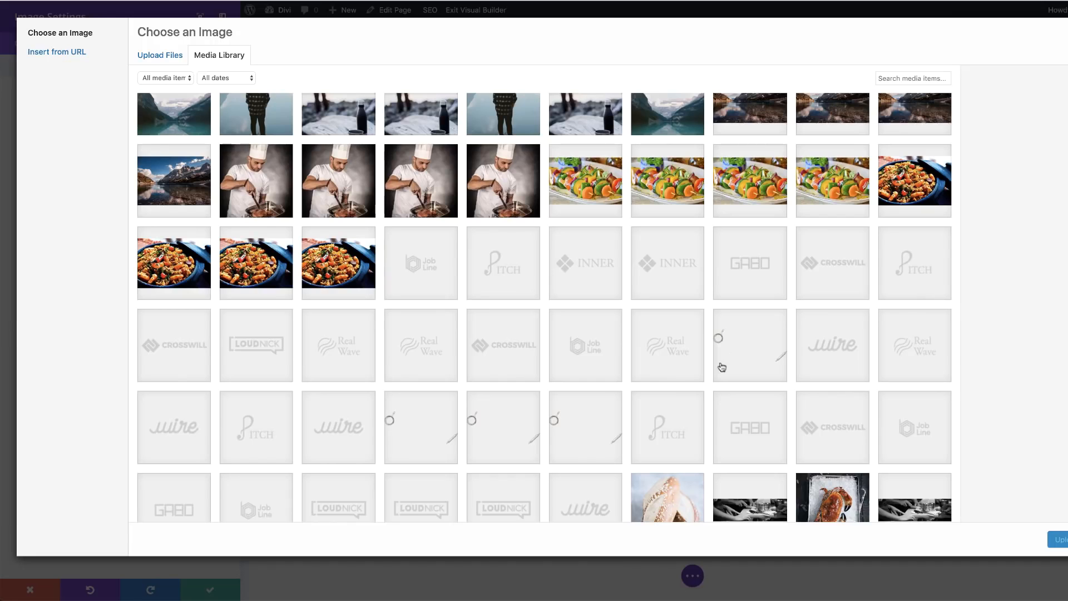
# - Choose the white LOUDNICK logo from the media library for the first column's image module and save it
pyautogui.scroll(-3, 445, 384)
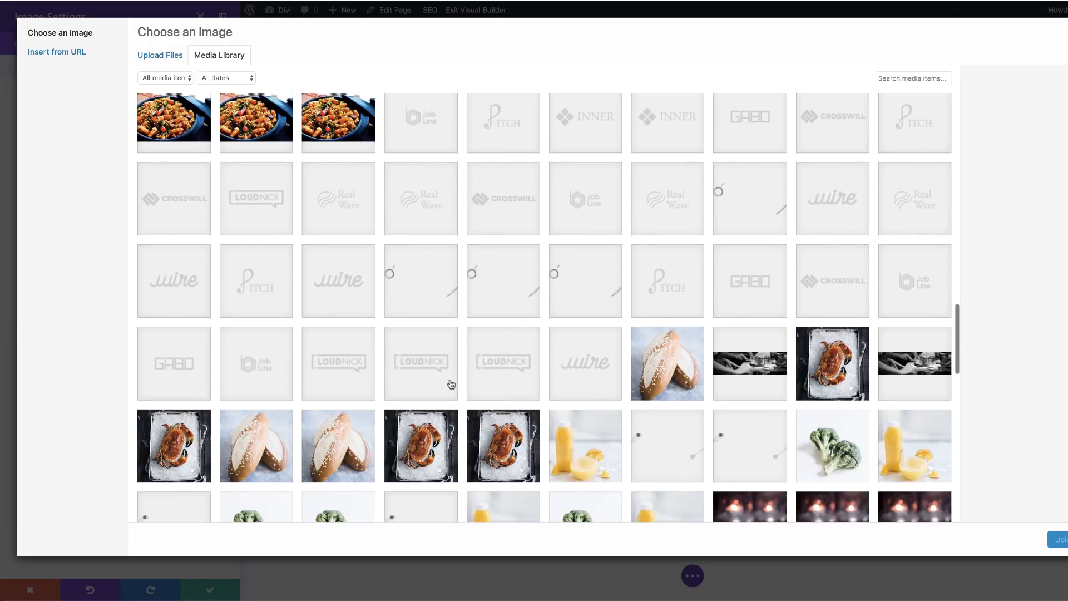
pyautogui.click(267, 209)
pyautogui.click(1057, 539)
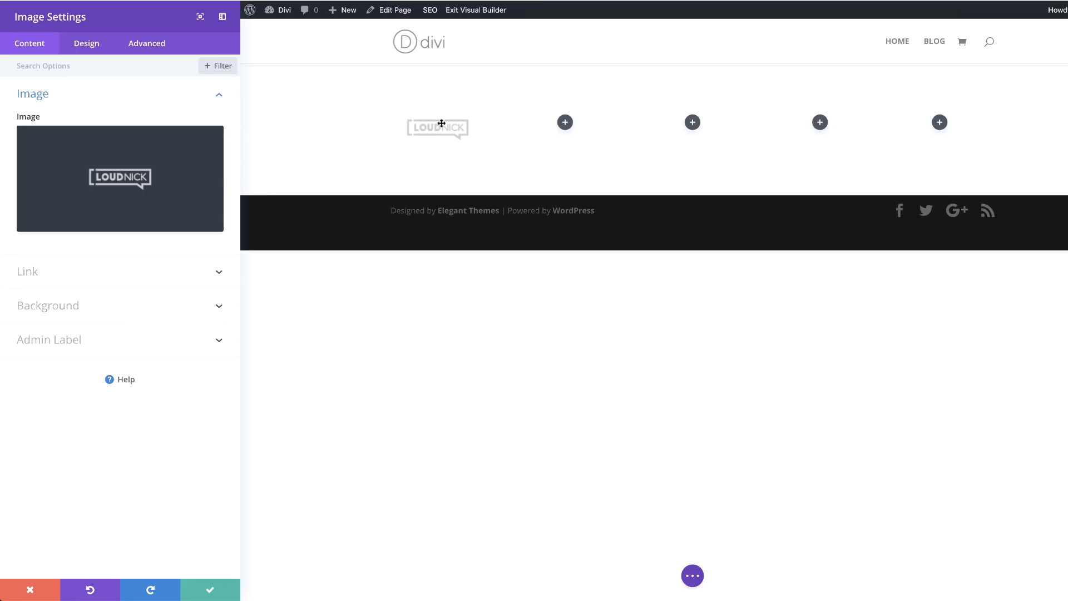
pyautogui.click(211, 592)
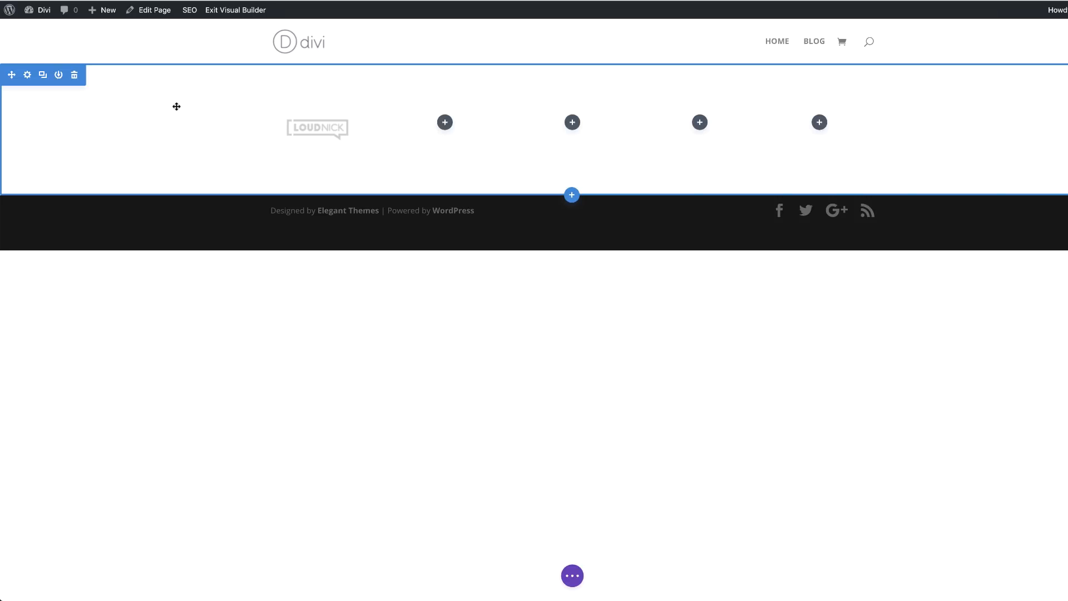
# - Give the section containing the logo a dark grey background colour of #212121
pyautogui.click(29, 75)
pyautogui.click(71, 132)
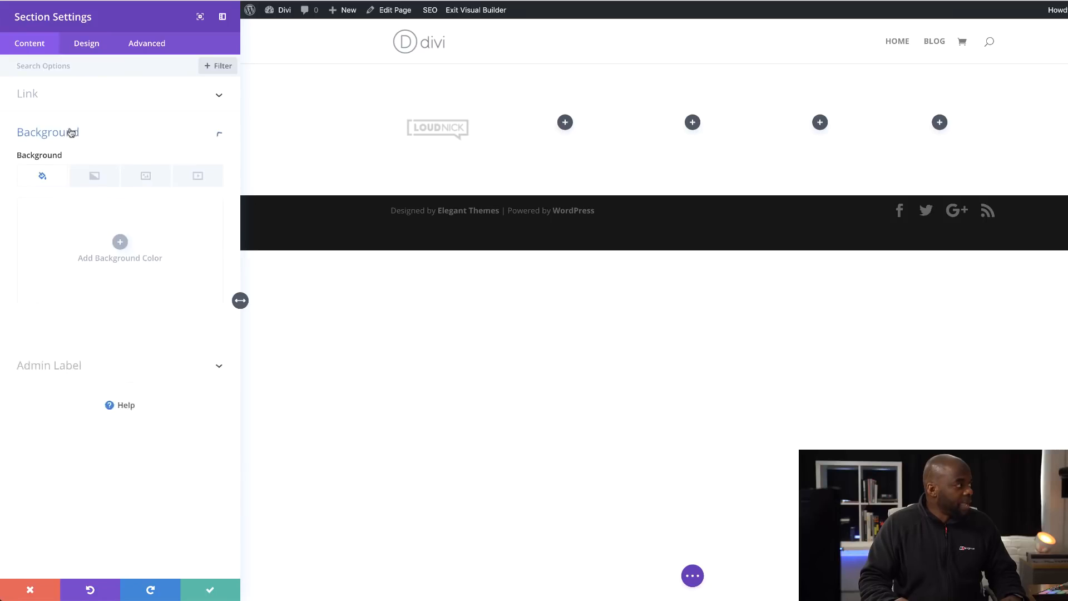
pyautogui.click(123, 244)
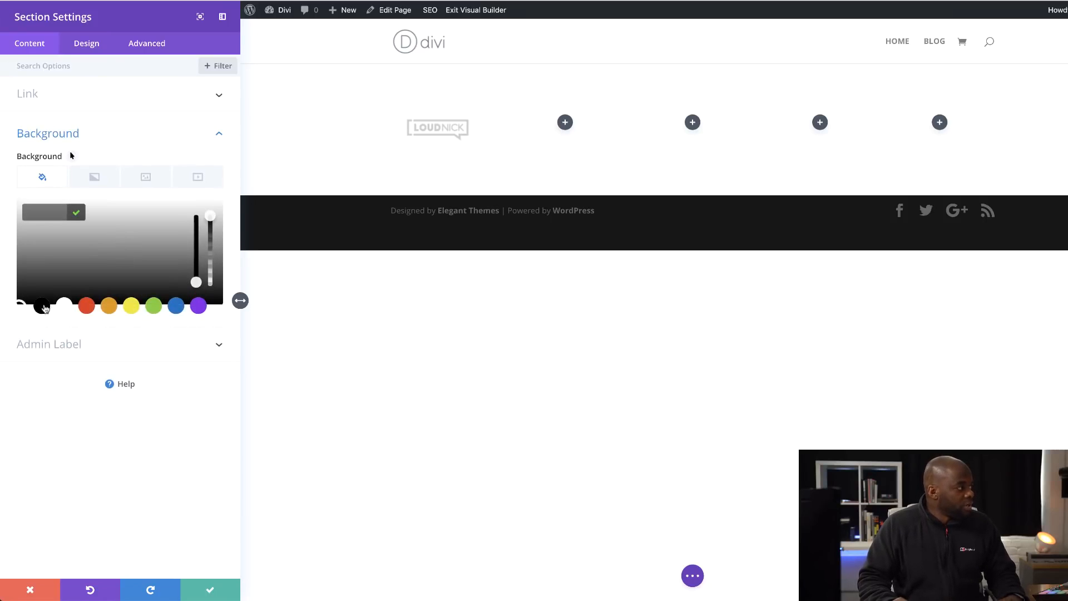
pyautogui.click(43, 306)
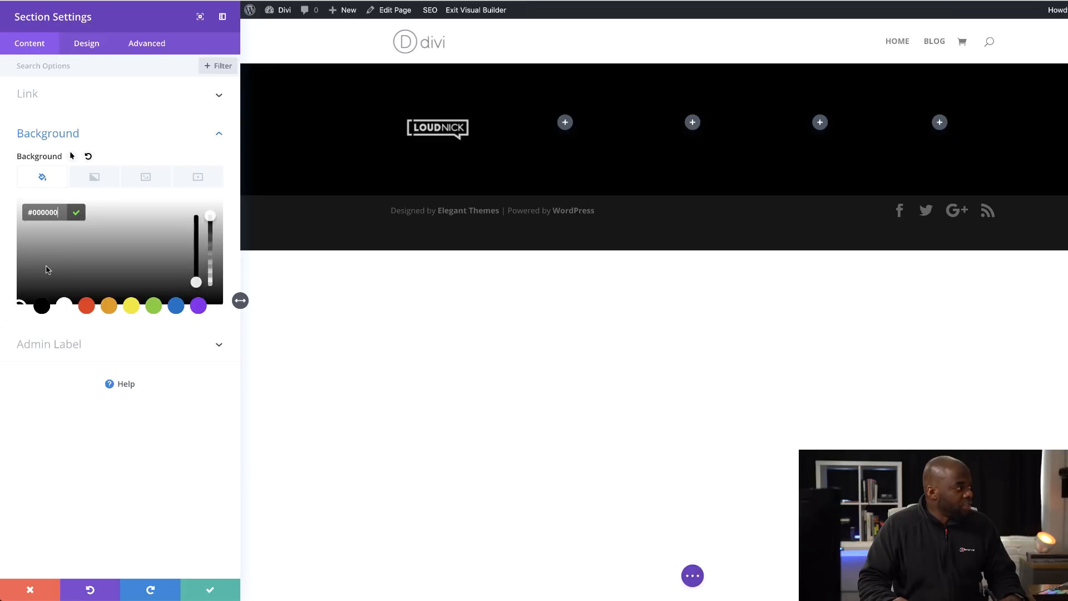
pyautogui.moveTo(37, 277); pyautogui.dragTo(19, 294)
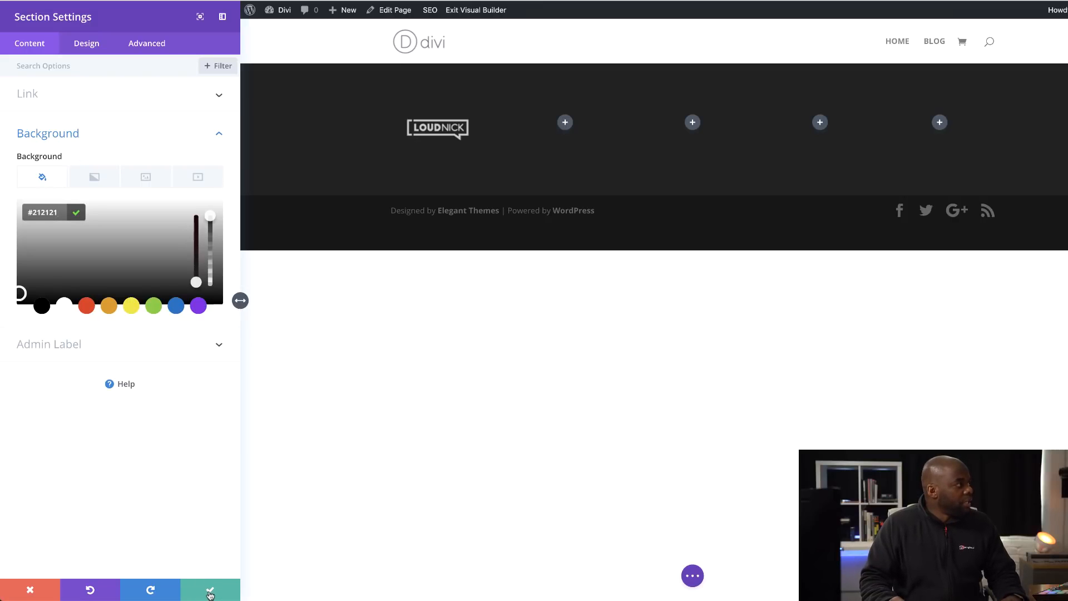
# - Set the section's custom top and bottom padding to 116px and save the section settings
pyautogui.click(90, 46)
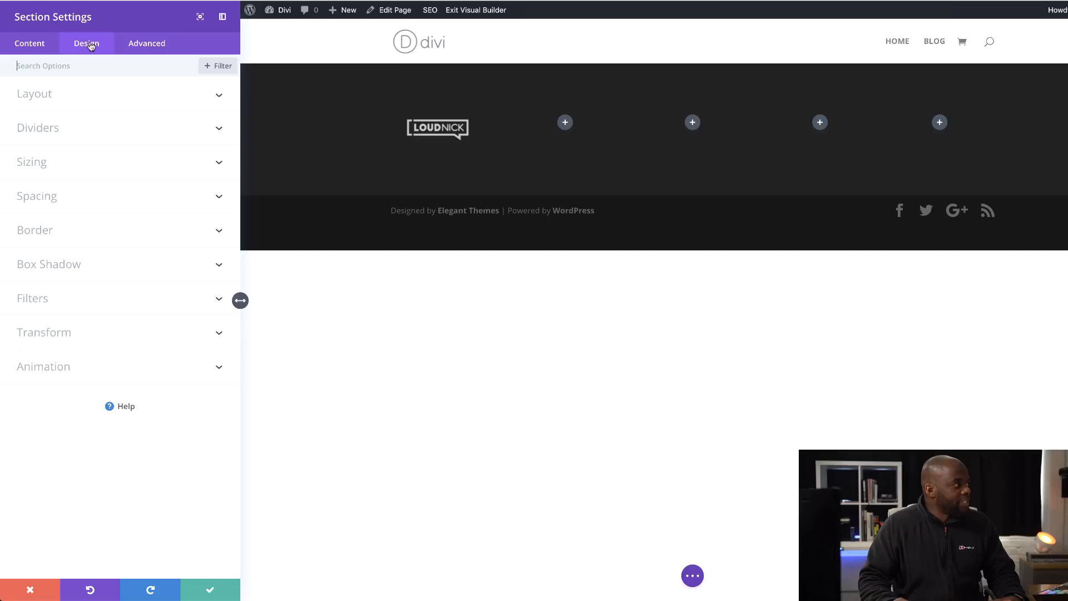
pyautogui.click(52, 201)
pyautogui.moveTo(41, 309); pyautogui.dragTo(105, 314)
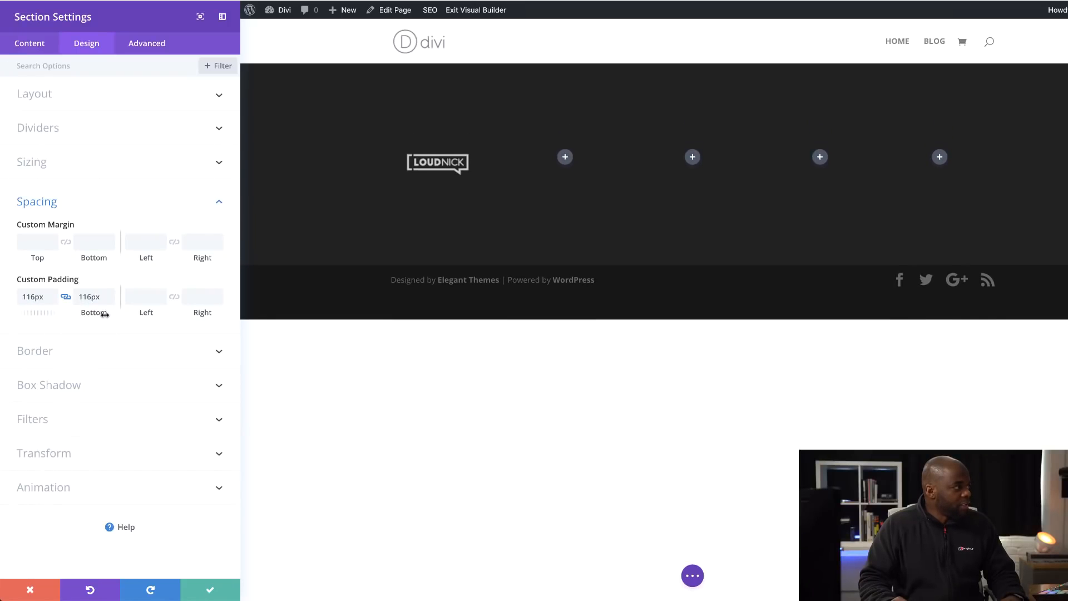
pyautogui.click(210, 589)
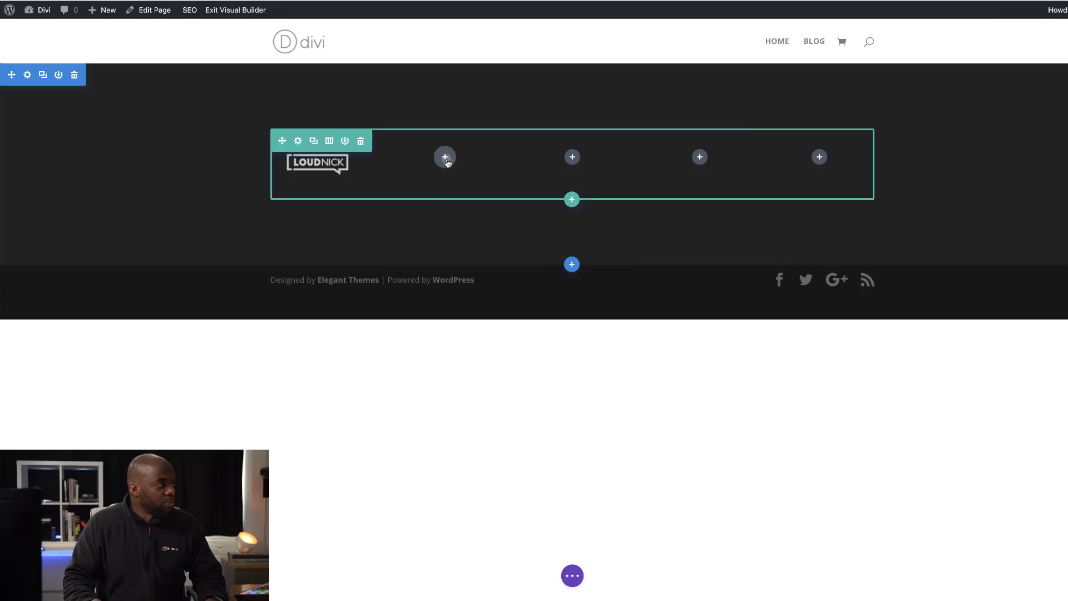
# - Insert a Text module in the empty second column beside the logo
pyautogui.click(444, 158)
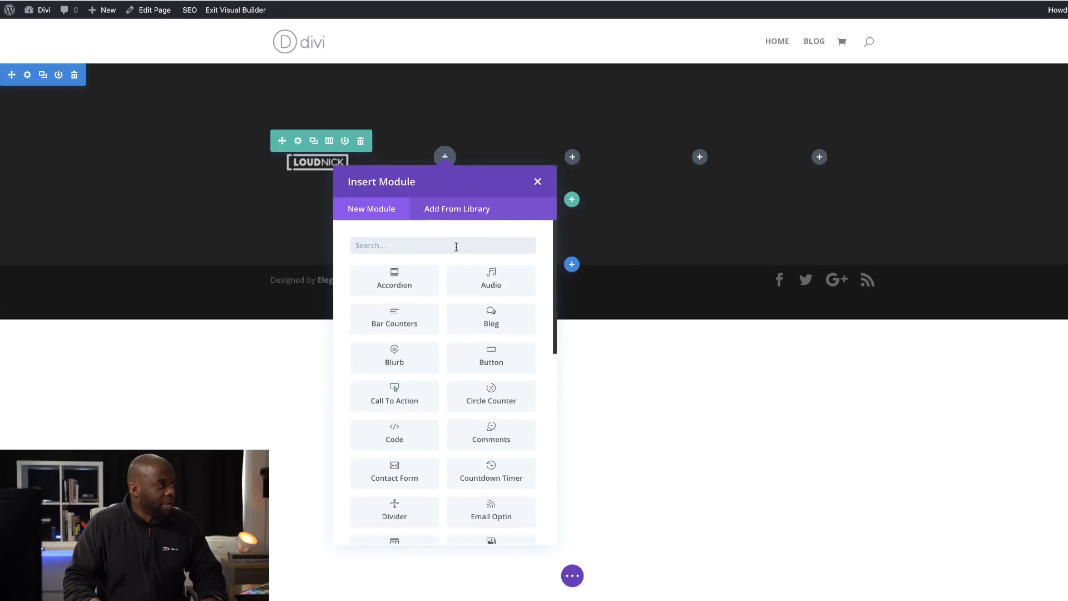
pyautogui.click(456, 247)
pyautogui.write('te')
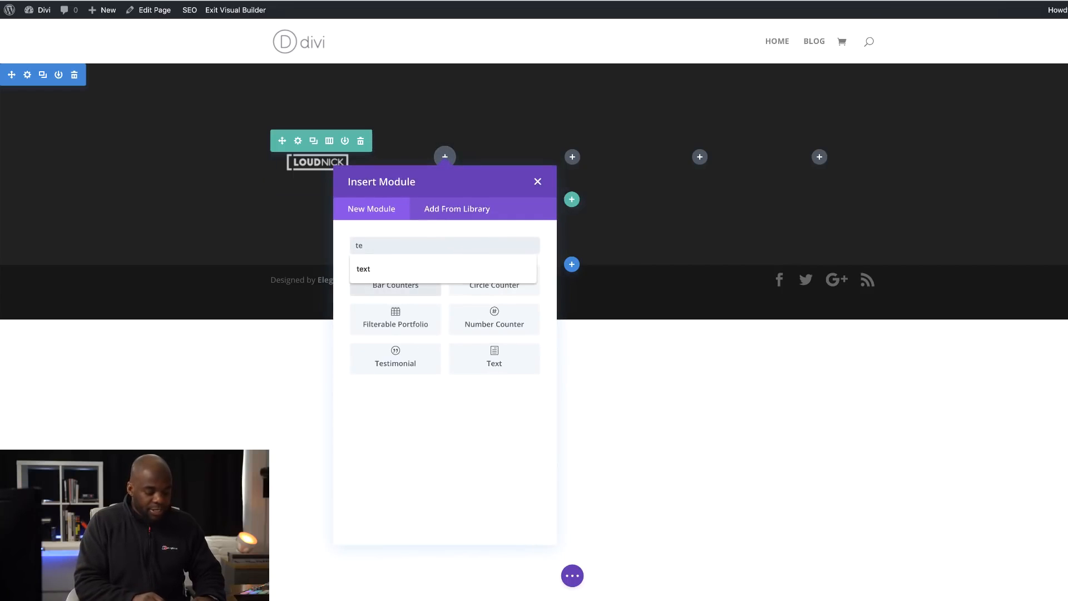
pyautogui.write('xt')
pyautogui.click(396, 279)
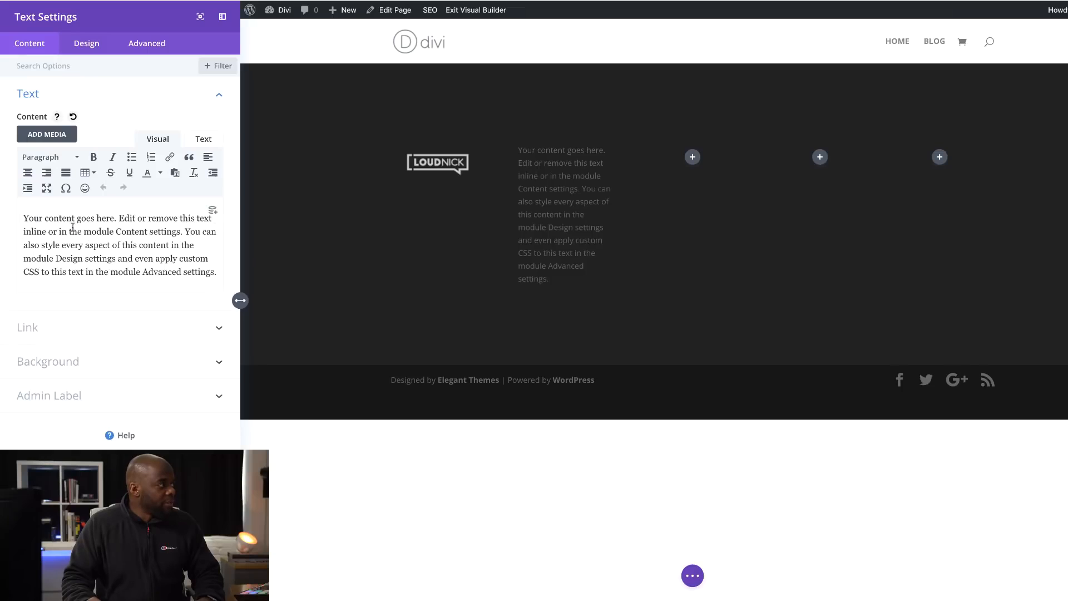
# - Replace the module's placeholder text with "Explore" and format it as Heading 2
pyautogui.moveTo(39, 221); pyautogui.dragTo(218, 275)
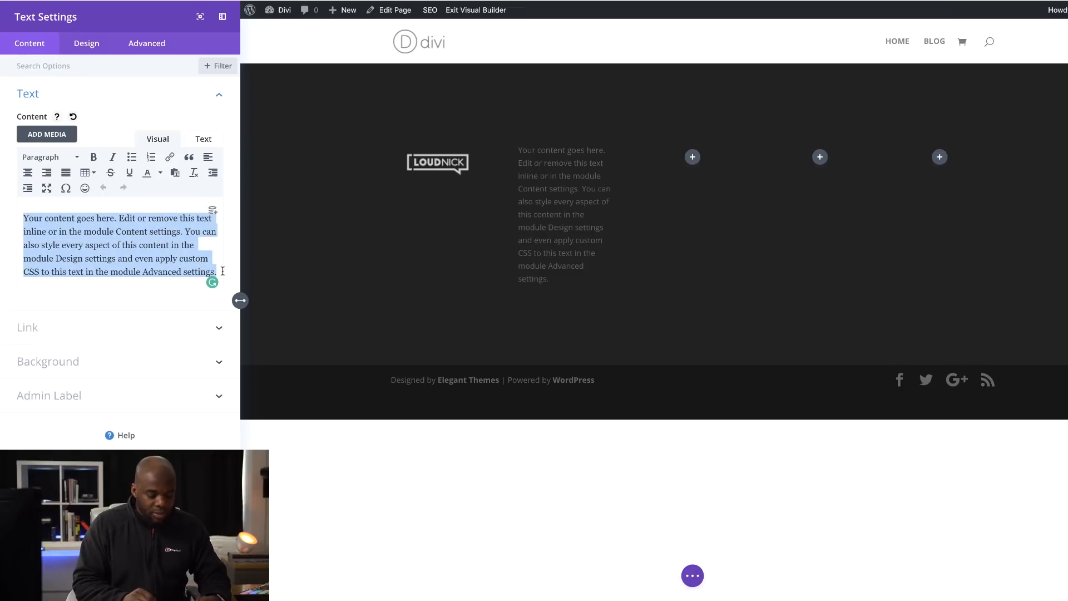
pyautogui.write('Explore')
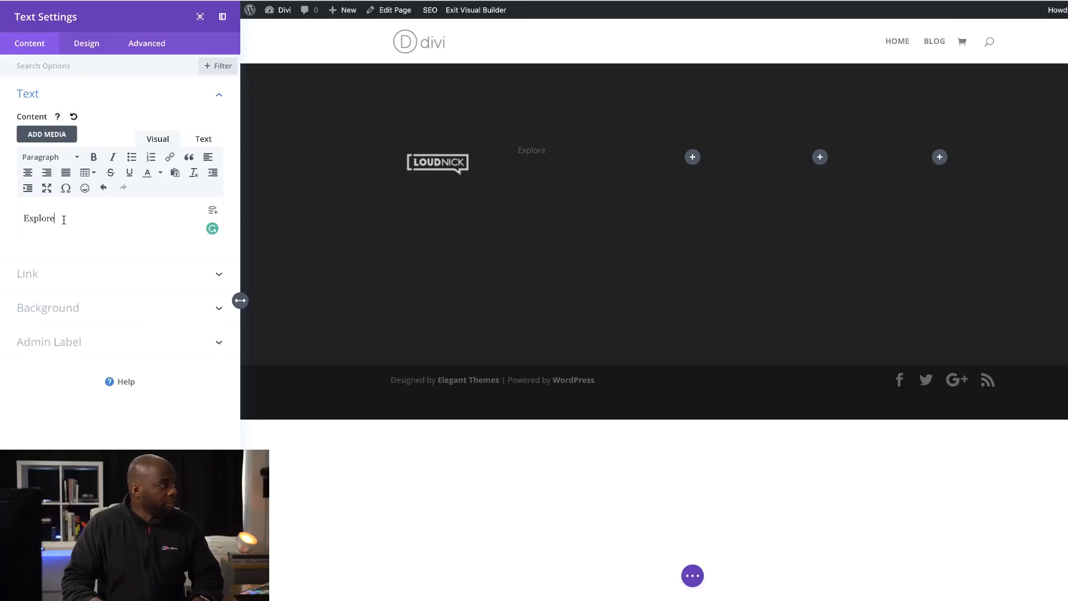
pyautogui.click(58, 163)
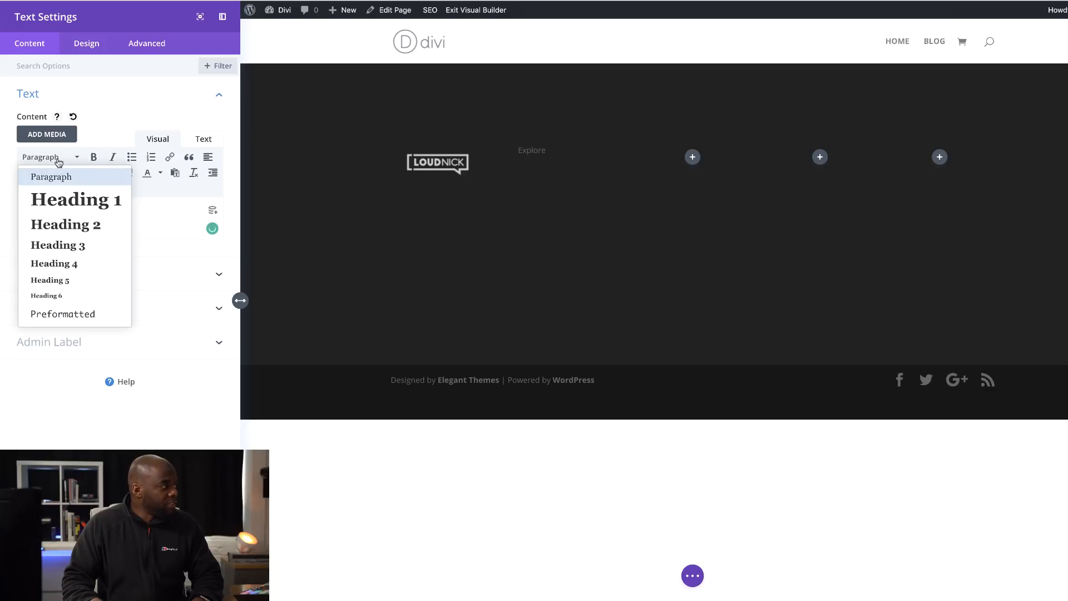
pyautogui.click(75, 230)
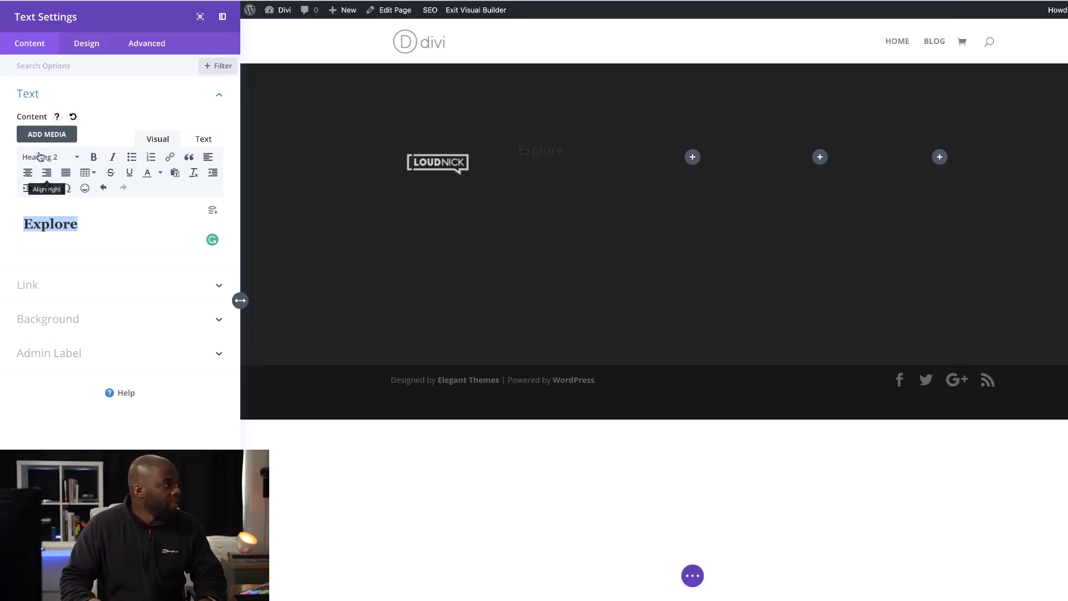
# - Style the Heading 2 text with the Poppins font, all-uppercase letters and 3px letter spacing
pyautogui.click(76, 47)
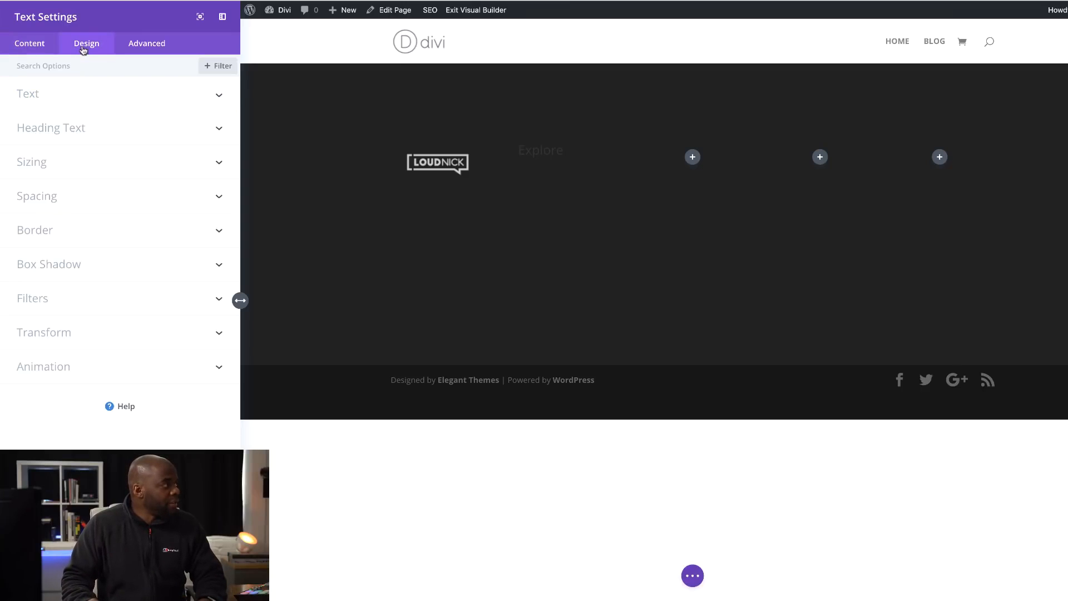
pyautogui.click(59, 135)
pyautogui.click(71, 106)
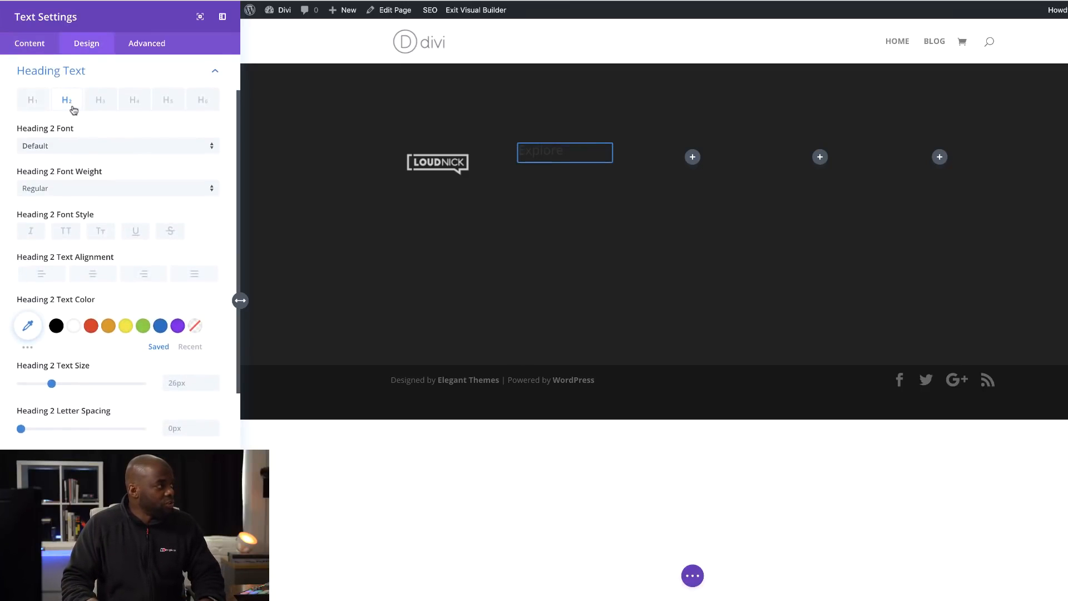
pyautogui.click(58, 145)
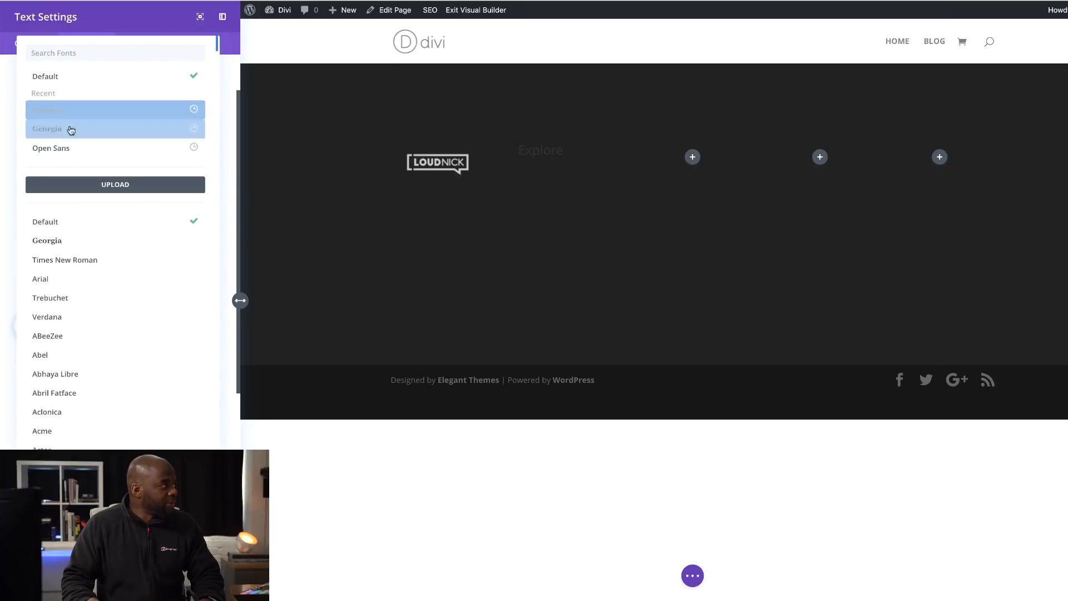
pyautogui.click(64, 109)
pyautogui.click(75, 232)
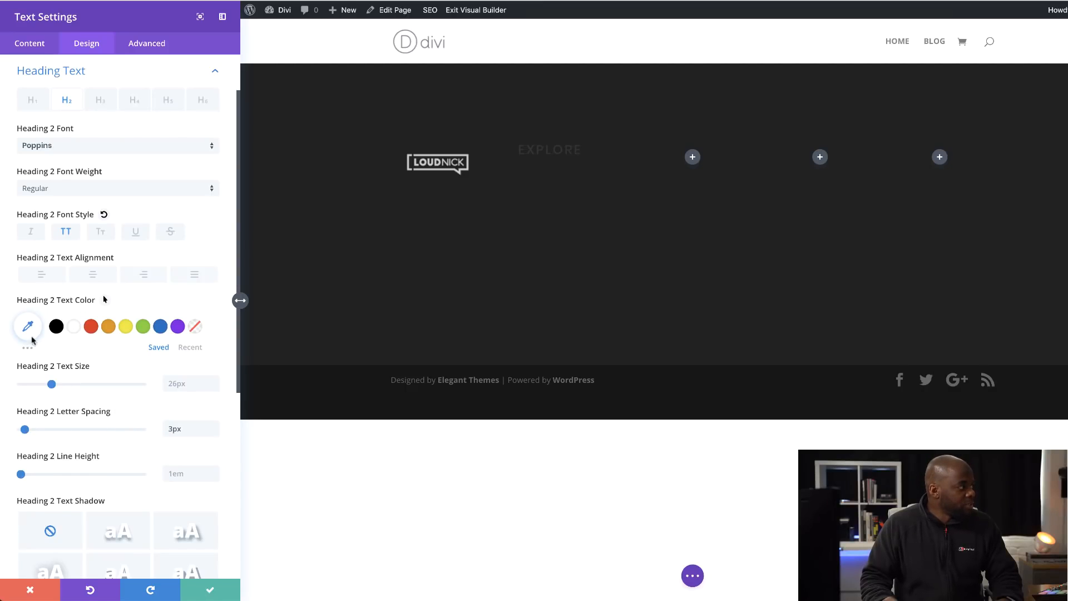
# - Colour the Heading 2 text light grey, starting from #b3b3b3 and choosing a related shade, and save the text module
pyautogui.click(29, 350)
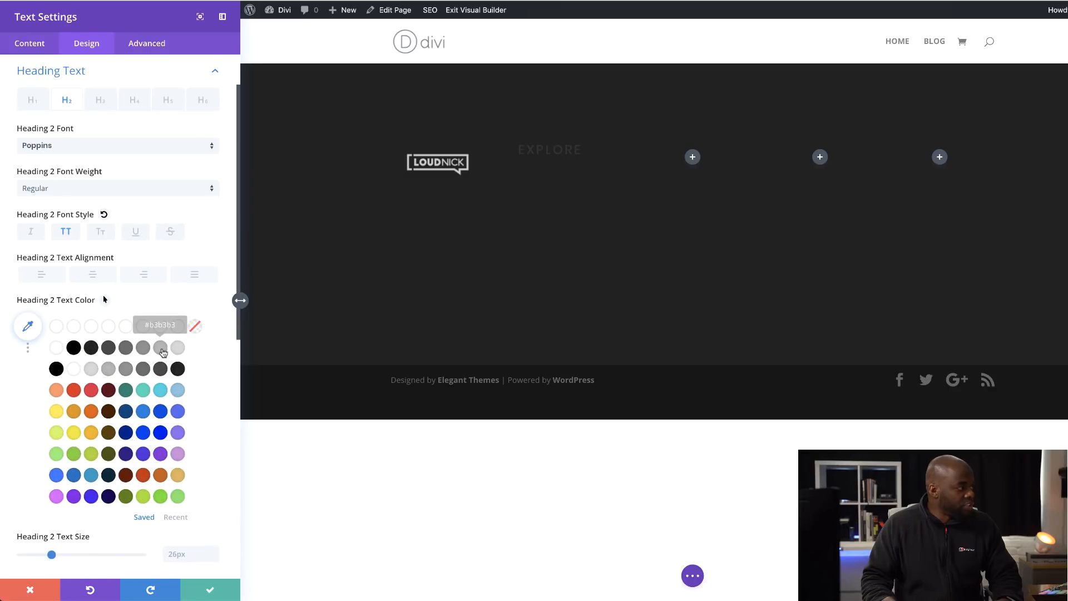
pyautogui.click(160, 348)
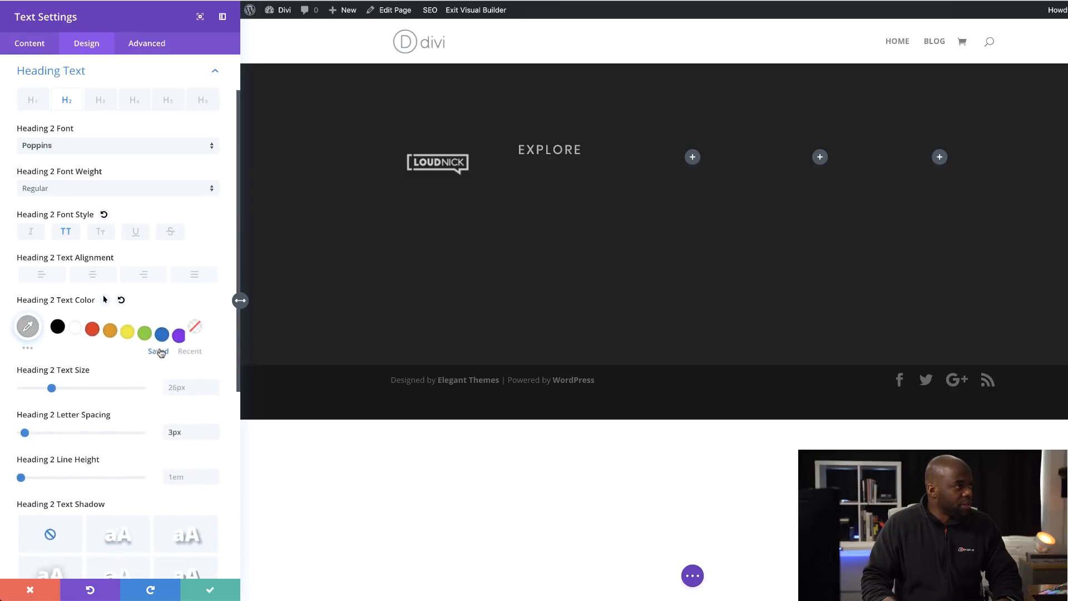
pyautogui.click(29, 351)
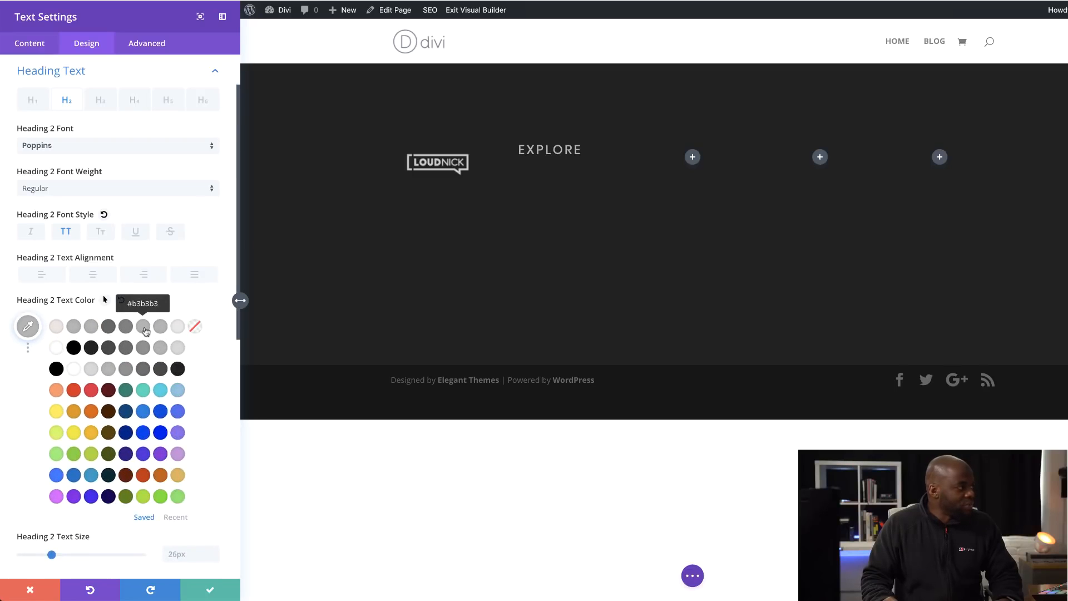
pyautogui.click(73, 327)
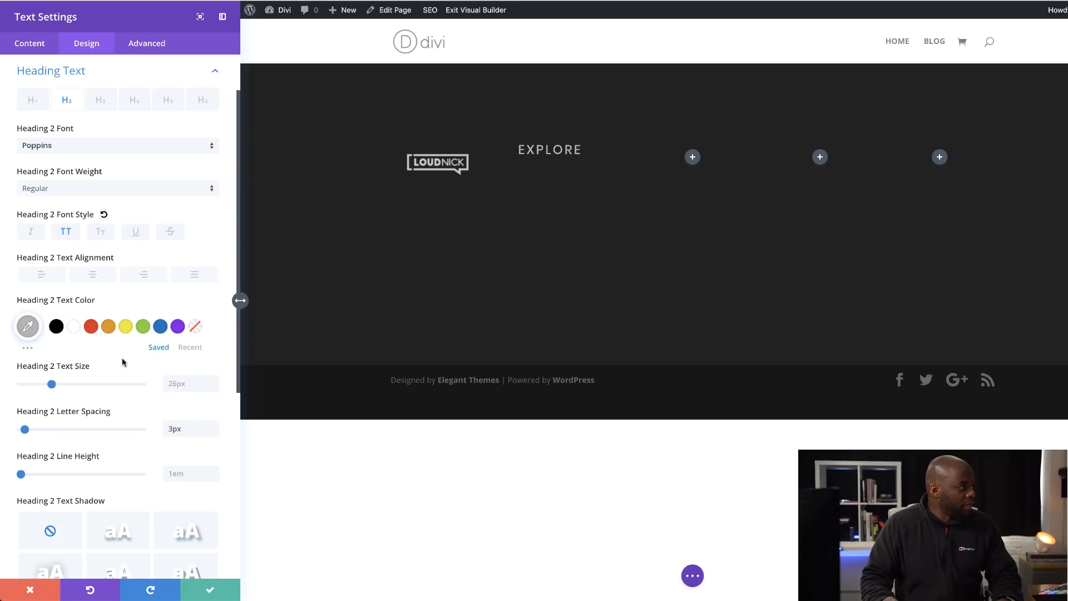
pyautogui.click(211, 591)
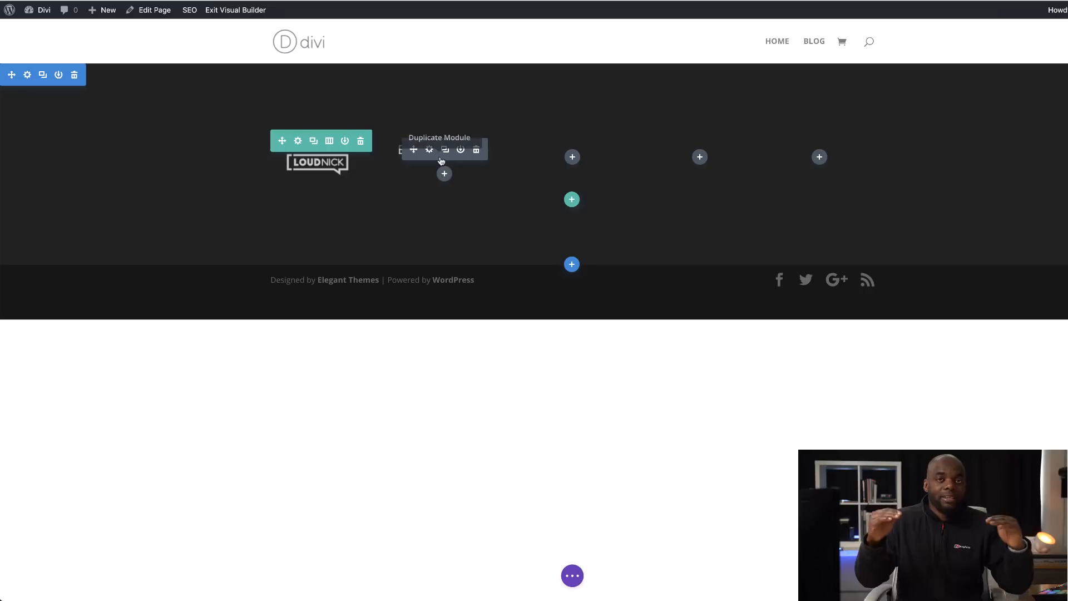
# - Insert a Divider module below the Explore heading in the second column
pyautogui.click(445, 175)
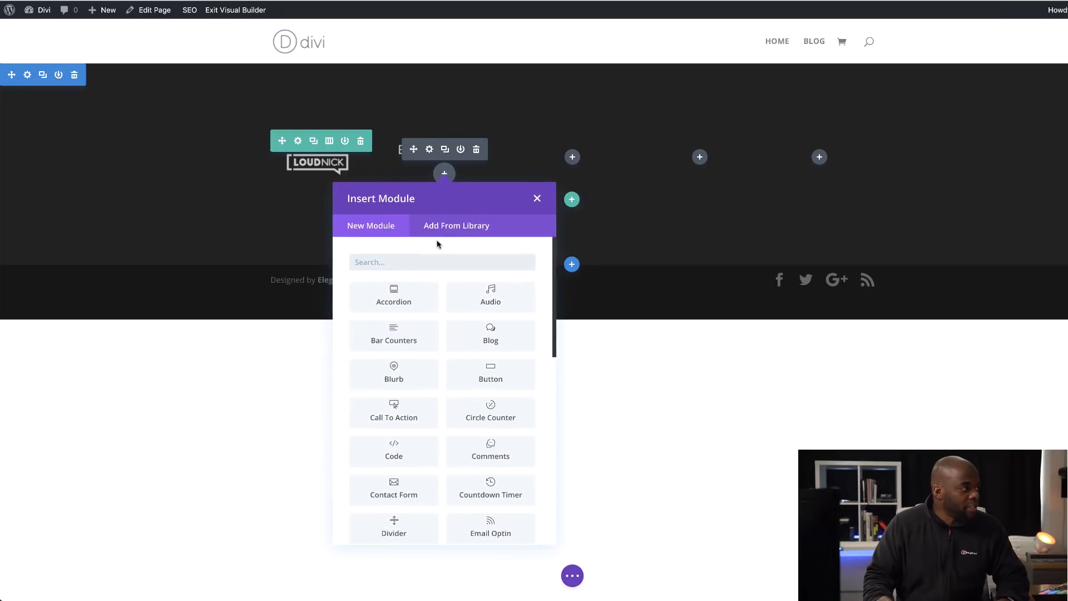
pyautogui.write('divi')
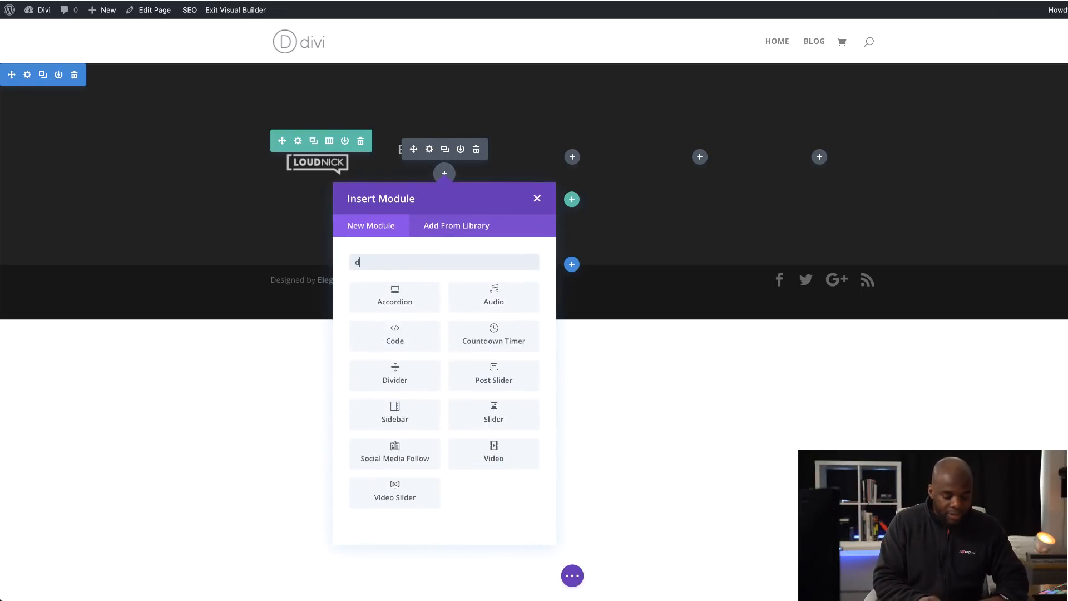
pyautogui.click(419, 302)
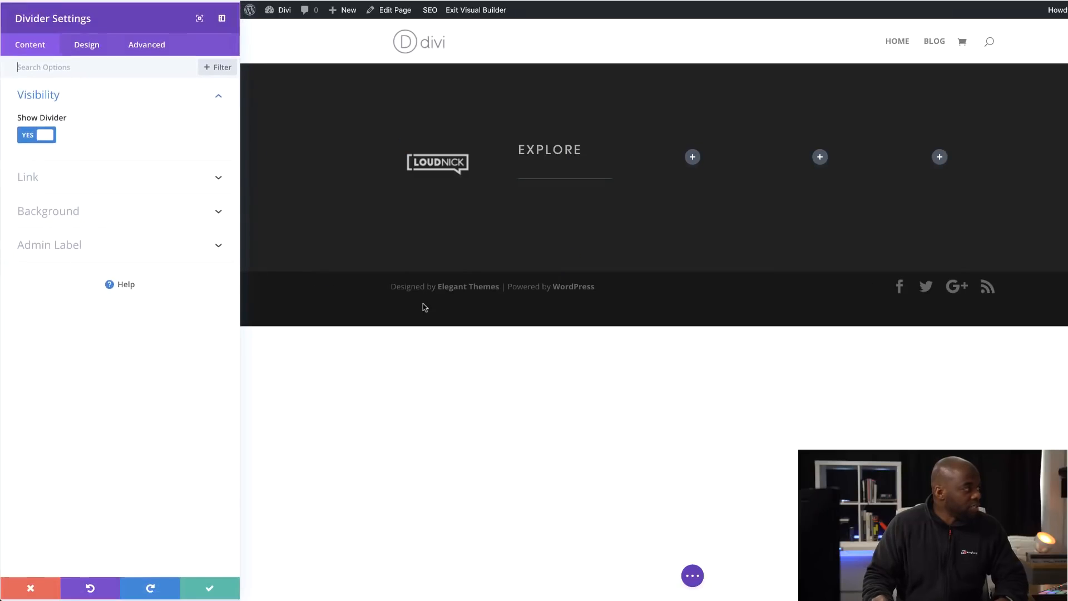
# - Change the divider's line colour to a medium grey from the saved colour palette
pyautogui.click(92, 47)
pyautogui.click(39, 99)
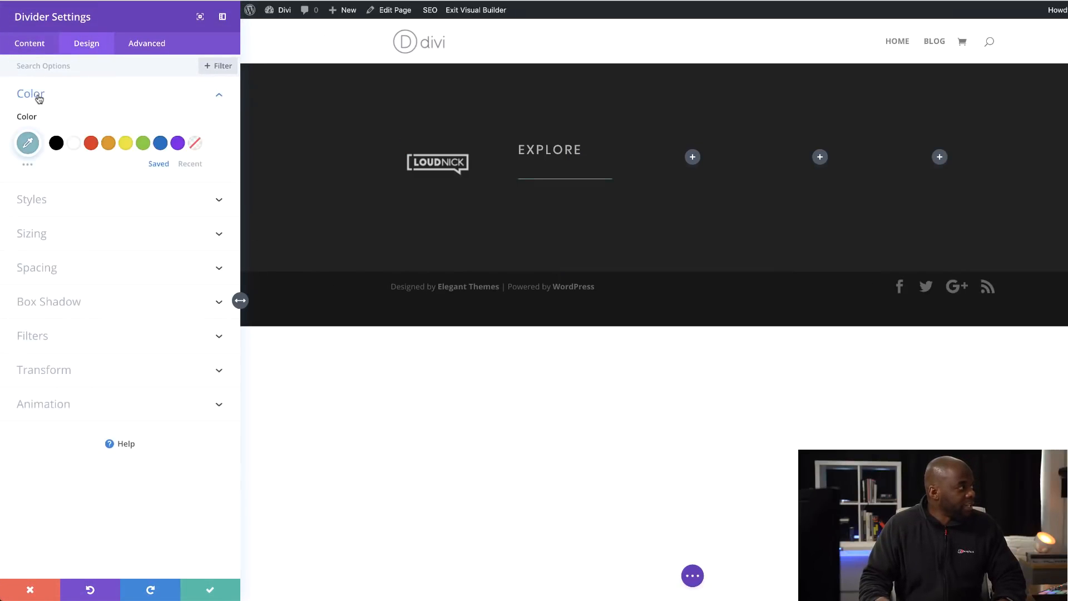
pyautogui.click(28, 143)
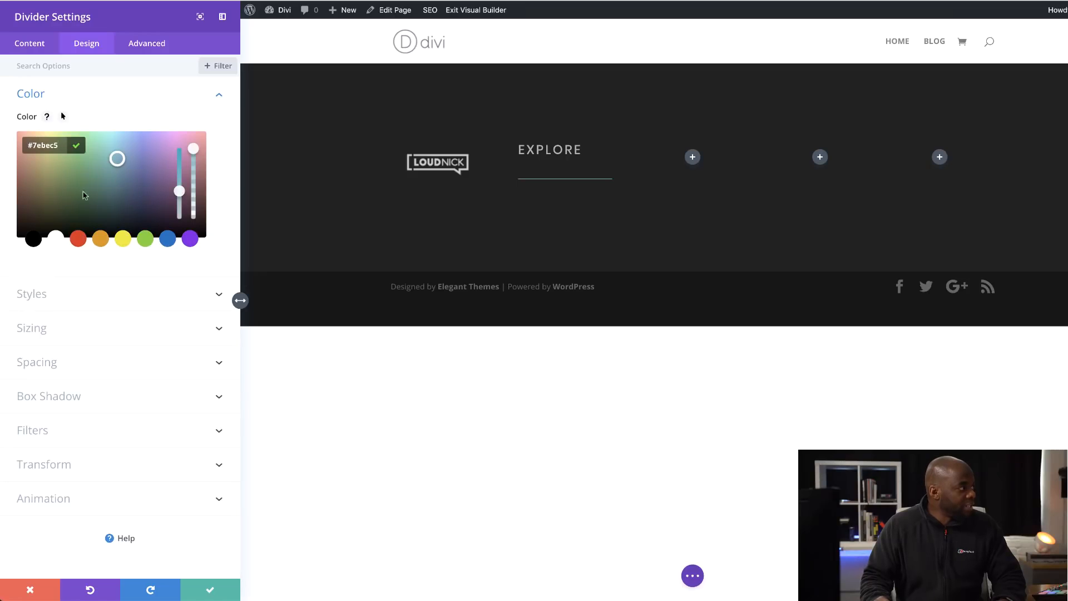
pyautogui.click(146, 128)
pyautogui.click(29, 166)
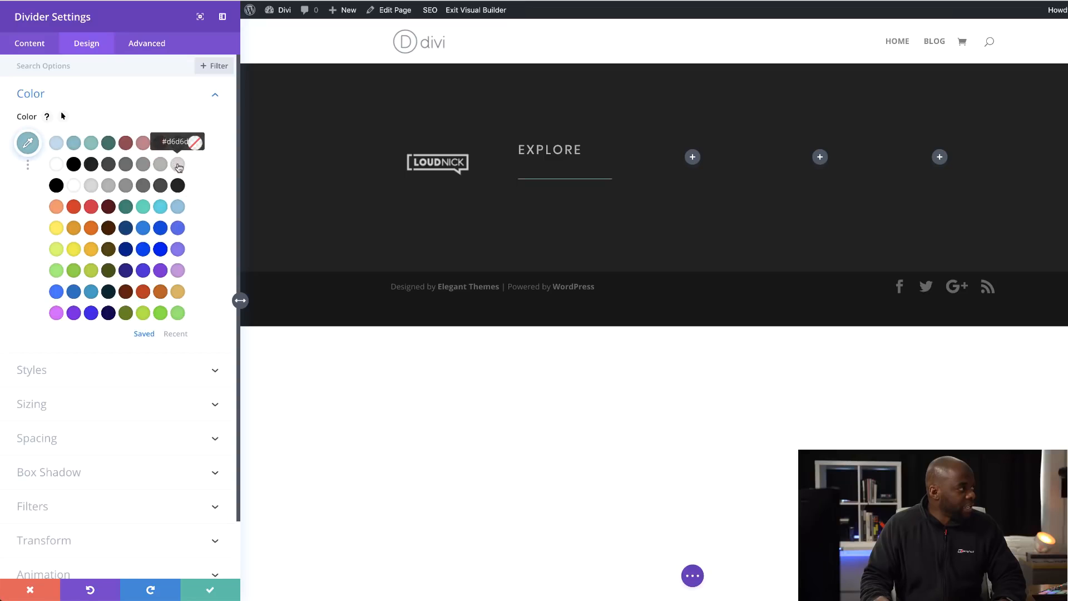
pyautogui.click(143, 166)
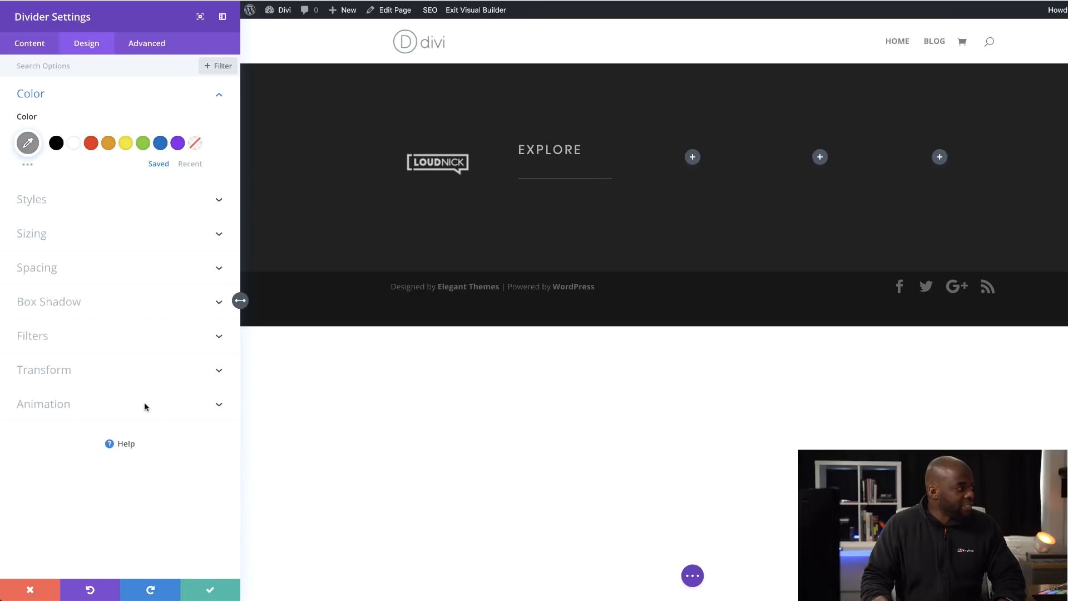
# - Move the divider closer to the heading with a vertical translate transform of -24px and save the module
pyautogui.click(70, 371)
pyautogui.click(78, 327)
pyautogui.moveTo(93, 400); pyautogui.dragTo(94, 397)
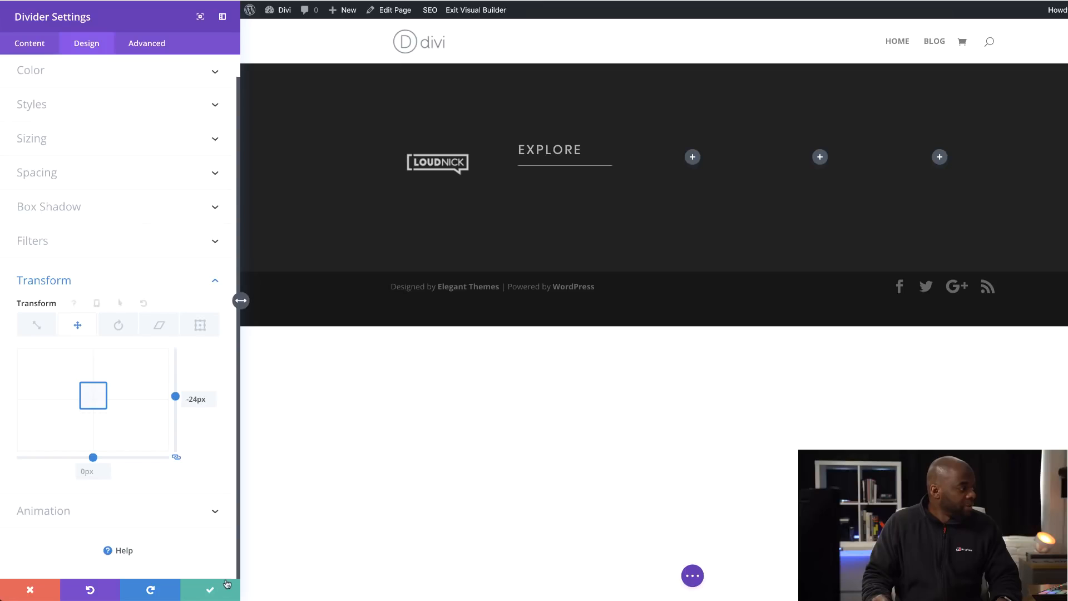
pyautogui.click(210, 587)
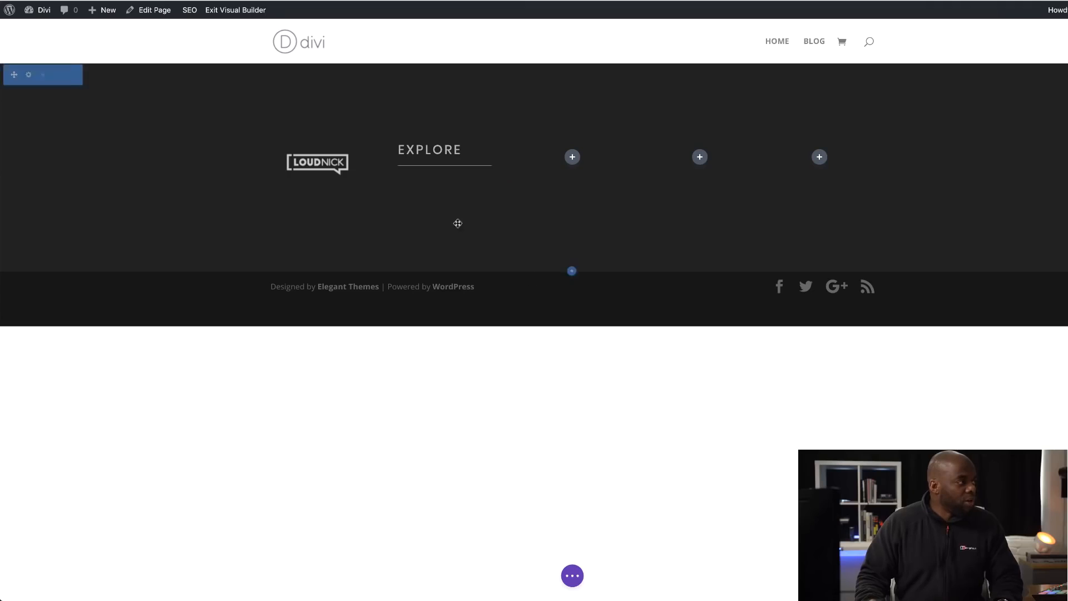
# - Insert a Text module below the divider in the second column
pyautogui.click(443, 195)
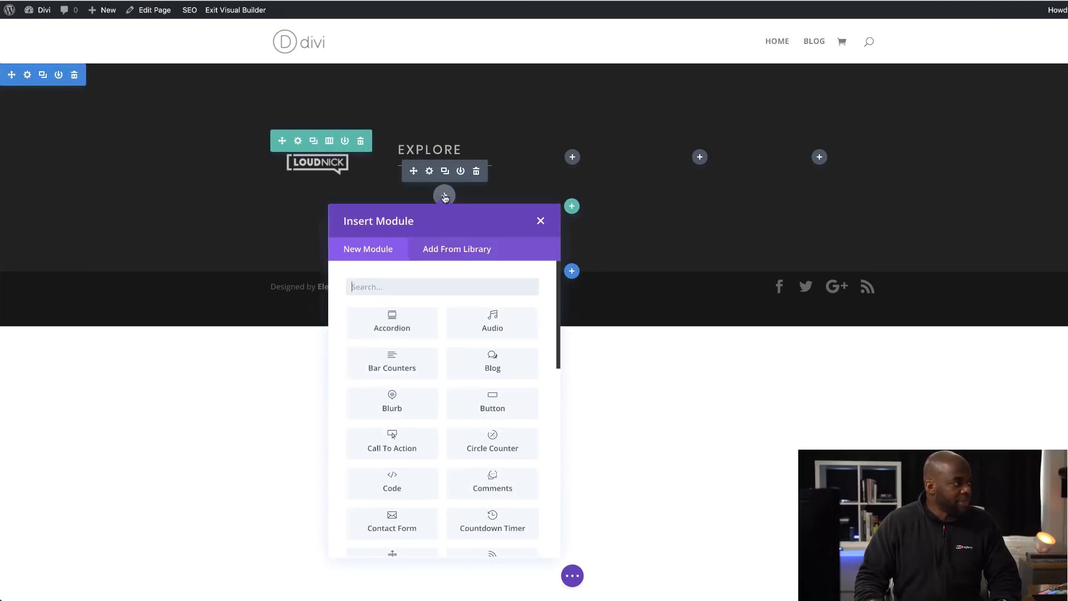
pyautogui.click(422, 285)
pyautogui.write('text')
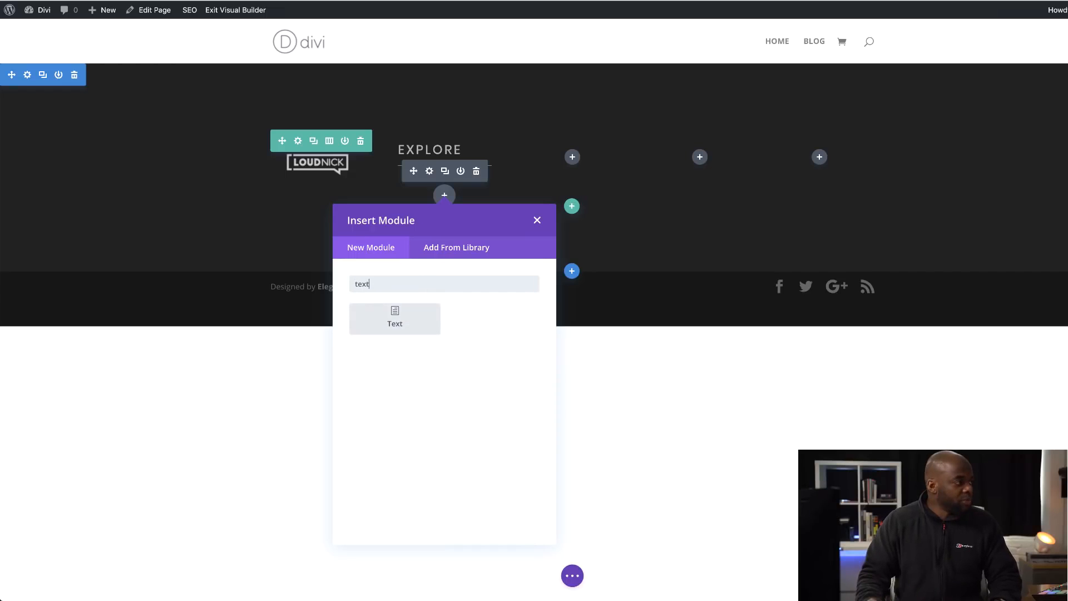
pyautogui.click(399, 321)
# - Replace the module's placeholder text with the separate lines Gallery, Adventures, Case Studies and Careers
pyautogui.moveTo(118, 218); pyautogui.dragTo(205, 283)
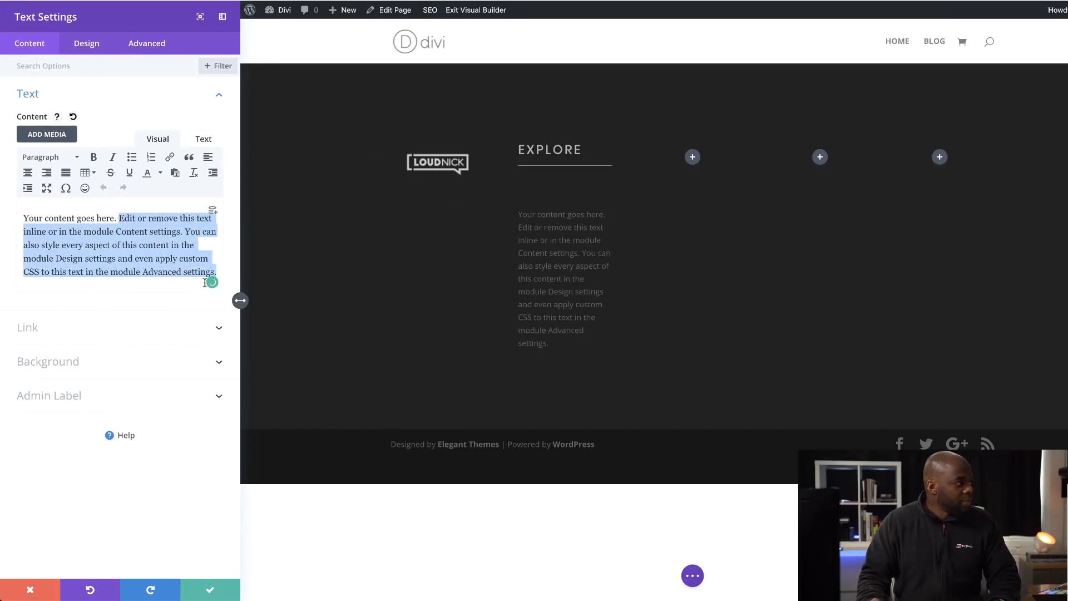
pyautogui.press('BackSpace')
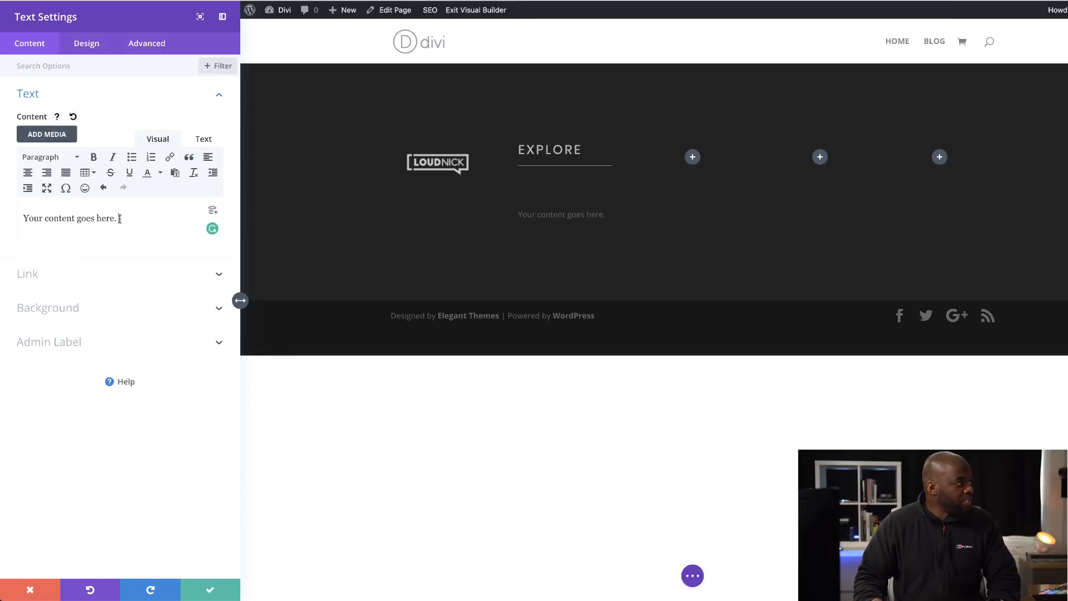
pyautogui.moveTo(119, 218); pyautogui.dragTo(5, 219)
pyautogui.write('Gal')
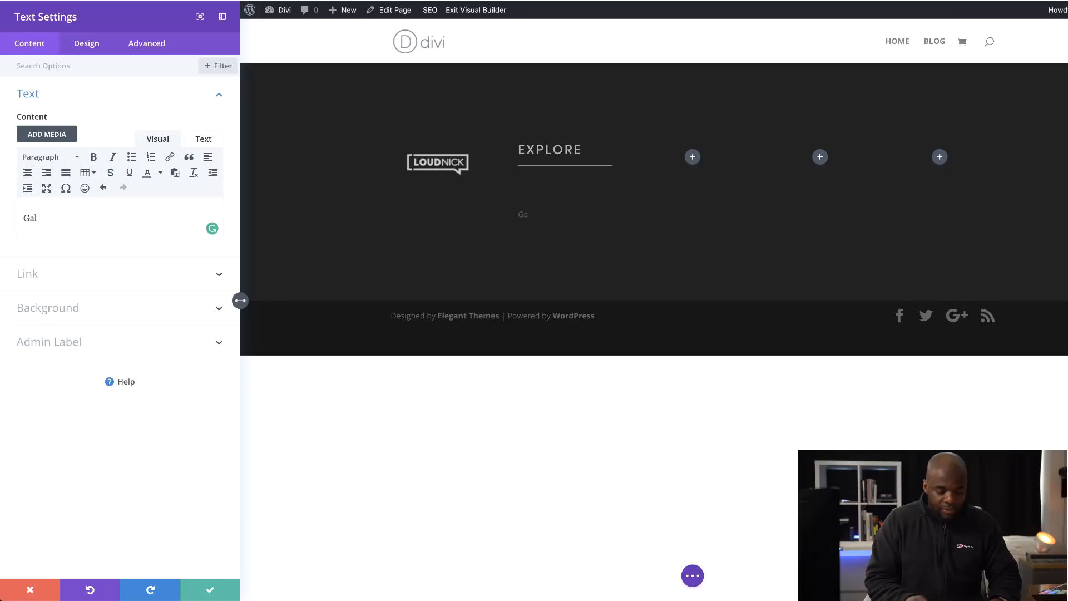
pyautogui.write('lery')
pyautogui.press('Return')
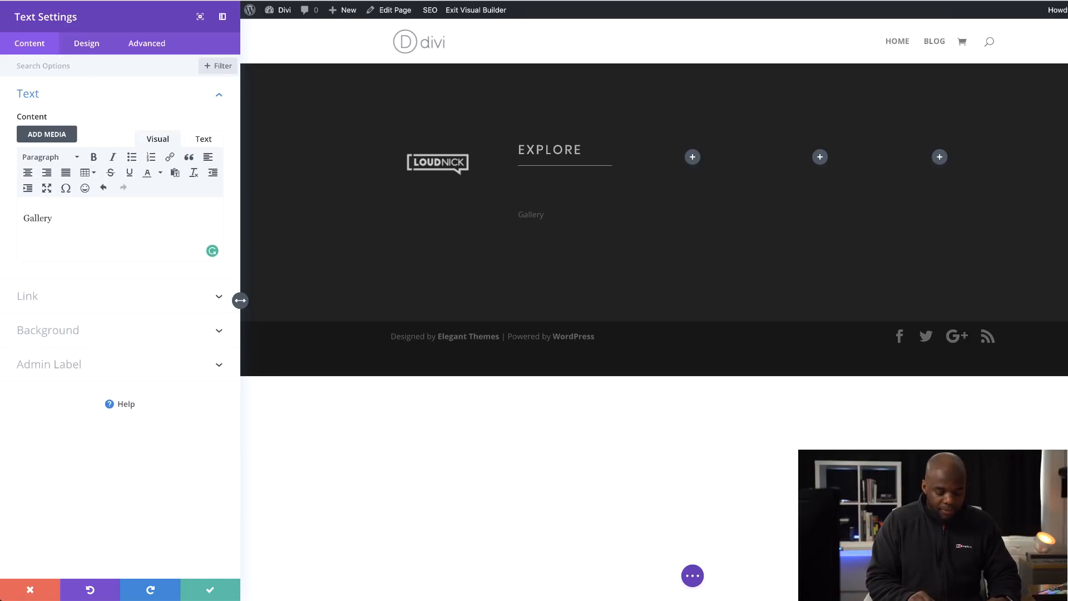
pyautogui.write('Adventures')
pyautogui.press('Return')
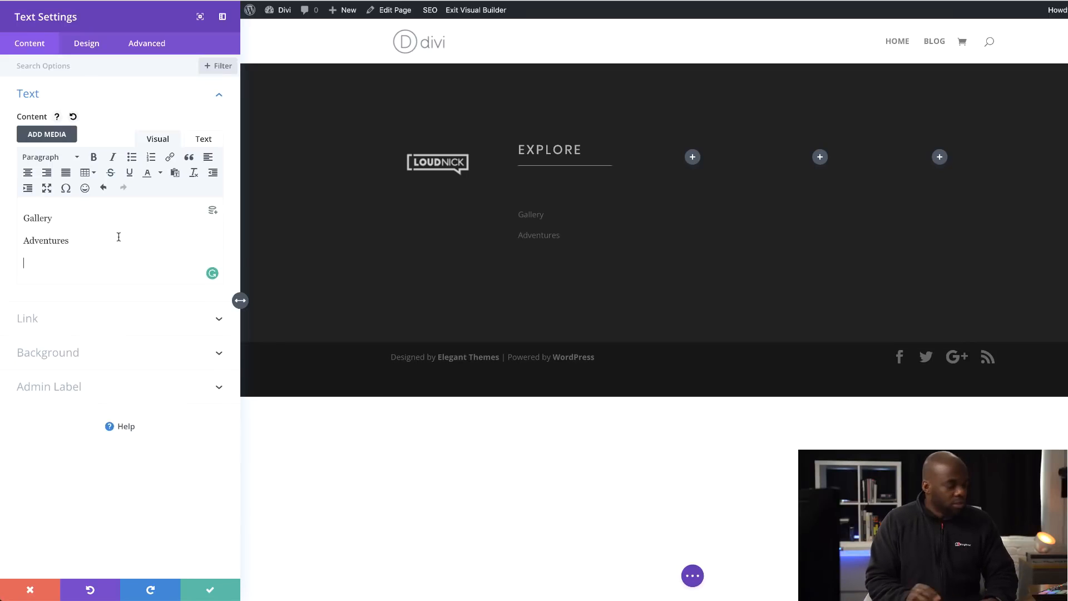
pyautogui.write('Case')
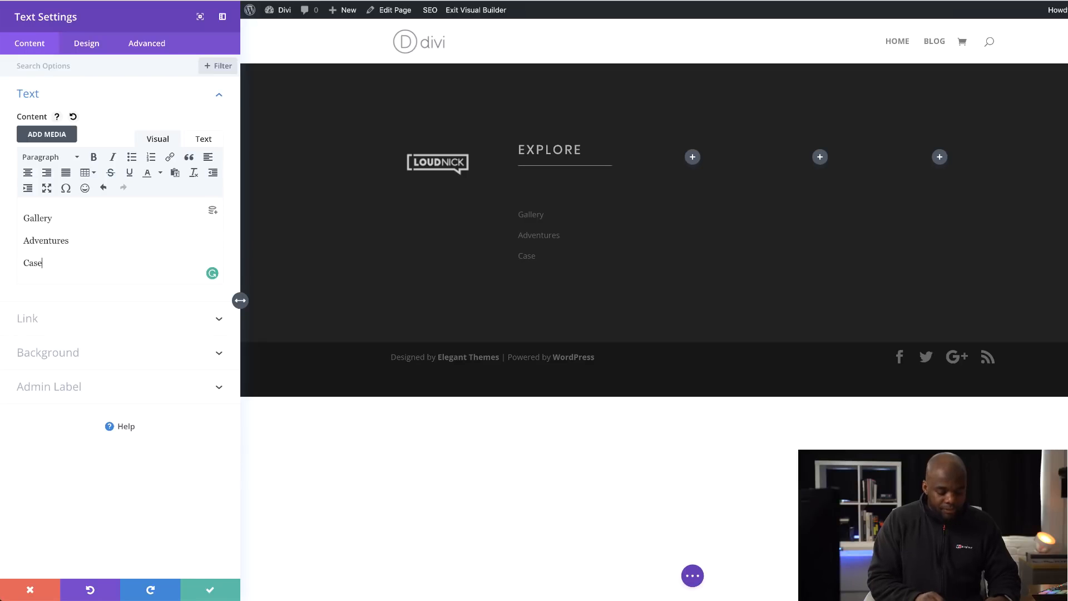
pyautogui.write(' Studies')
pyautogui.press('Return')
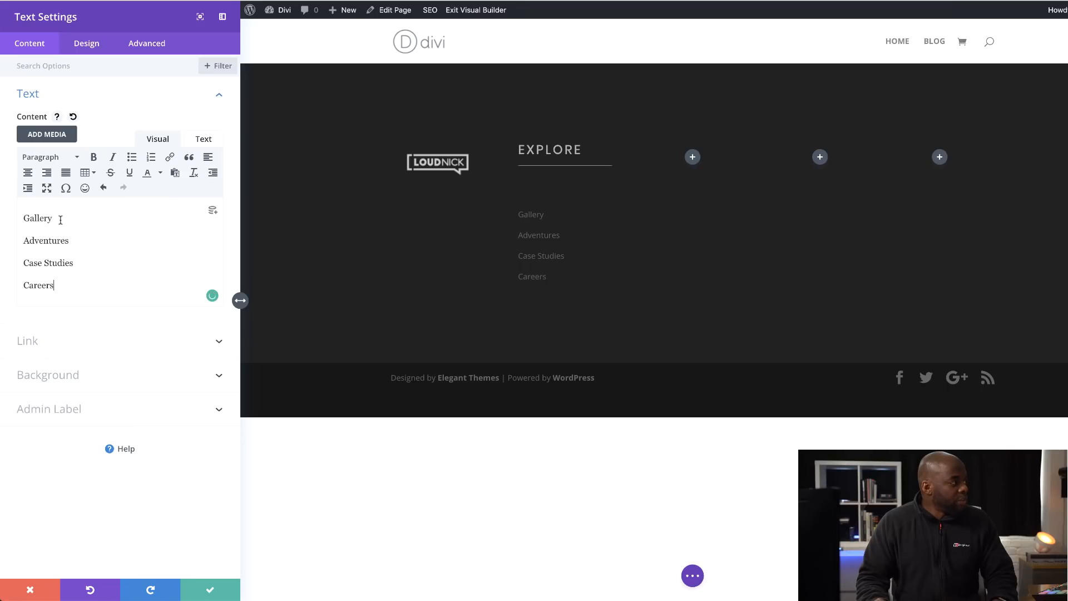
# - Turn Gallery, Adventures, Case Studies and Careers into links, giving Gallery the URL # and the target New window
pyautogui.moveTo(60, 220); pyautogui.dragTo(18, 217)
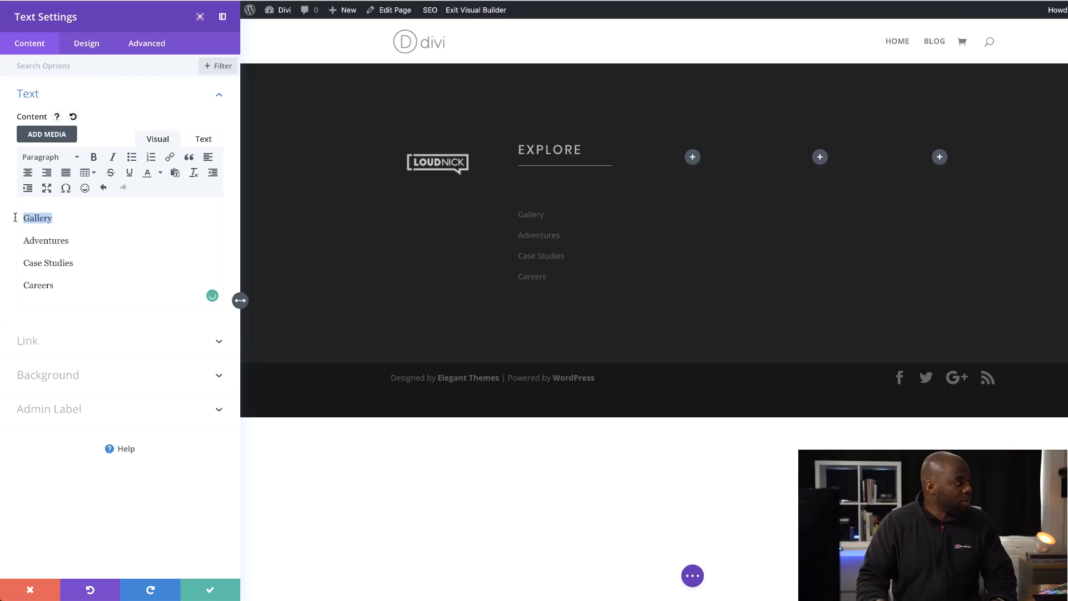
pyautogui.click(170, 156)
pyautogui.click(537, 264)
pyautogui.write('#')
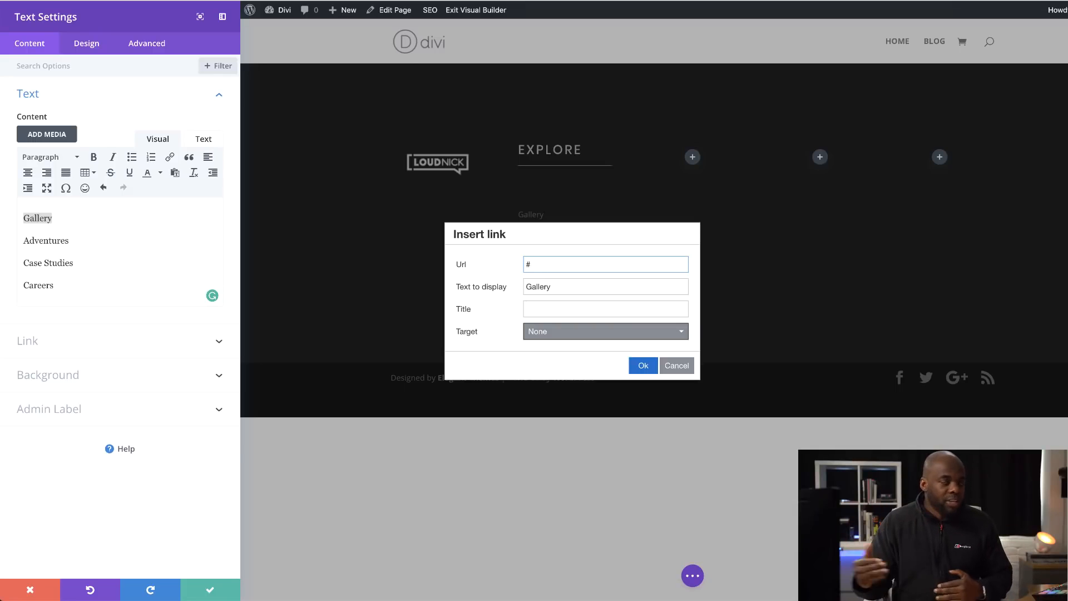
pyautogui.click(541, 341)
pyautogui.click(557, 370)
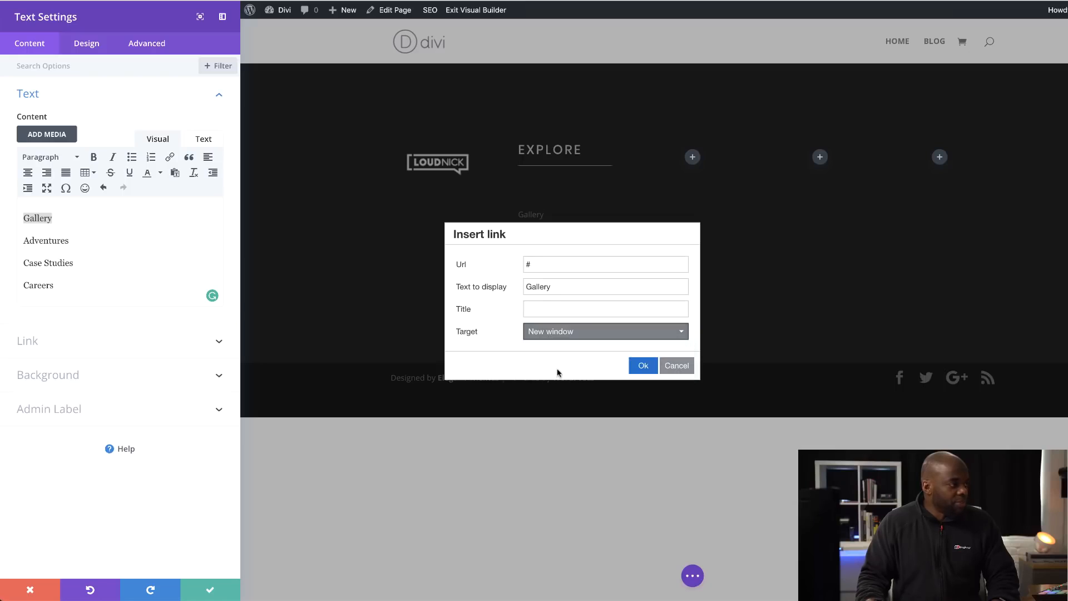
pyautogui.click(643, 366)
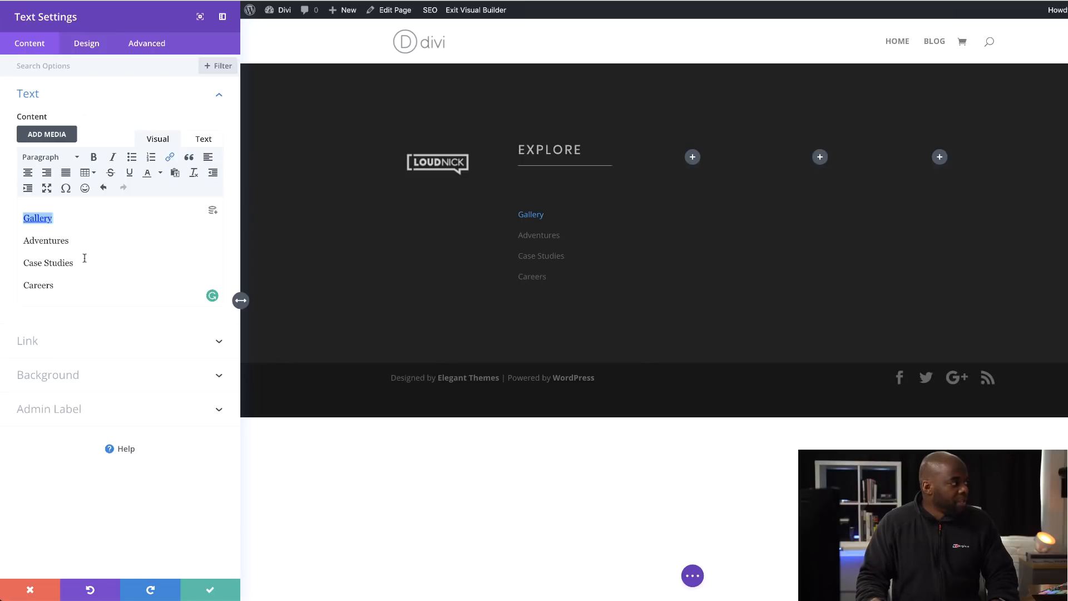
pyautogui.moveTo(79, 243); pyautogui.dragTo(17, 240)
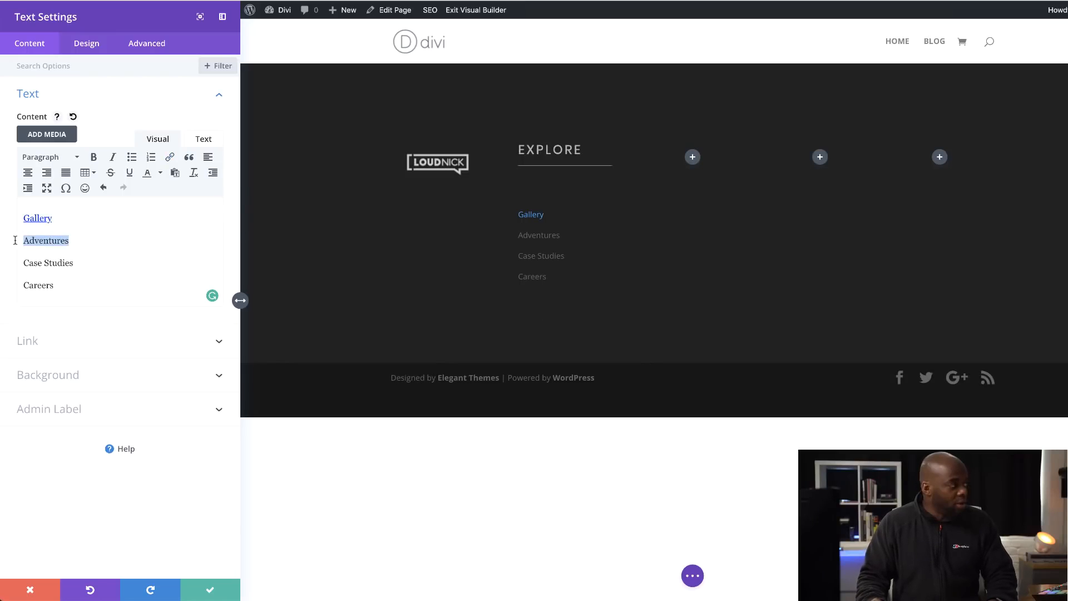
pyautogui.click(170, 157)
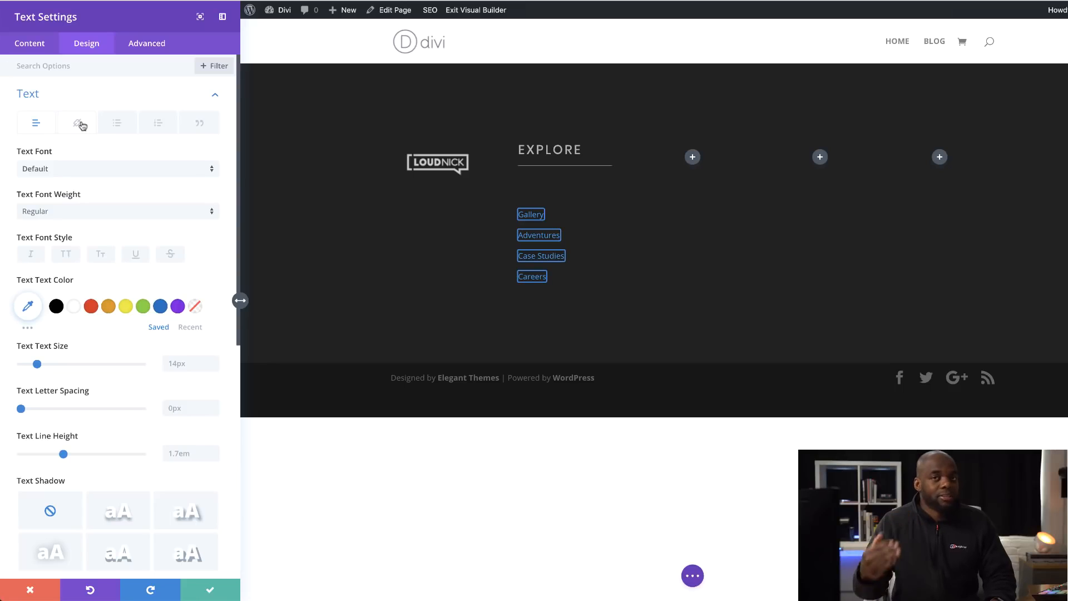
# - Set the link font to Poppins and the link text colour to grey
pyautogui.click(77, 124)
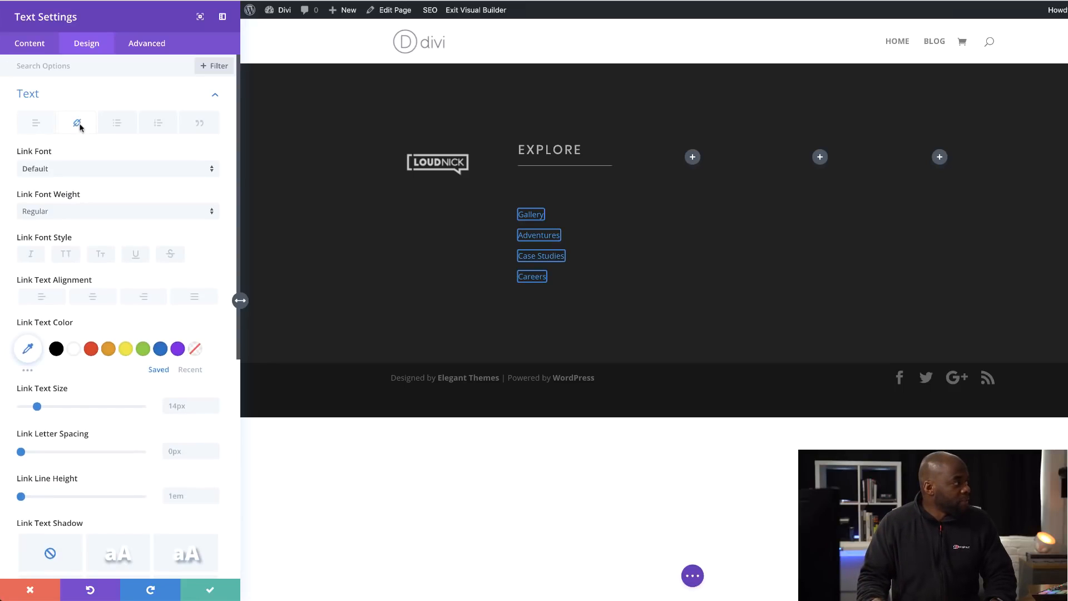
pyautogui.click(62, 171)
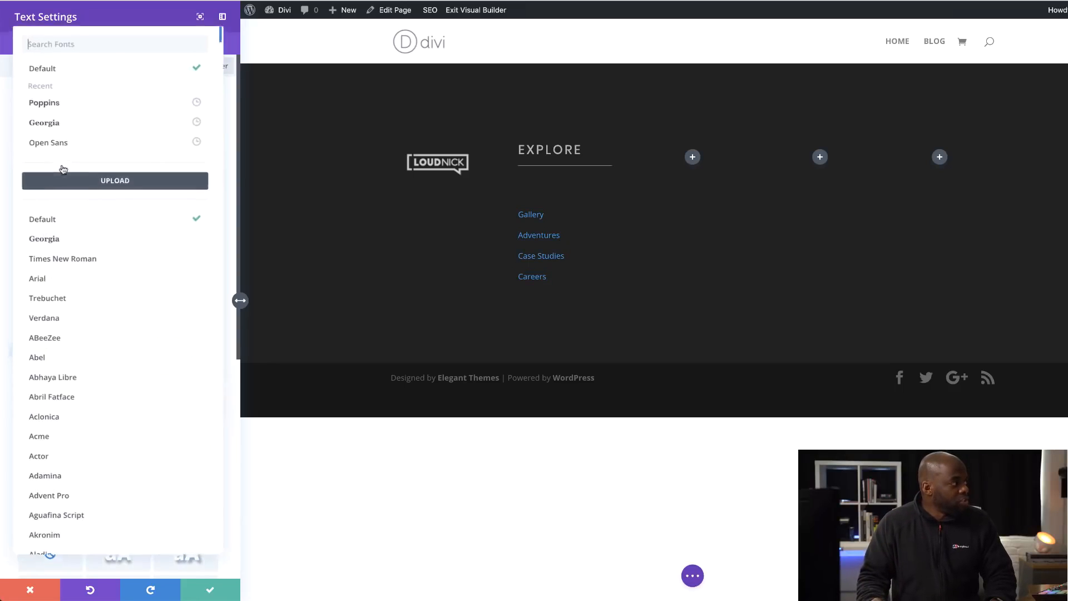
pyautogui.click(65, 113)
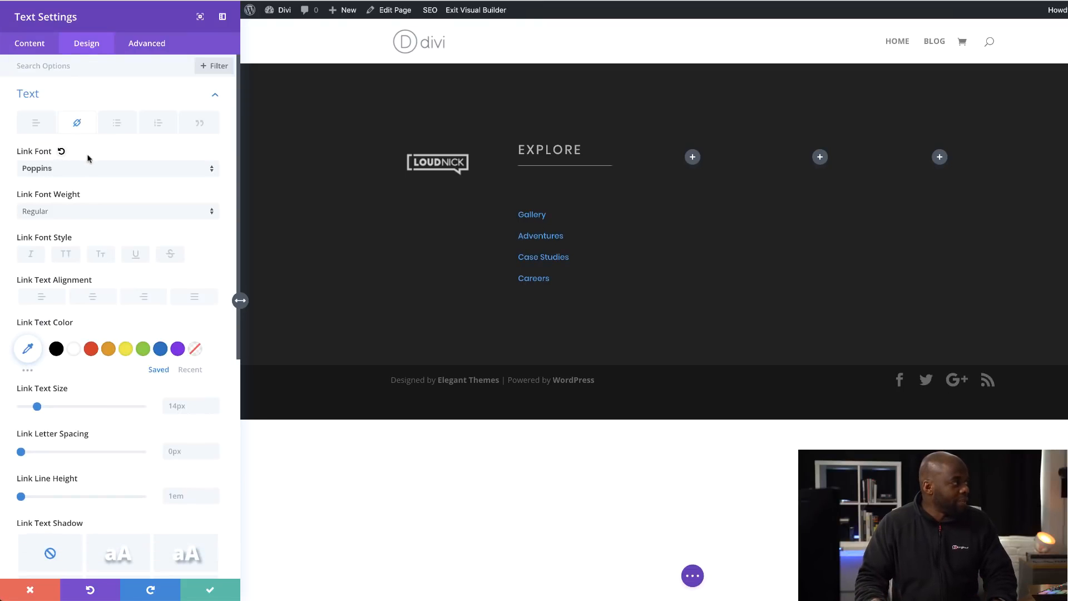
pyautogui.scroll(-2, 114, 244)
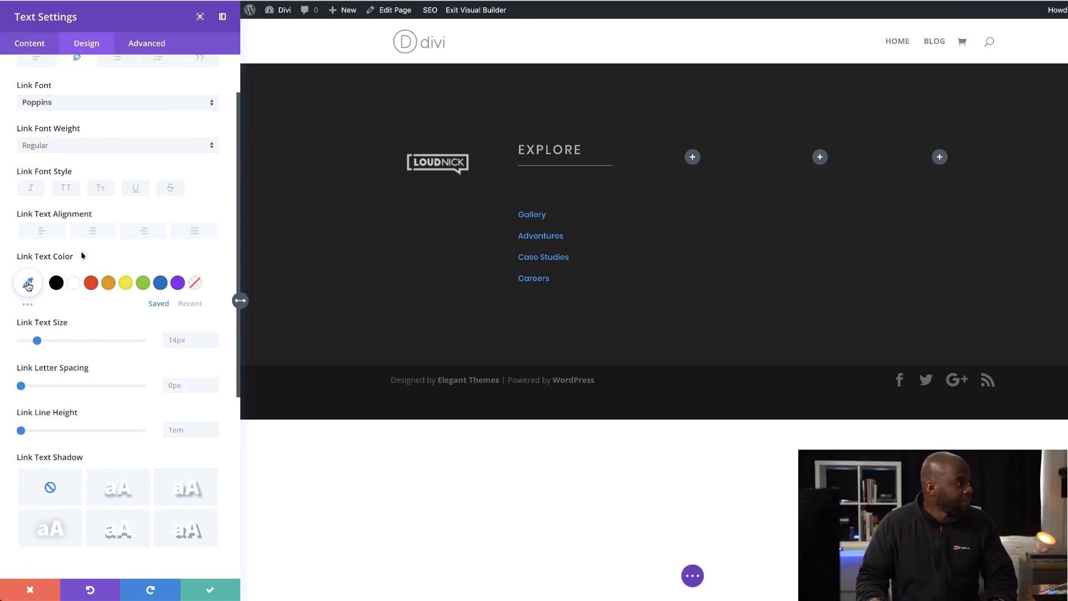
pyautogui.click(28, 284)
pyautogui.moveTo(20, 329)
pyautogui.mouseDown()
pyautogui.moveTo(17, 306)
pyautogui.moveTo(2, 323)
pyautogui.mouseUp()
# - Move the link list up towards the divider with a vertical translate transform of -64px and save the module
pyautogui.scroll(-6, 103, 444)
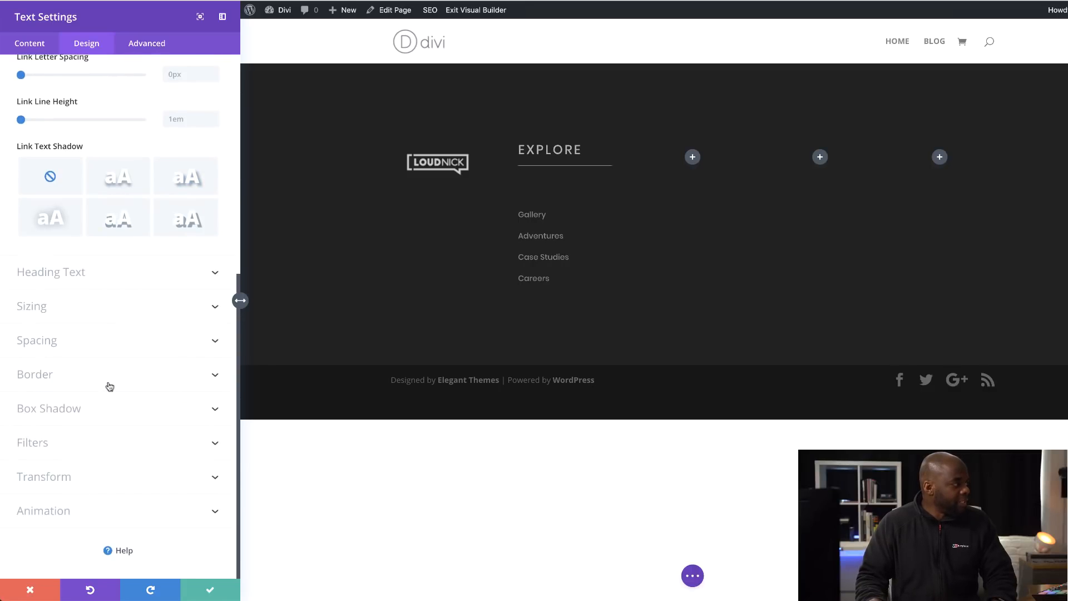
pyautogui.click(60, 478)
pyautogui.click(78, 327)
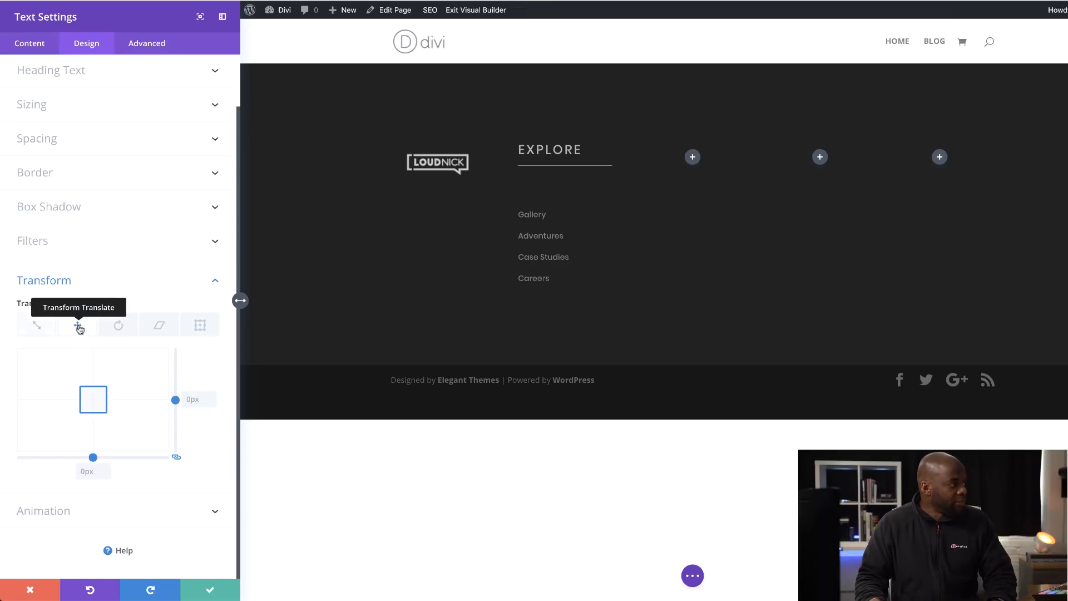
pyautogui.moveTo(92, 399); pyautogui.dragTo(91, 390)
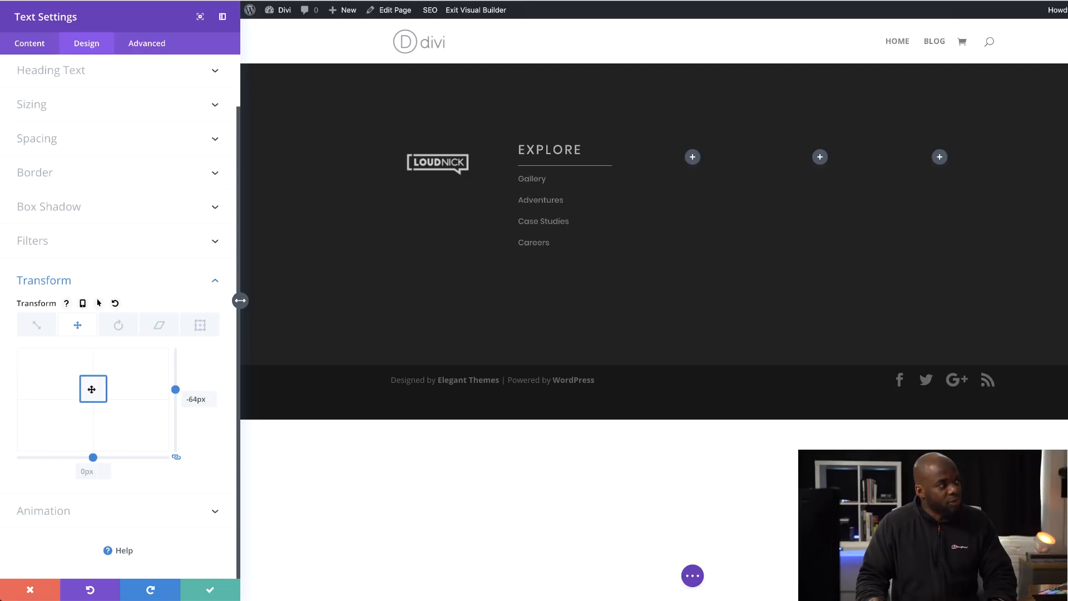
pyautogui.click(211, 589)
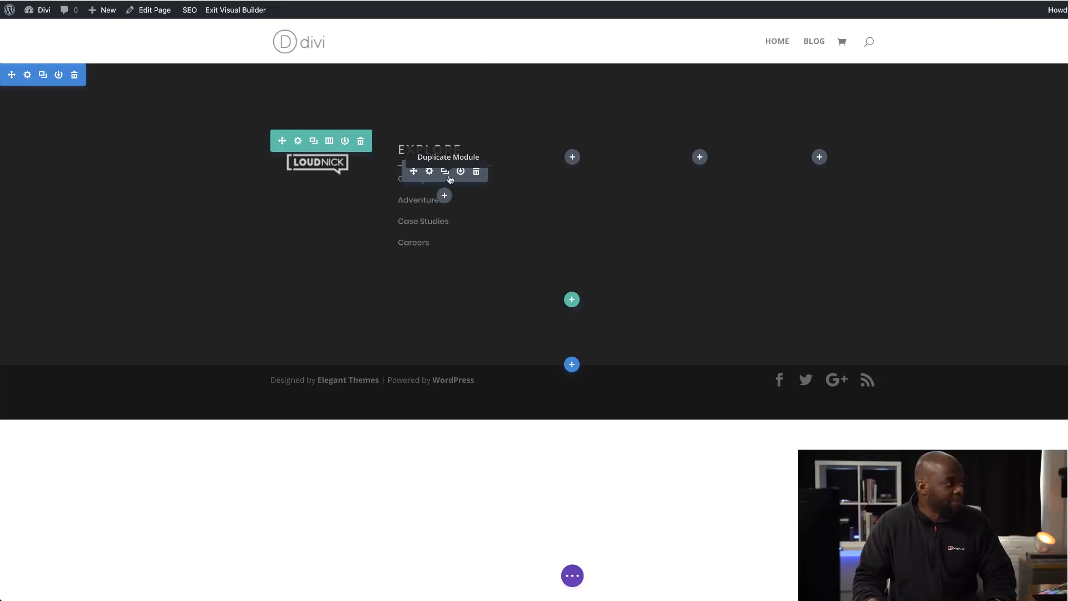
# - Copy the second column's heading, divider and link list modules together and paste them into the third, fourth and fifth columns
pyautogui.moveTo(407, 150); pyautogui.dragTo(407, 155)
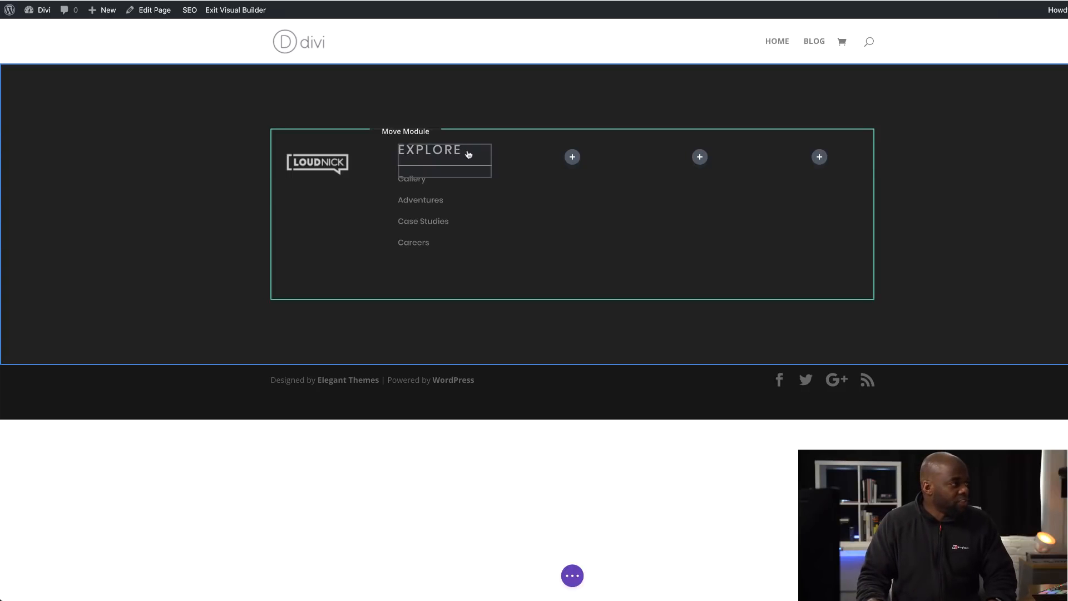
pyautogui.moveTo(469, 154); pyautogui.dragTo(469, 154)
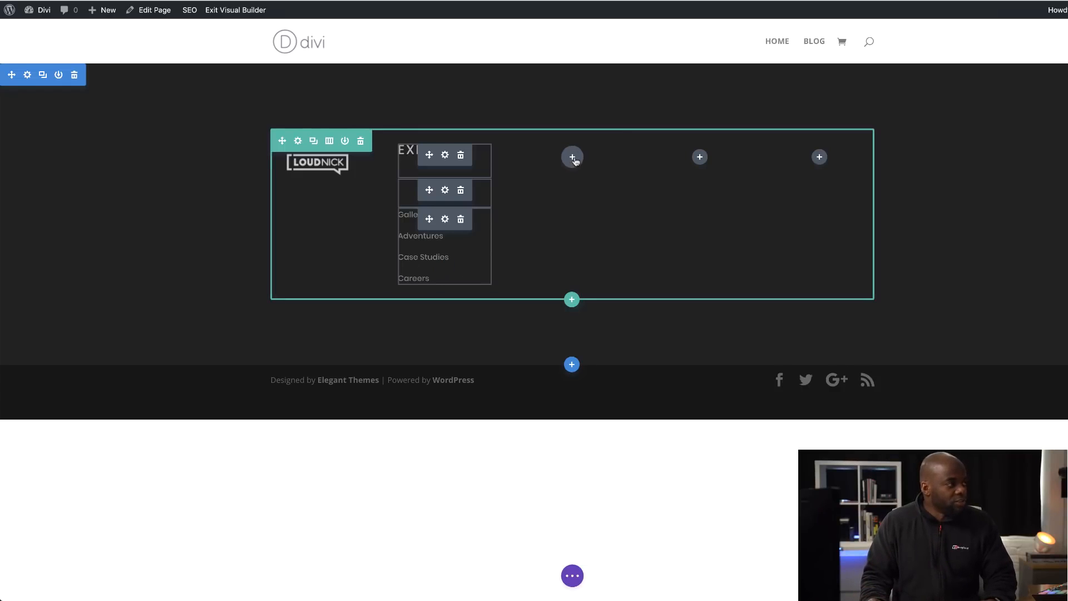
pyautogui.press('super+v')
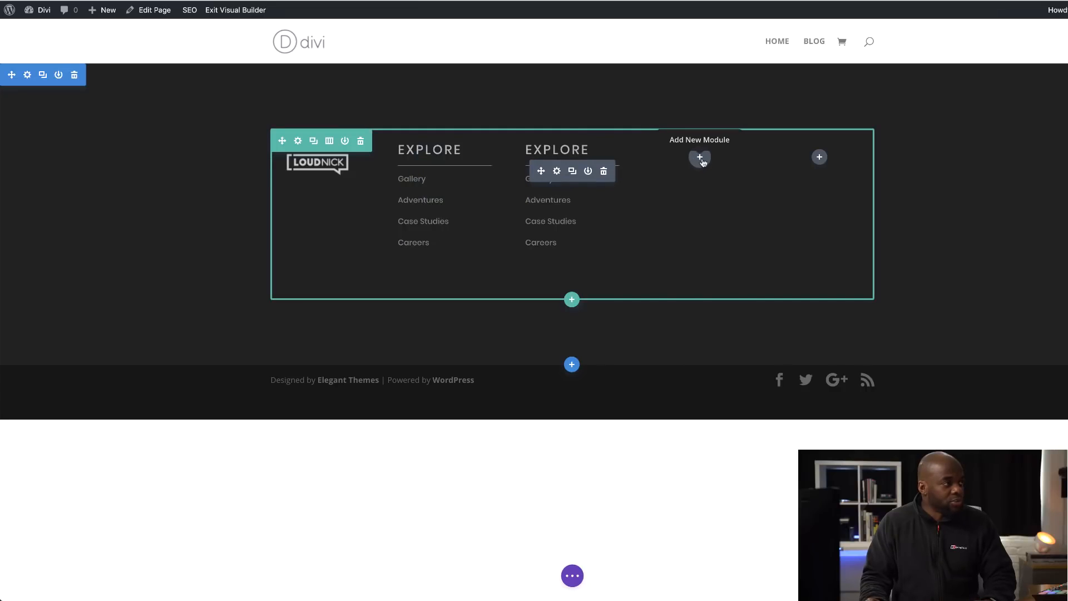
pyautogui.press('super+v')
pyautogui.press('super+v')
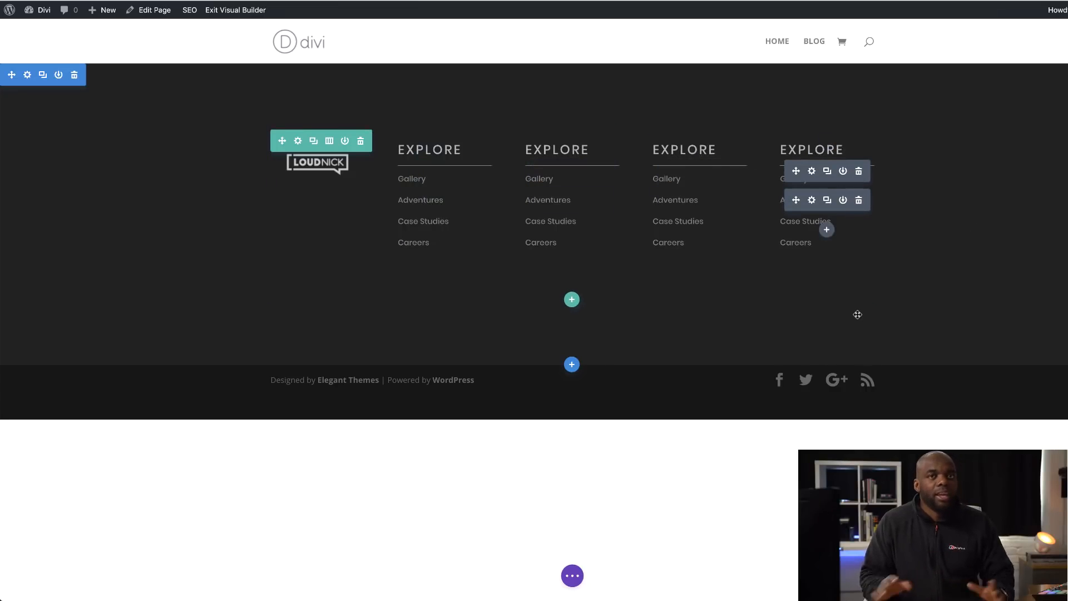
# - Change the third column's heading text to Visit Us and save the module
pyautogui.click(557, 149)
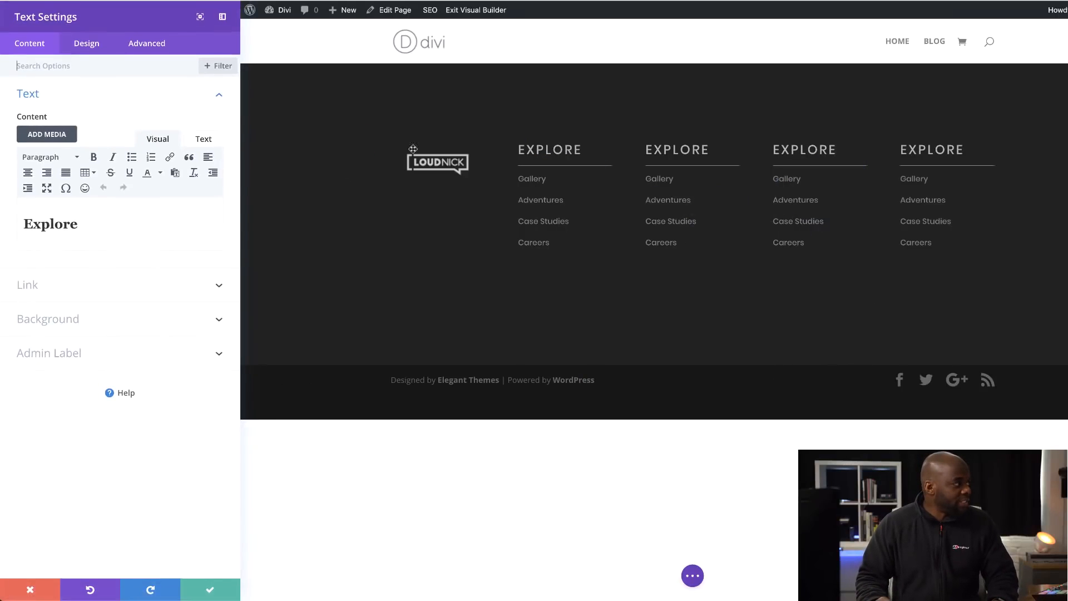
pyautogui.click(18, 222)
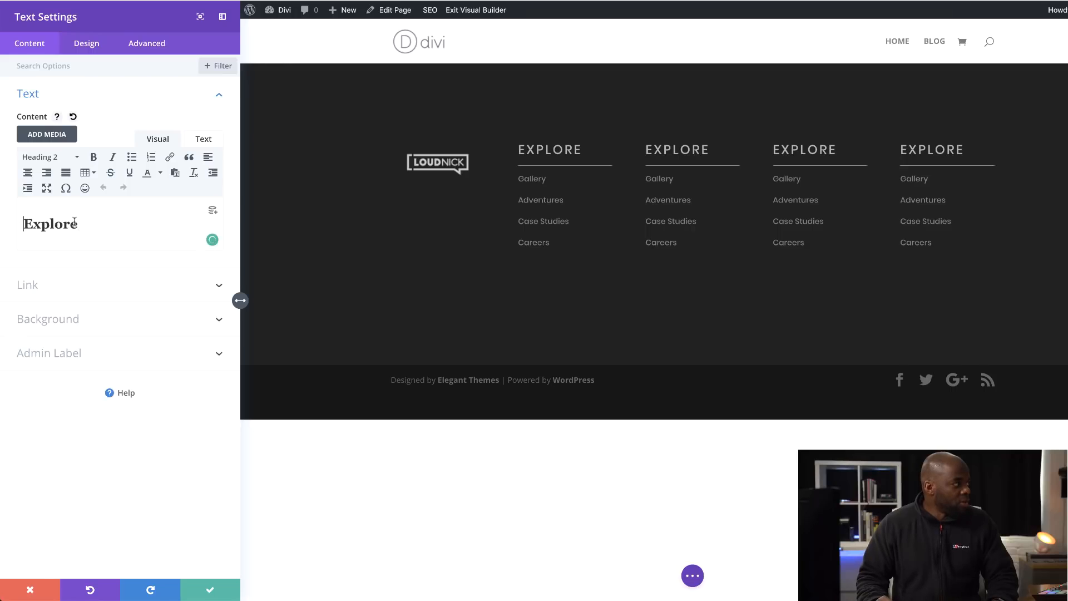
pyautogui.doubleClick(42, 225)
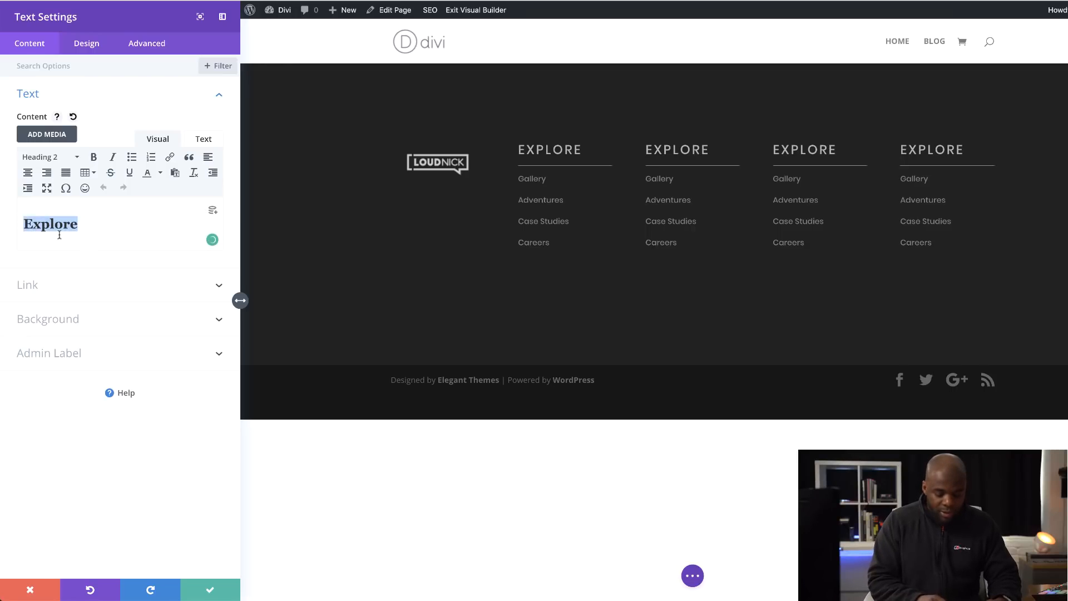
pyautogui.write('Visit Us')
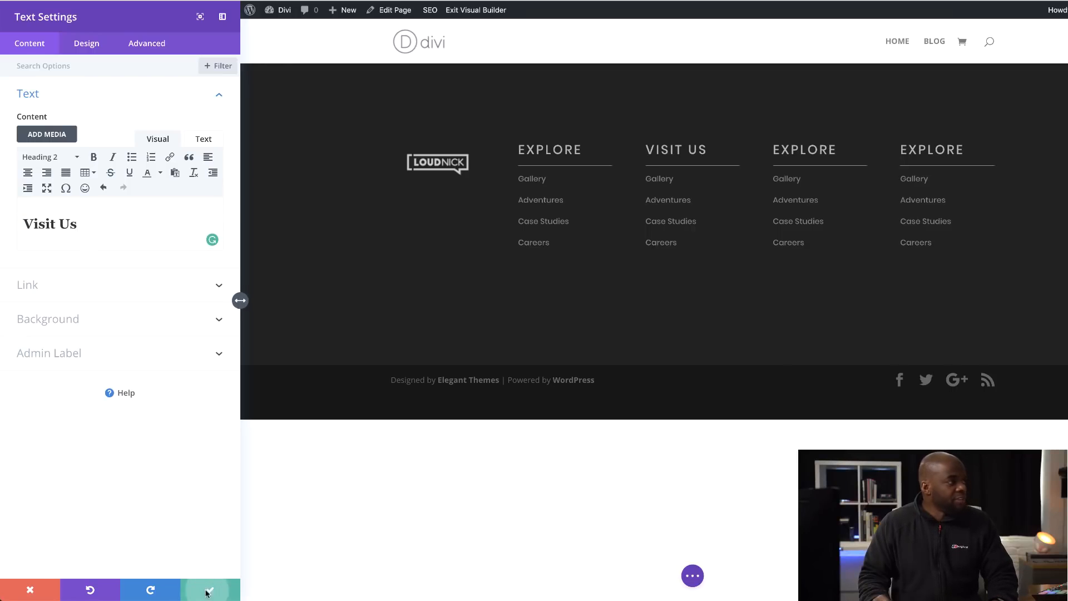
pyautogui.click(209, 589)
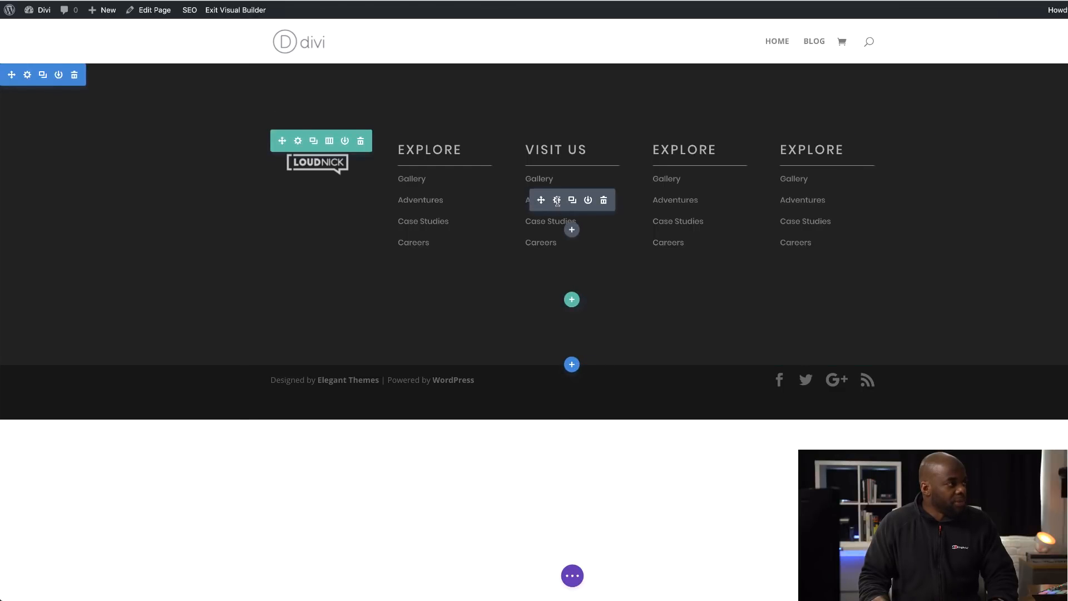
# - Replace the link list in the Visit Us column with the business's postal address on three separate lines
pyautogui.click(557, 201)
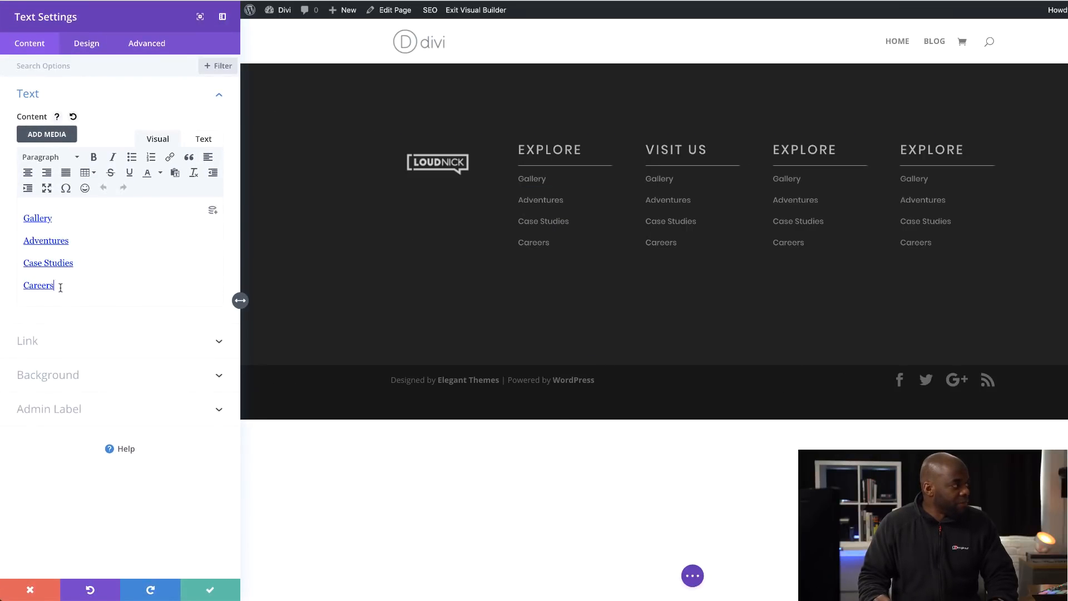
pyautogui.moveTo(60, 287); pyautogui.dragTo(26, 211)
pyautogui.press('BackSpace')
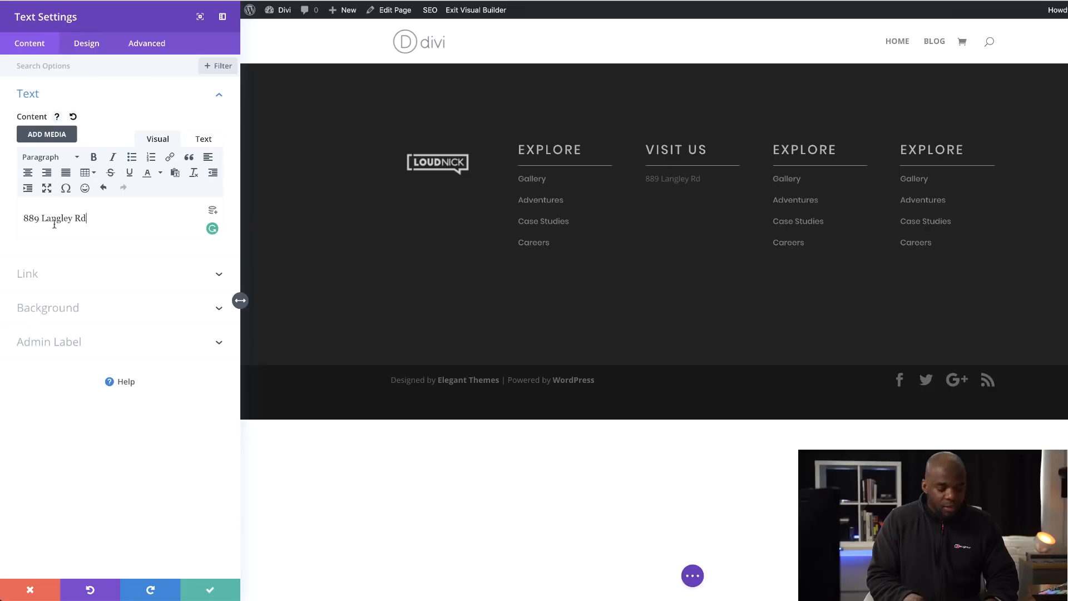
pyautogui.press('Return')
pyautogui.write('Birmingham')
pyautogui.press('Return')
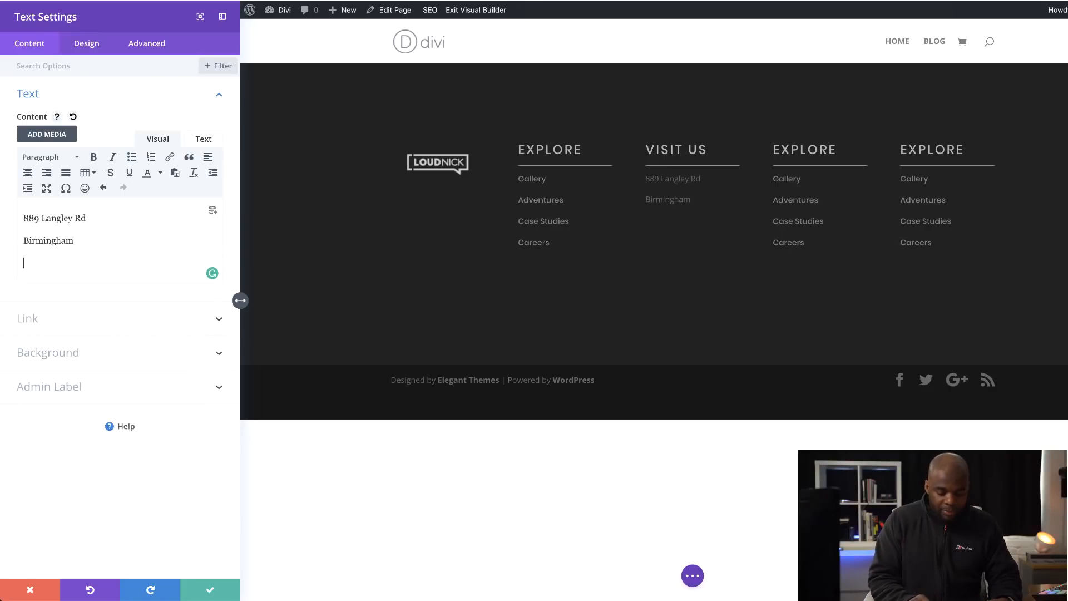
pyautogui.write('B7878 HNK')
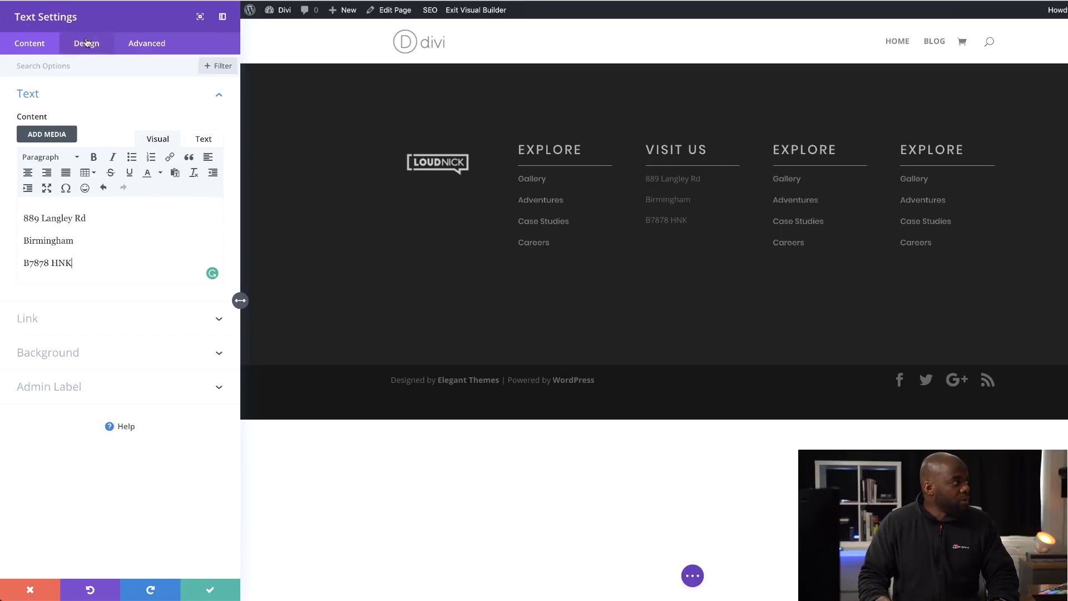
# - Set the text font of the address in the Visit Us column to Poppins and save the module
pyautogui.click(183, 75)
pyautogui.click(81, 45)
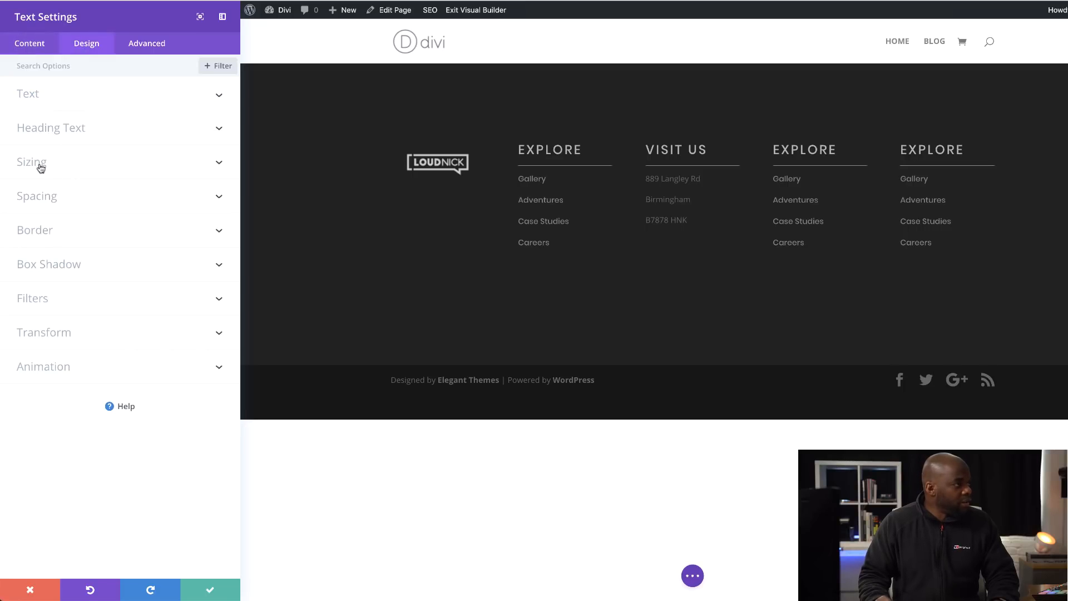
pyautogui.click(34, 100)
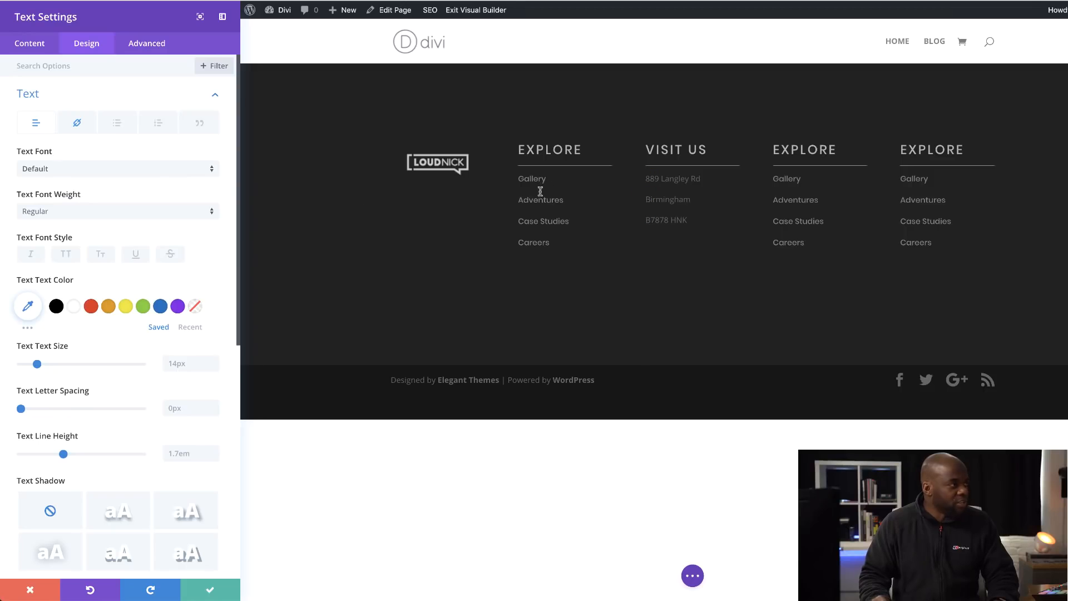
pyautogui.click(65, 170)
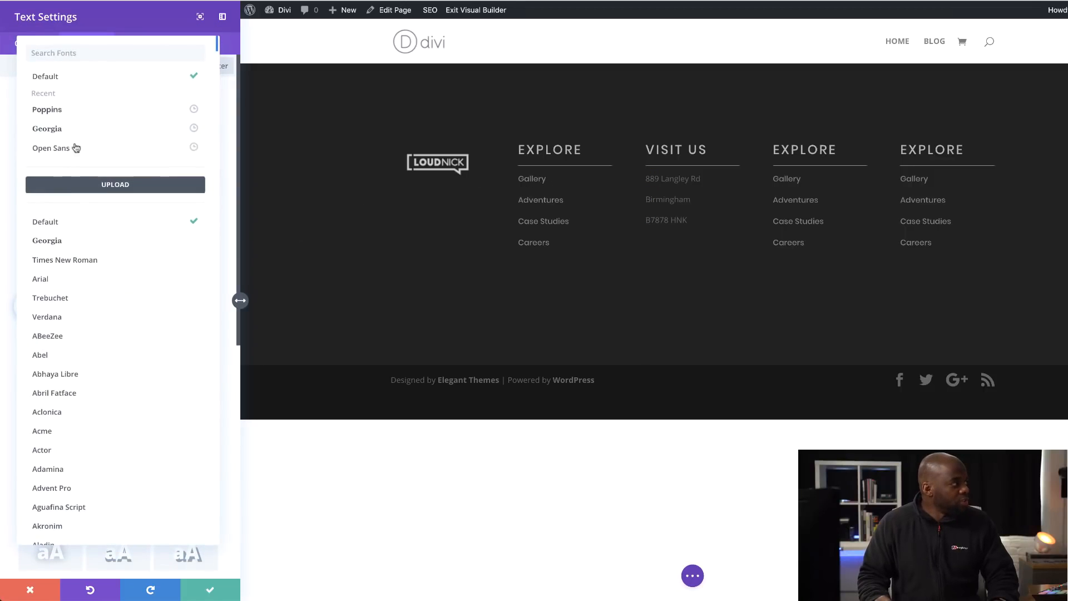
pyautogui.click(60, 107)
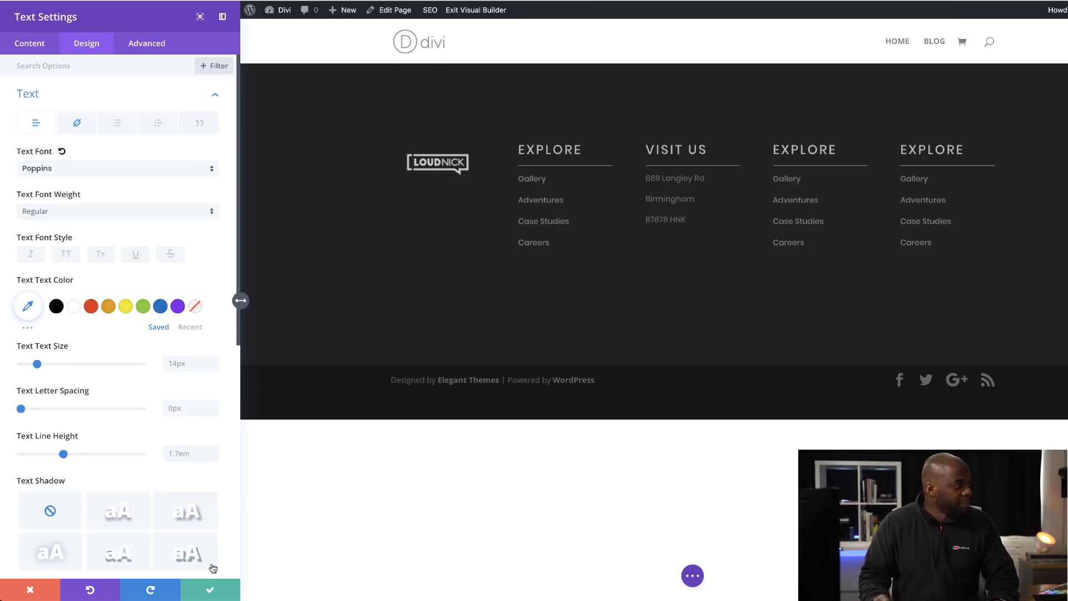
pyautogui.click(214, 592)
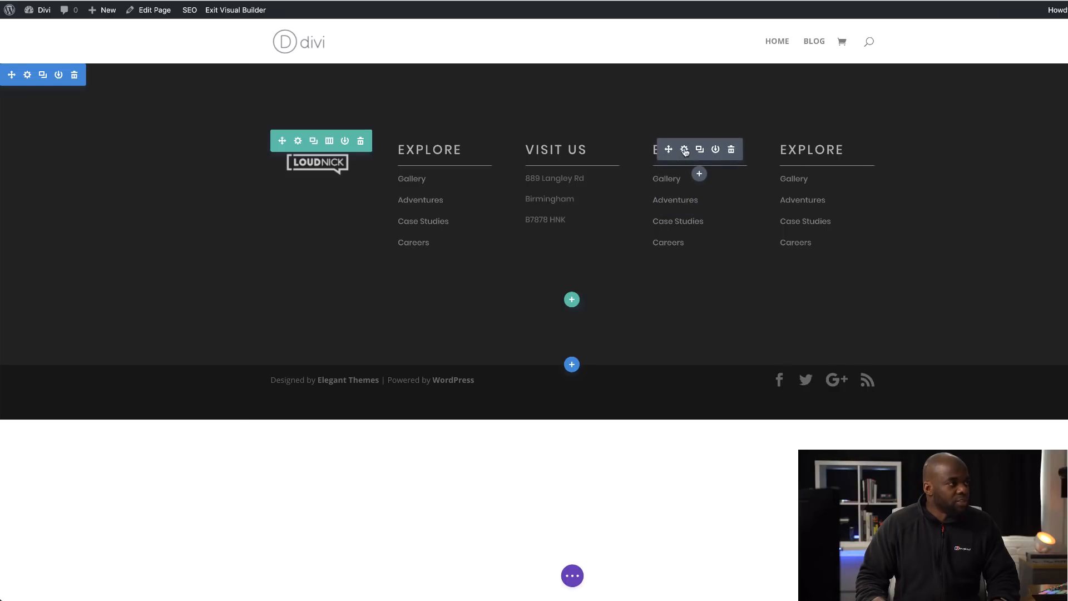
# - Change the fourth column's heading text to about us and save the module
pyautogui.click(684, 149)
pyautogui.doubleClick(78, 224)
pyautogui.write('about us')
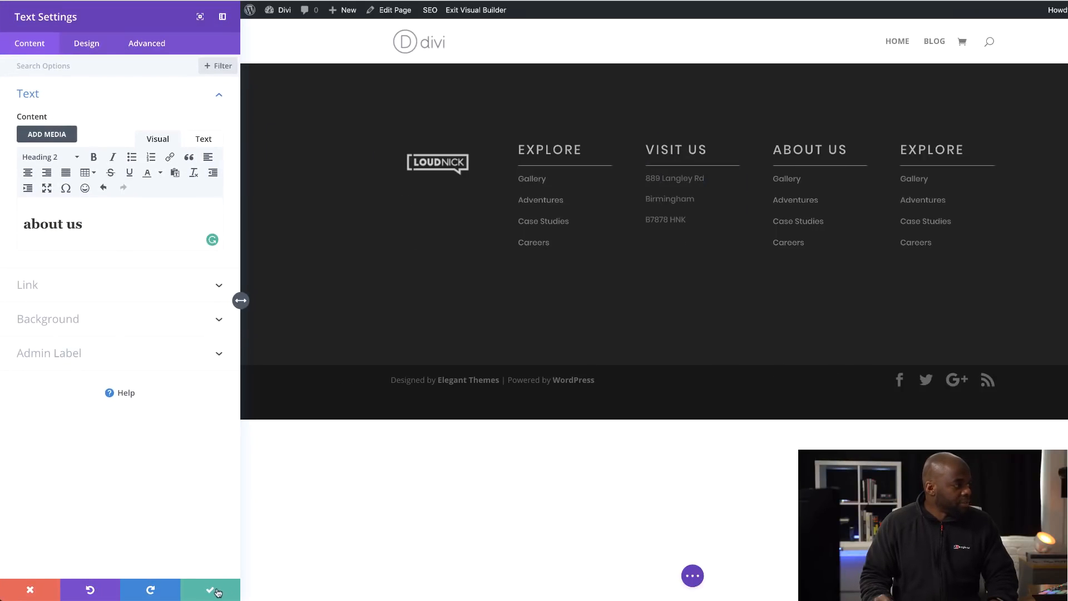
pyautogui.click(215, 590)
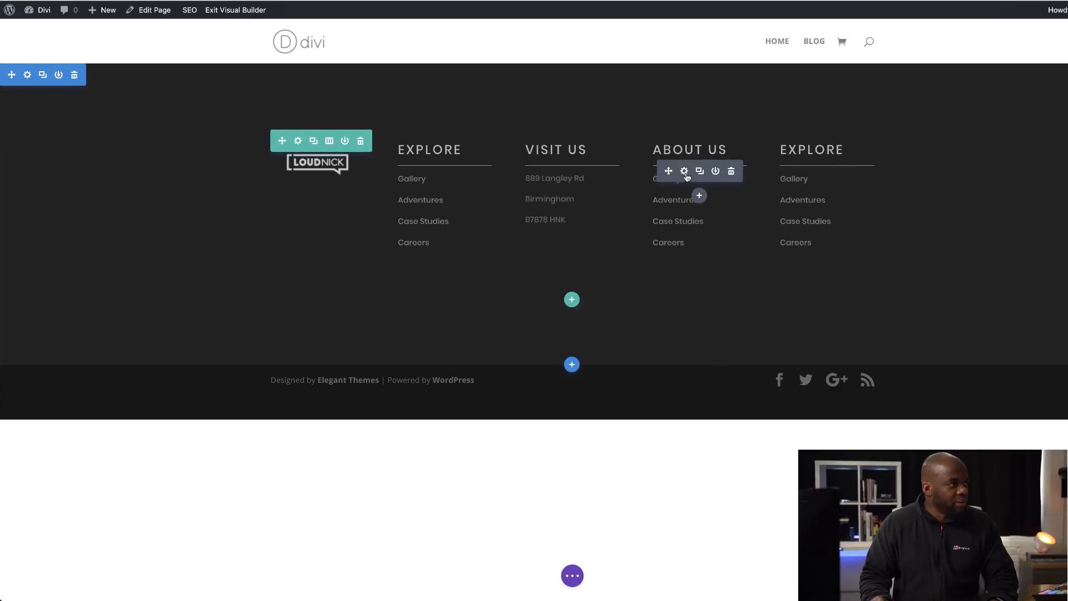
# - Replace the links under the About Us heading with Management, Our Team, Privacy Policy and About Us, and save the module
pyautogui.click(684, 171)
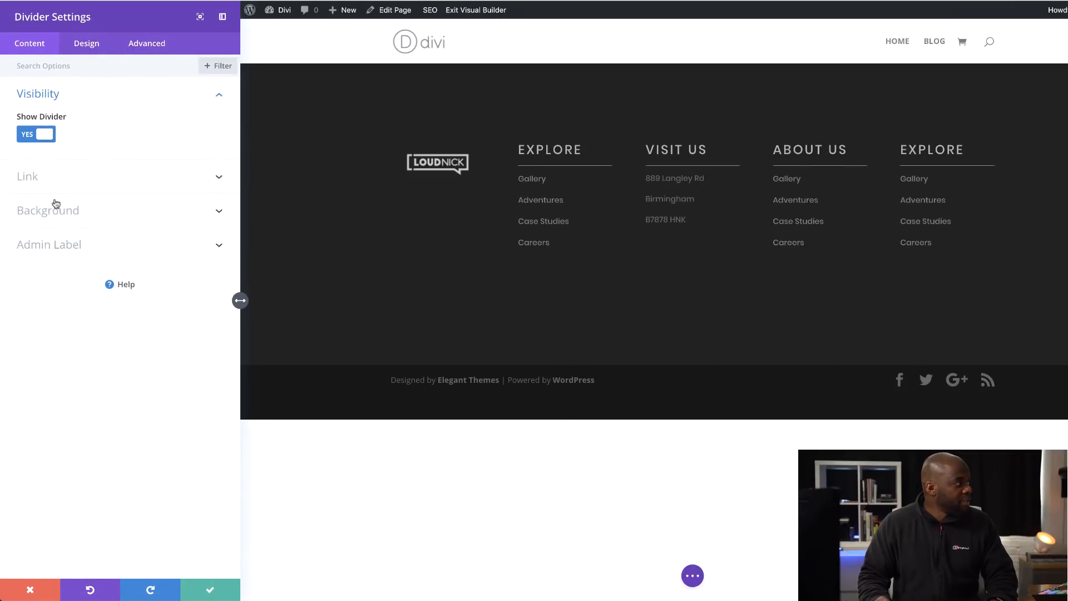
pyautogui.click(214, 593)
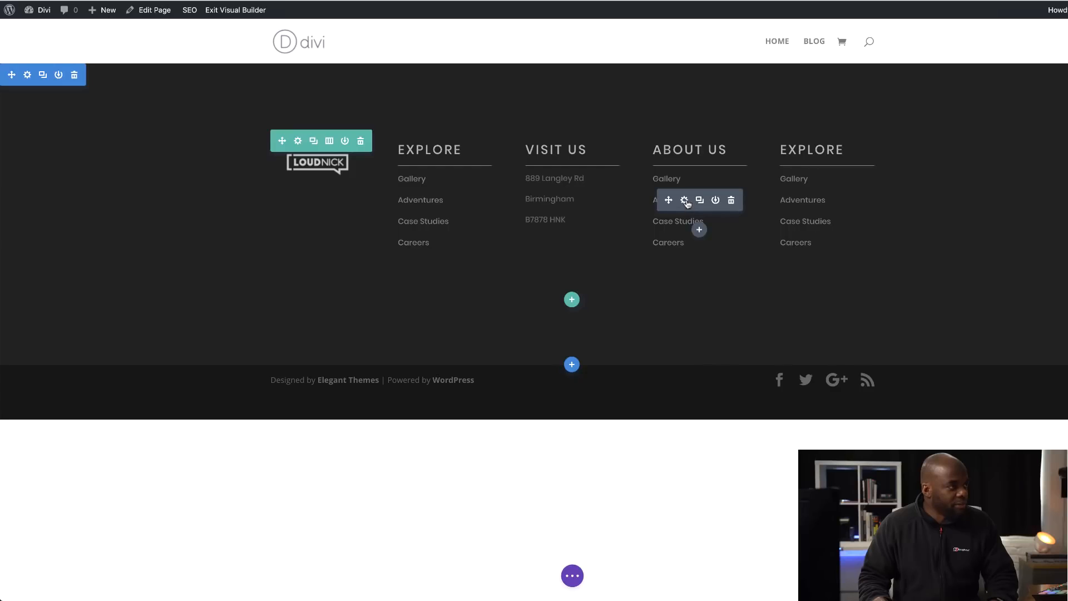
pyautogui.click(687, 200)
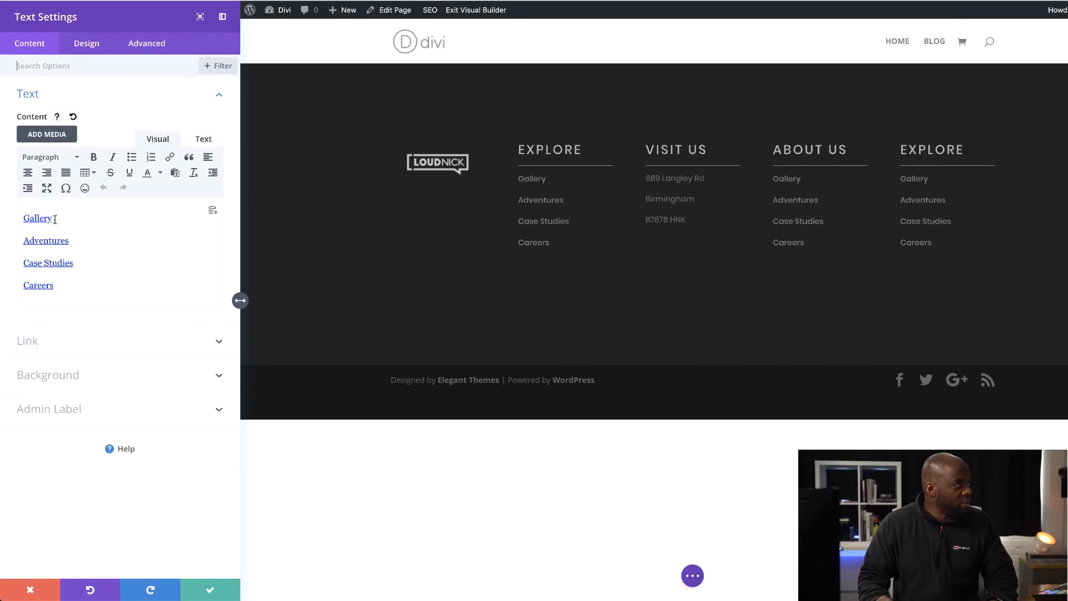
pyautogui.moveTo(55, 218); pyautogui.dragTo(2, 218)
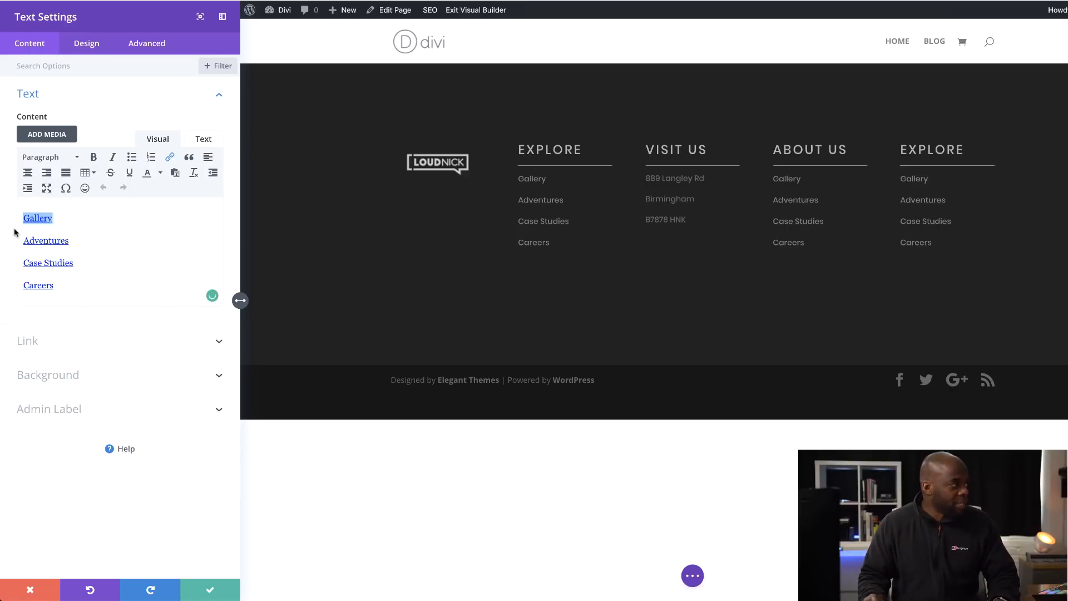
pyautogui.write('Management')
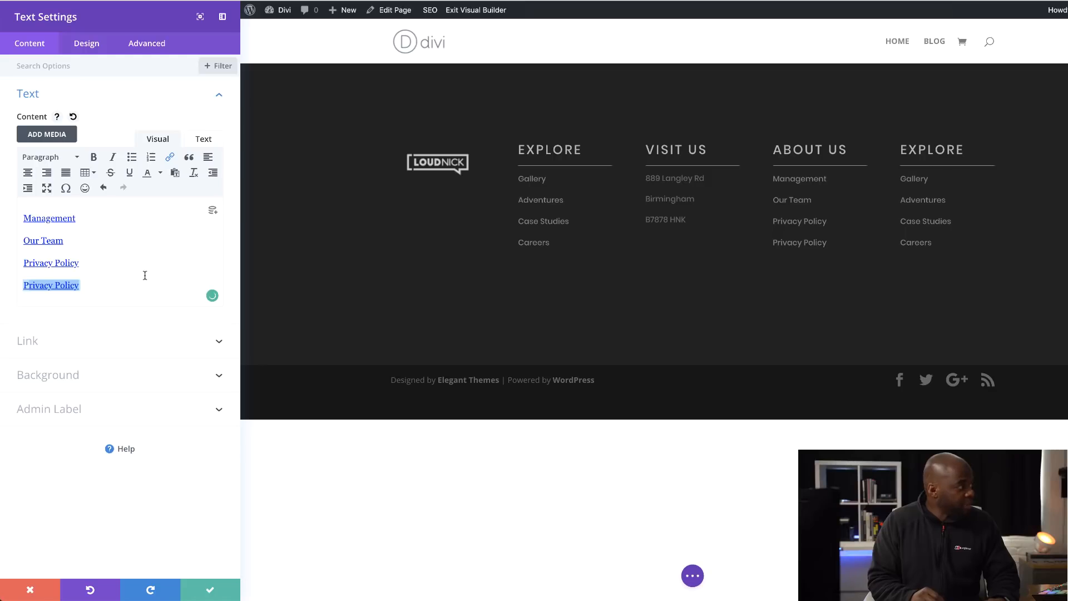
pyautogui.write('PAbout Us')
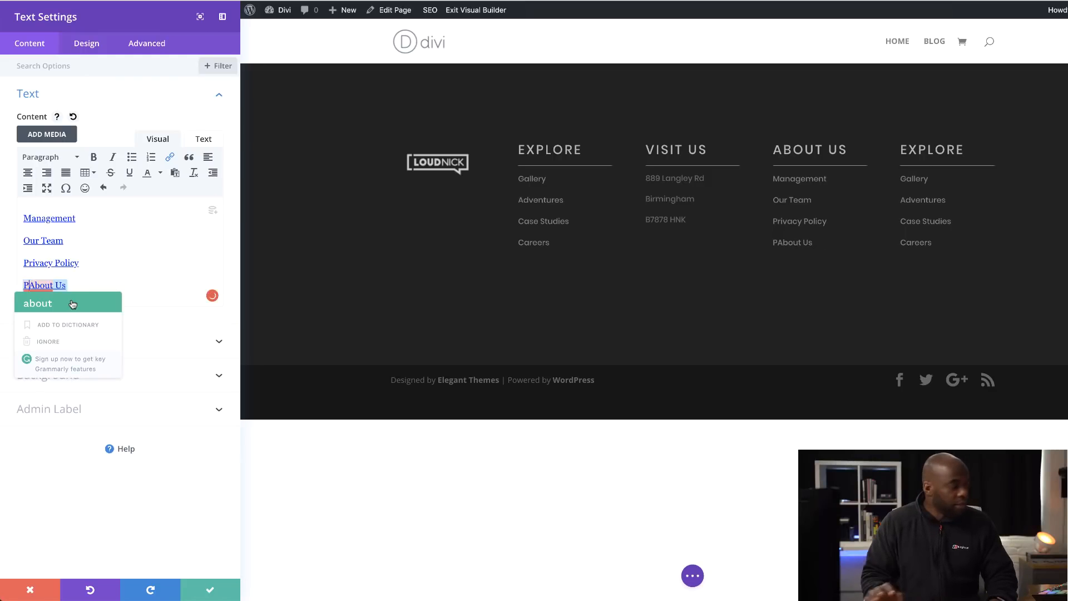
pyautogui.click(72, 303)
pyautogui.tripleClick(136, 262)
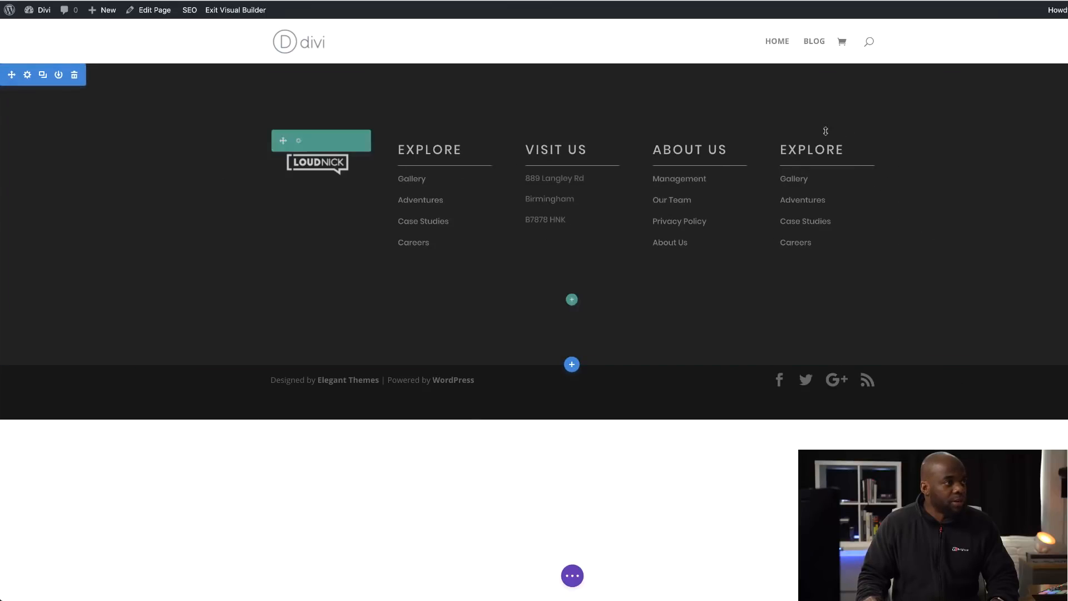
# - Change the fifth column's heading text to Follow us and save the module
pyautogui.click(812, 149)
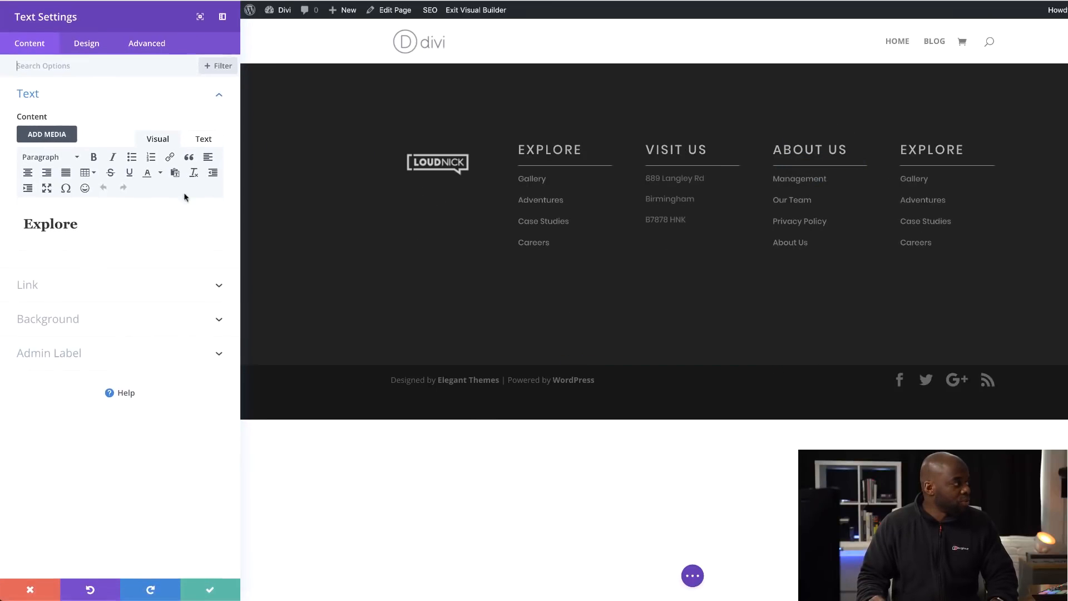
pyautogui.moveTo(63, 223); pyautogui.dragTo(20, 224)
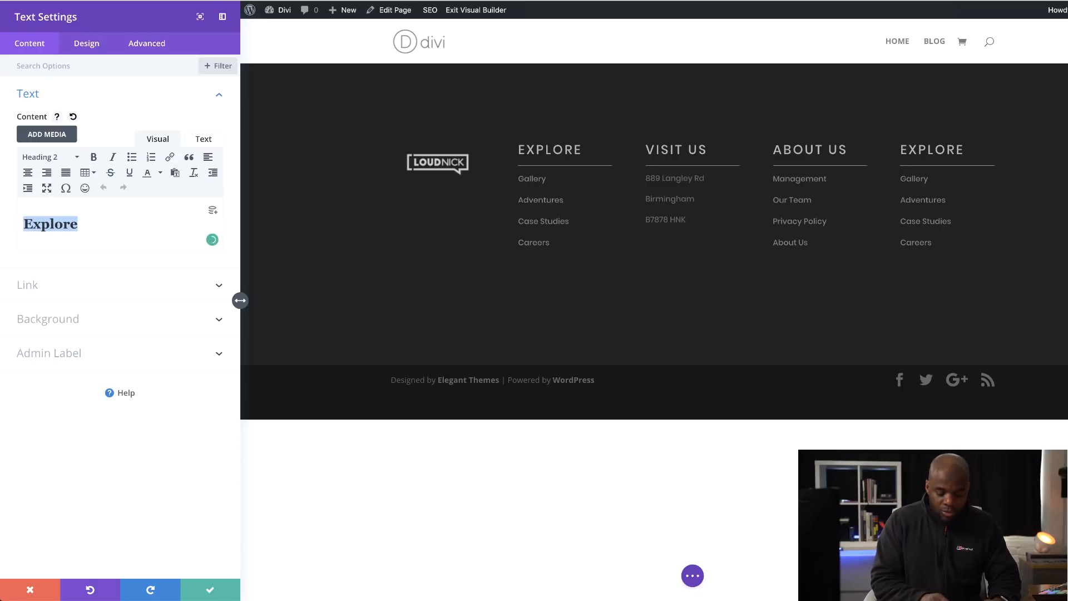
pyautogui.write('Follow us')
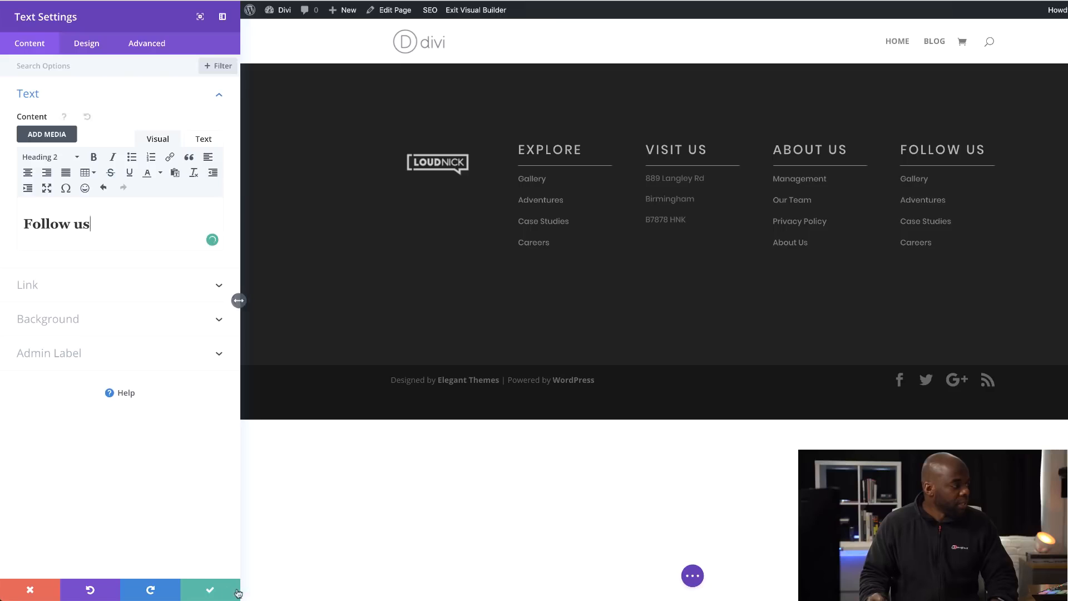
pyautogui.click(209, 589)
# - Delete the link list in the Follow Us column and insert a Social Media Follow module below its divider
pyautogui.moveTo(806, 196)
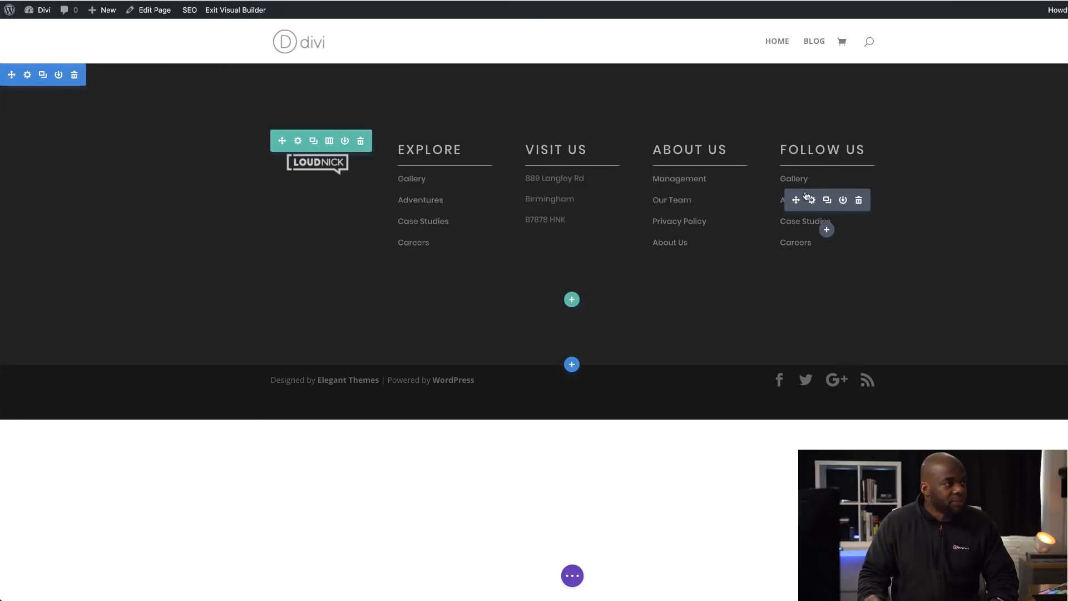
pyautogui.click(860, 201)
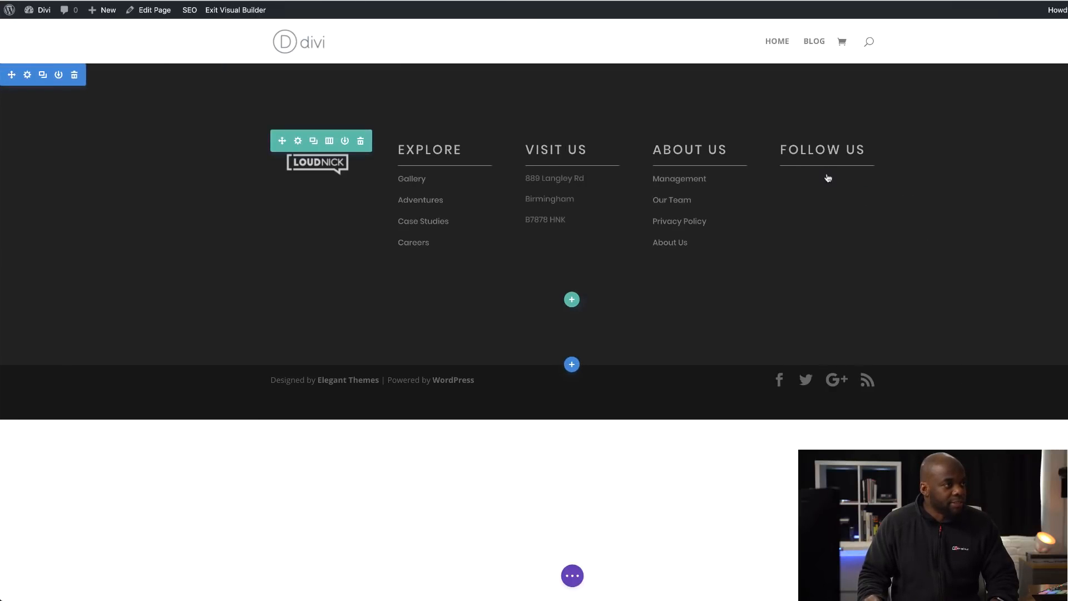
pyautogui.click(827, 195)
pyautogui.click(809, 281)
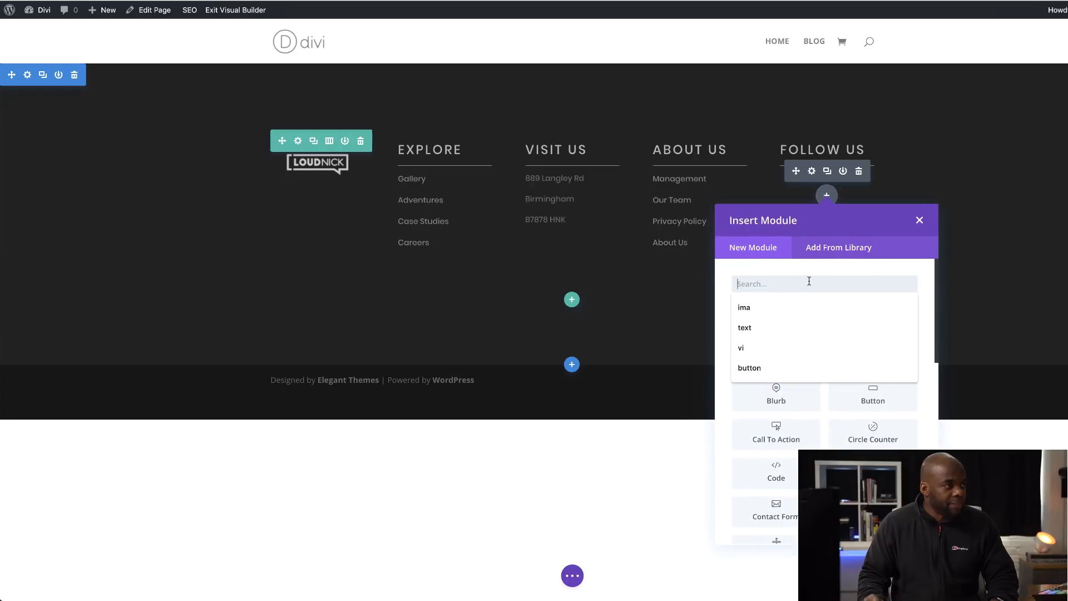
pyautogui.write('soc')
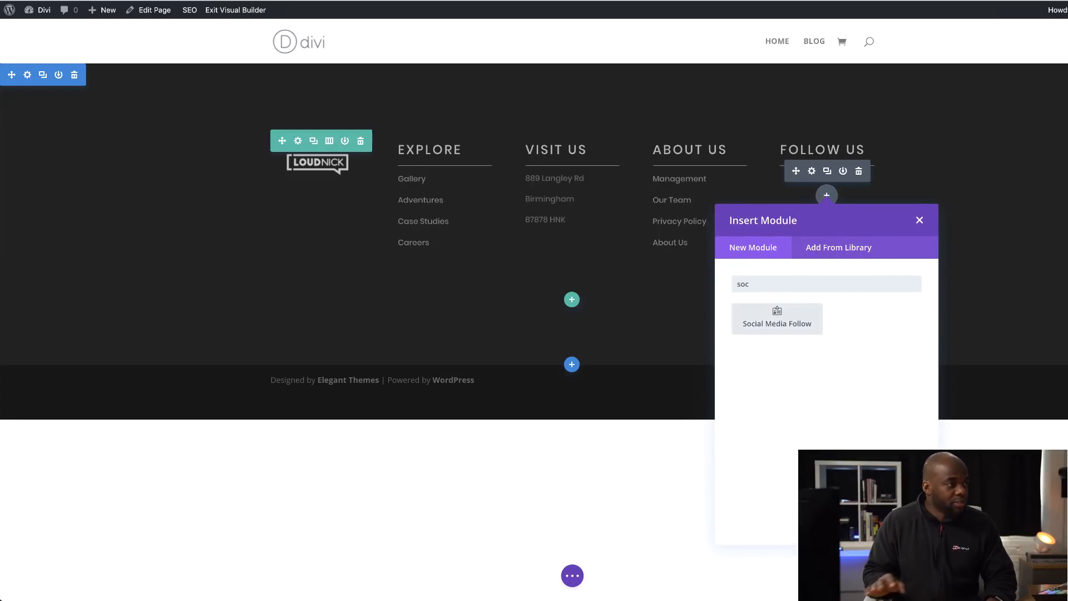
pyautogui.click(793, 328)
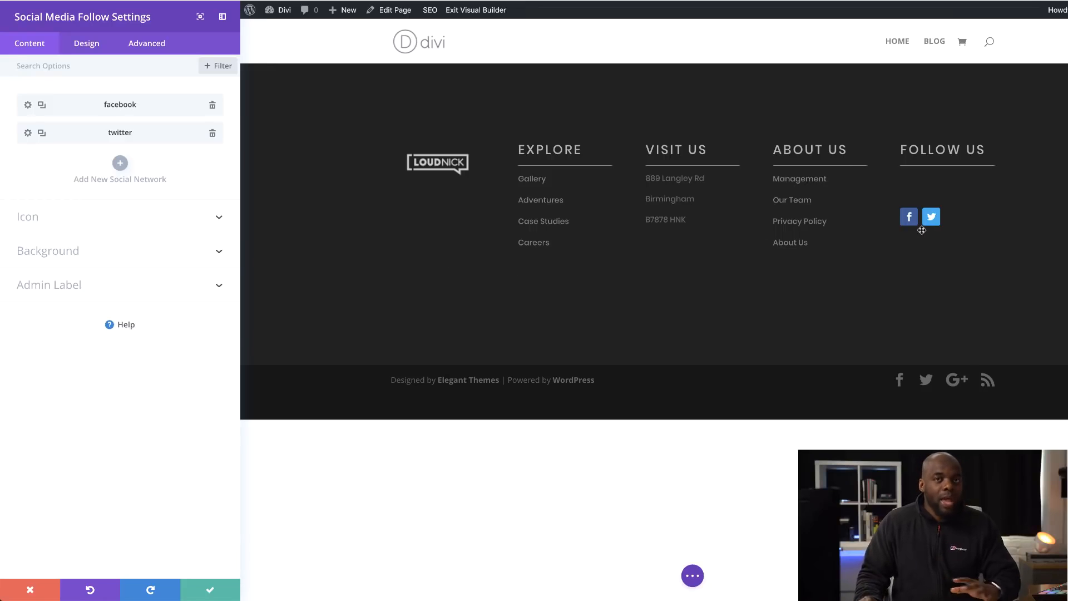
# - Add Instagram as a new social network in the Social Media Follow module
pyautogui.click(120, 164)
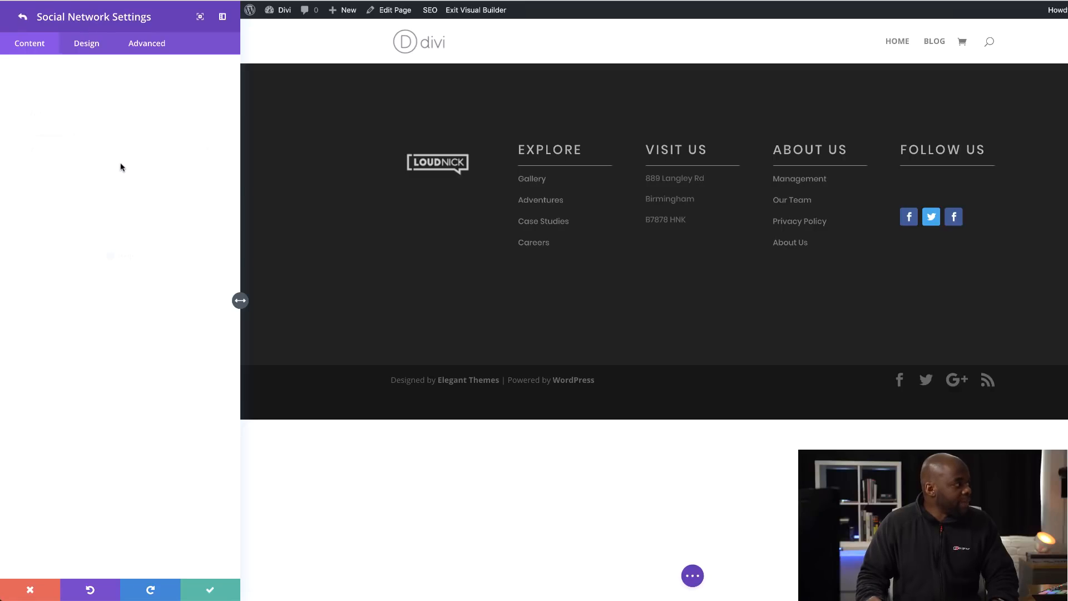
pyautogui.click(67, 133)
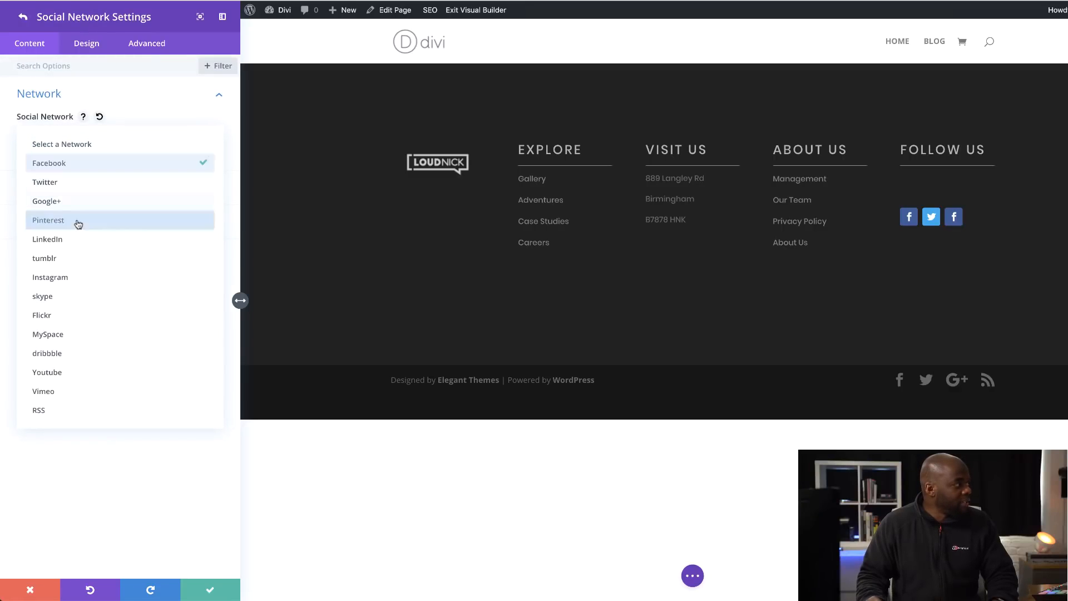
pyautogui.click(84, 278)
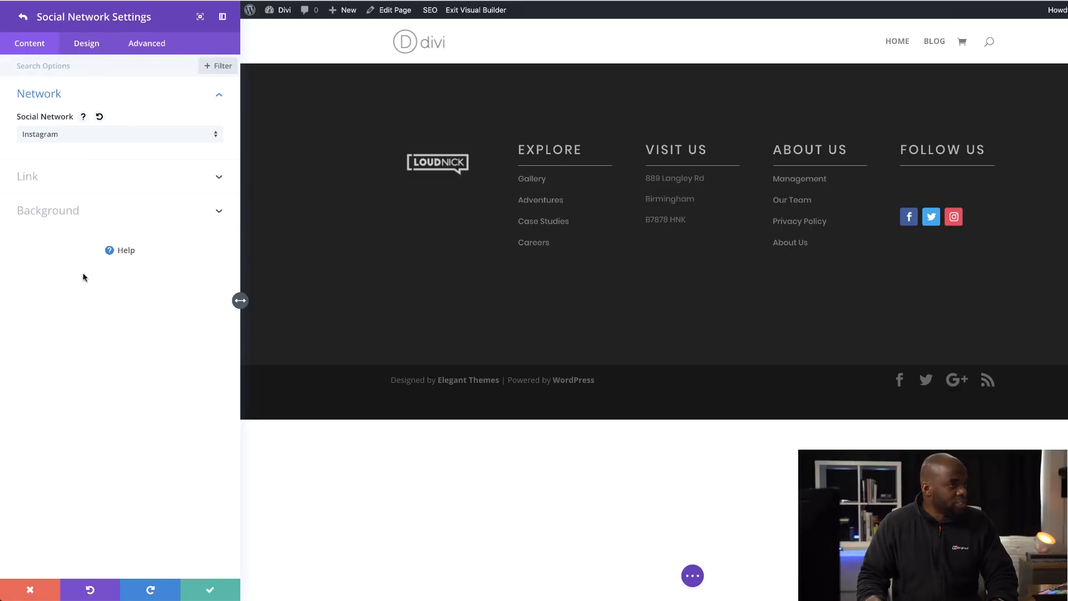
pyautogui.click(24, 18)
# - Add Youtube as another social network and move it directly after Facebook in the network list
pyautogui.click(120, 191)
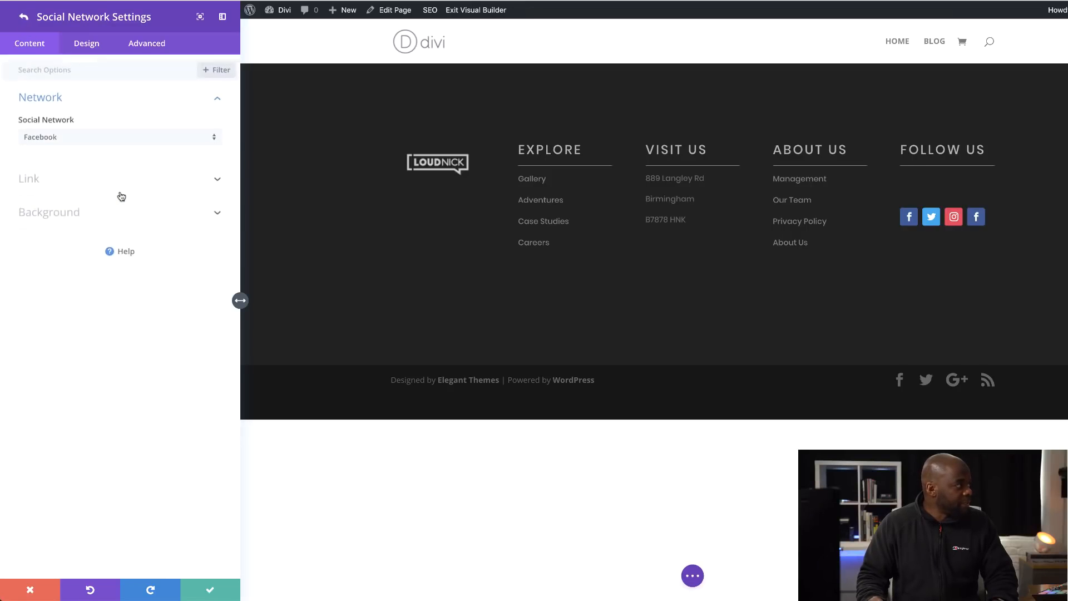
pyautogui.click(70, 138)
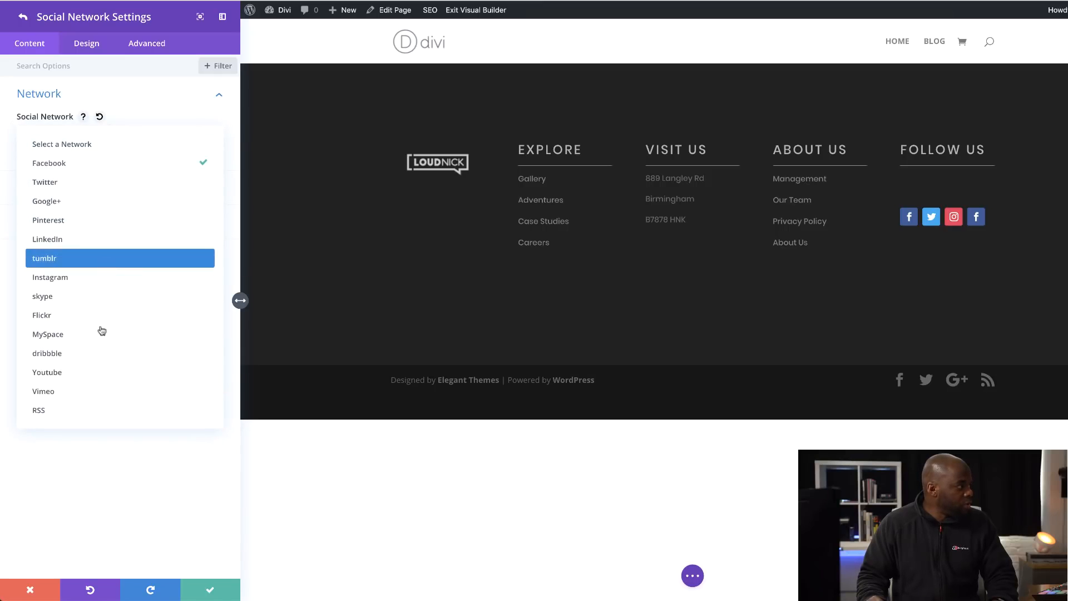
pyautogui.click(73, 372)
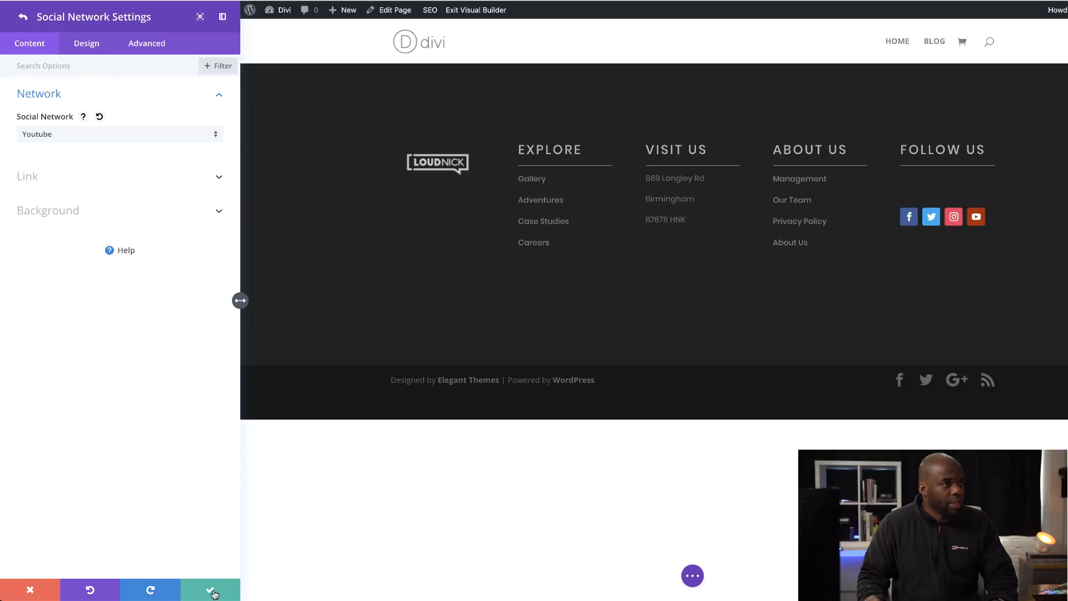
pyautogui.click(22, 17)
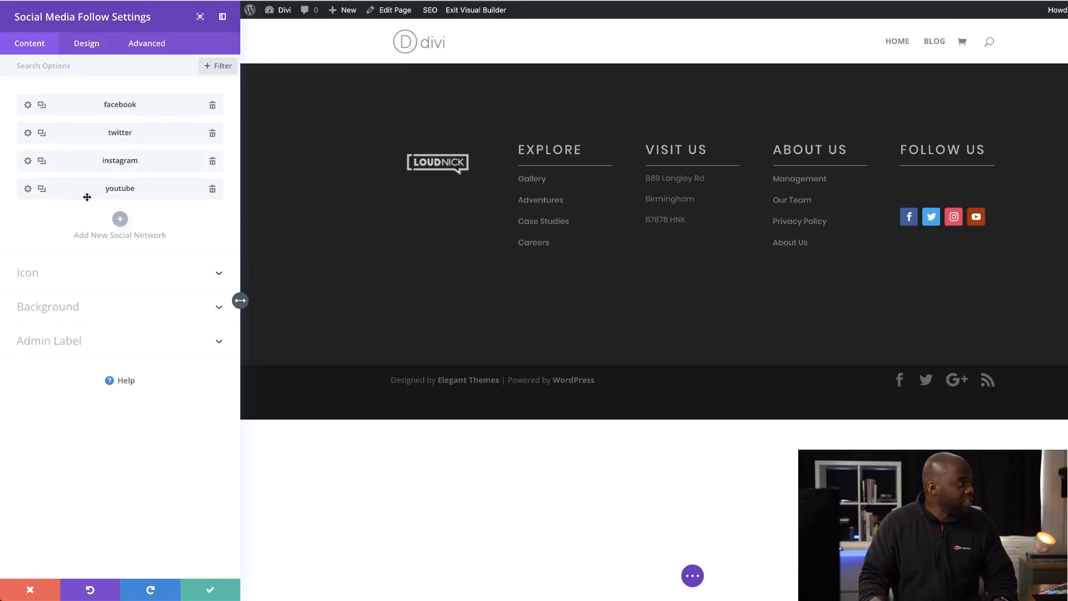
pyautogui.moveTo(66, 191); pyautogui.dragTo(79, 164)
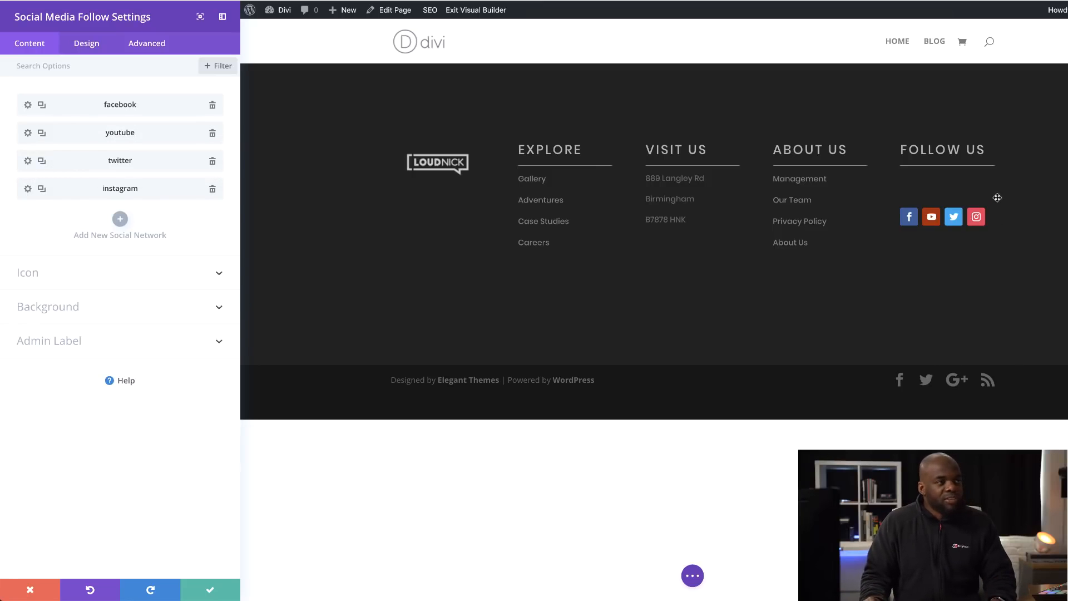
# - Translate the Social Media Follow module -59px vertically and -1px horizontally to sit just below the Follow Us divider, and save it
pyautogui.click(89, 47)
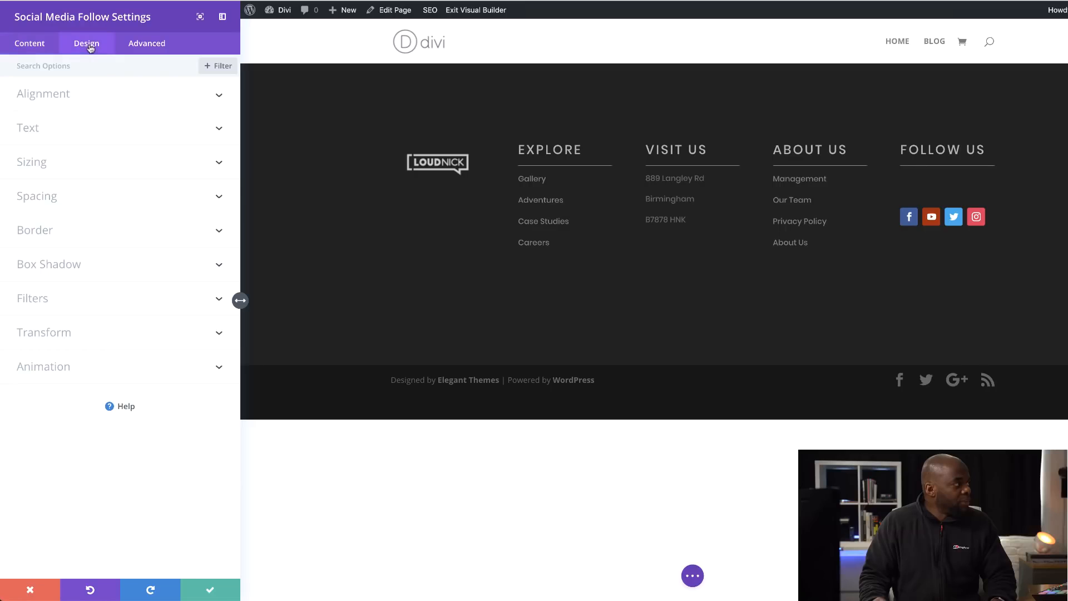
pyautogui.click(64, 329)
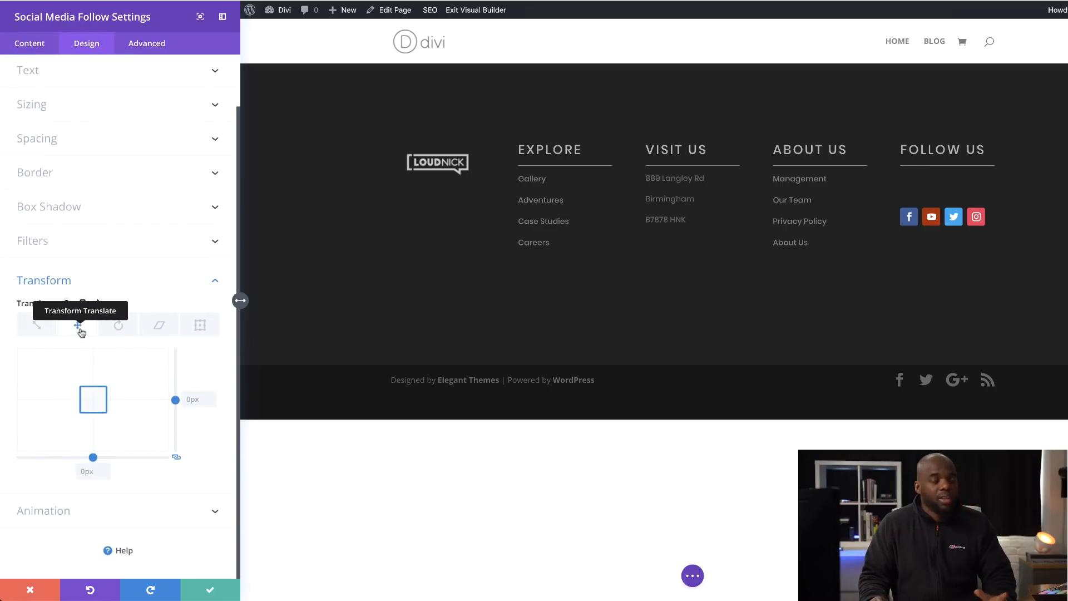
pyautogui.moveTo(93, 401); pyautogui.dragTo(93, 391)
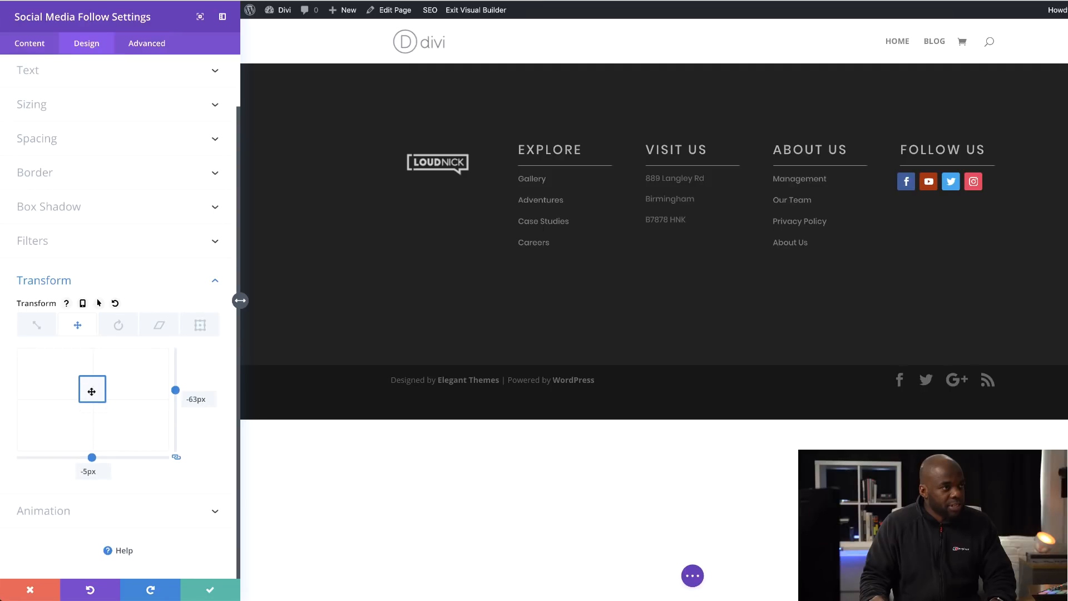
pyautogui.moveTo(92, 392); pyautogui.dragTo(93, 391)
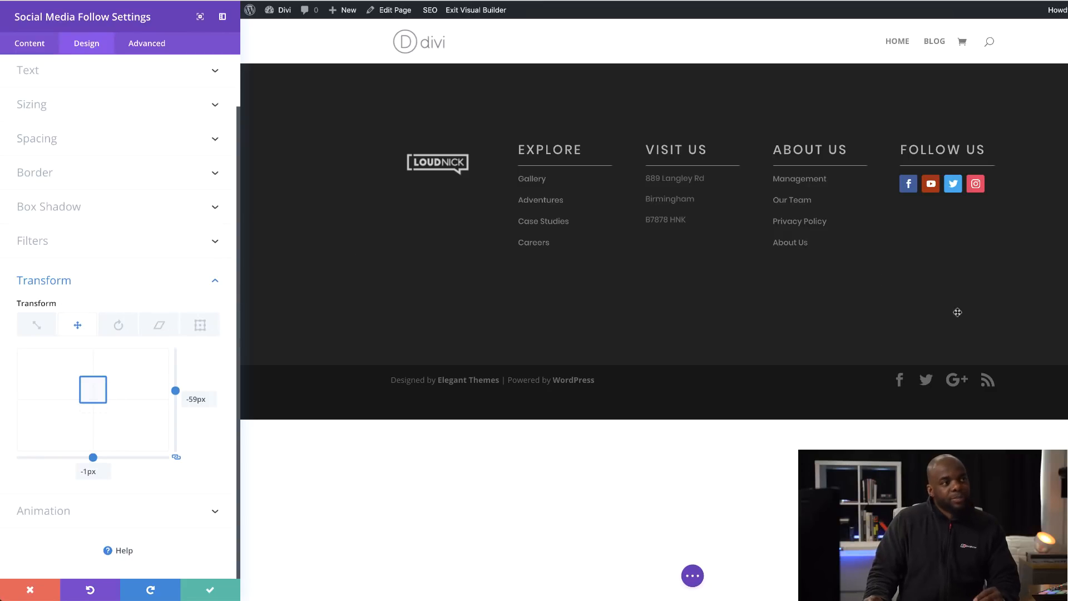
pyautogui.click(211, 590)
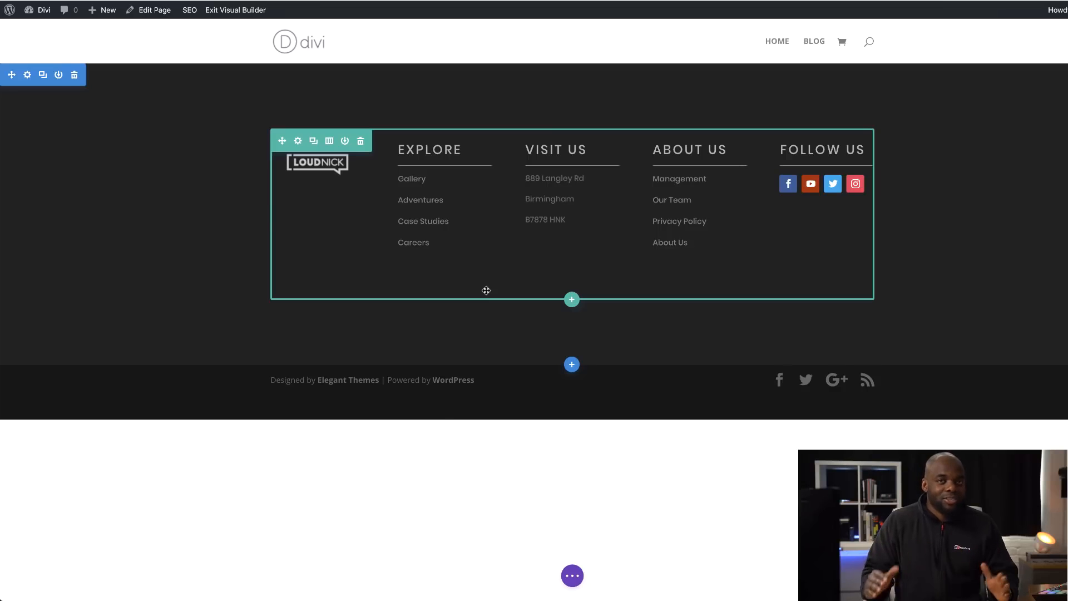
# - Give the footer section a top divider in the asymmetric angled style with its low point near the right end
pyautogui.click(27, 75)
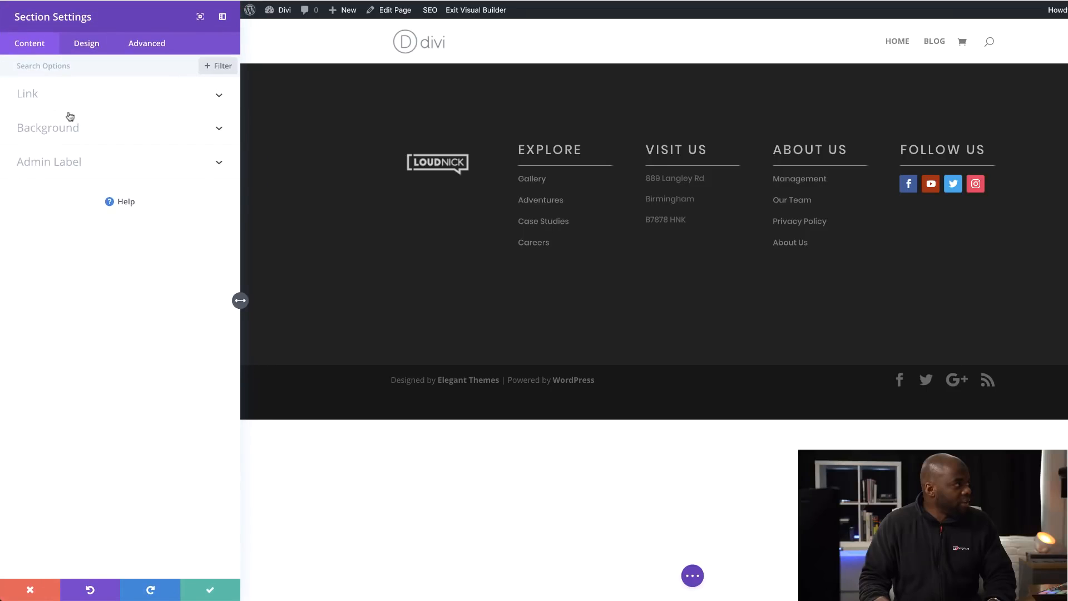
pyautogui.click(87, 44)
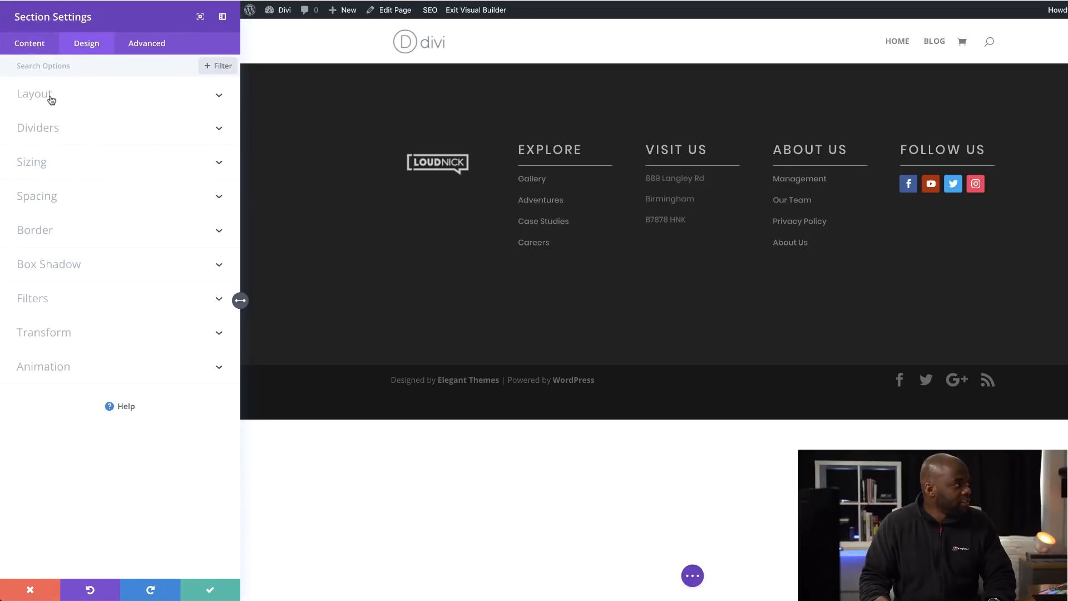
pyautogui.click(53, 133)
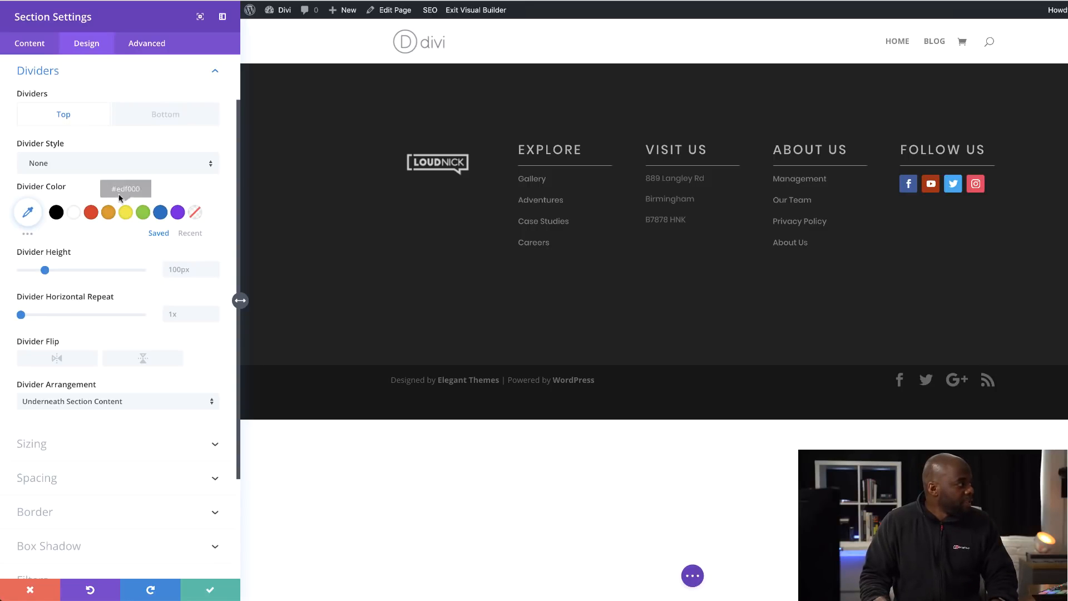
pyautogui.click(95, 163)
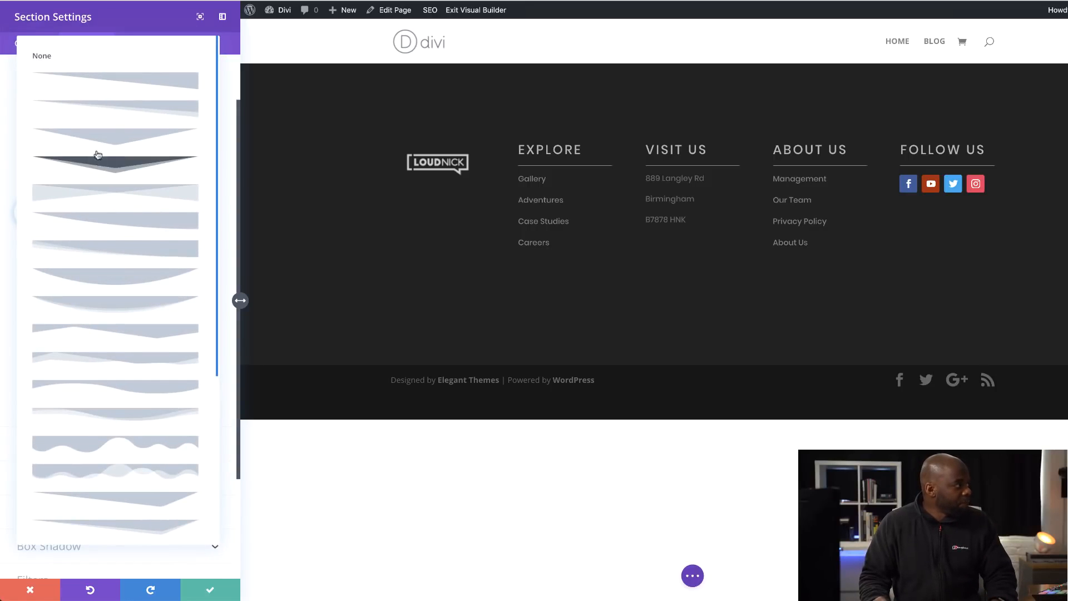
pyautogui.click(153, 335)
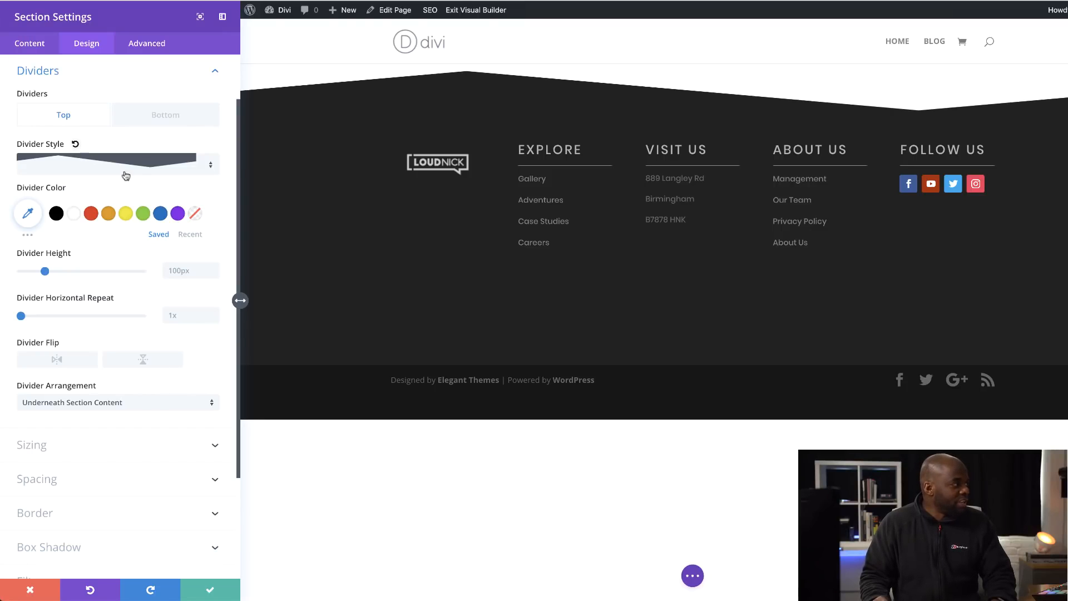
pyautogui.click(142, 162)
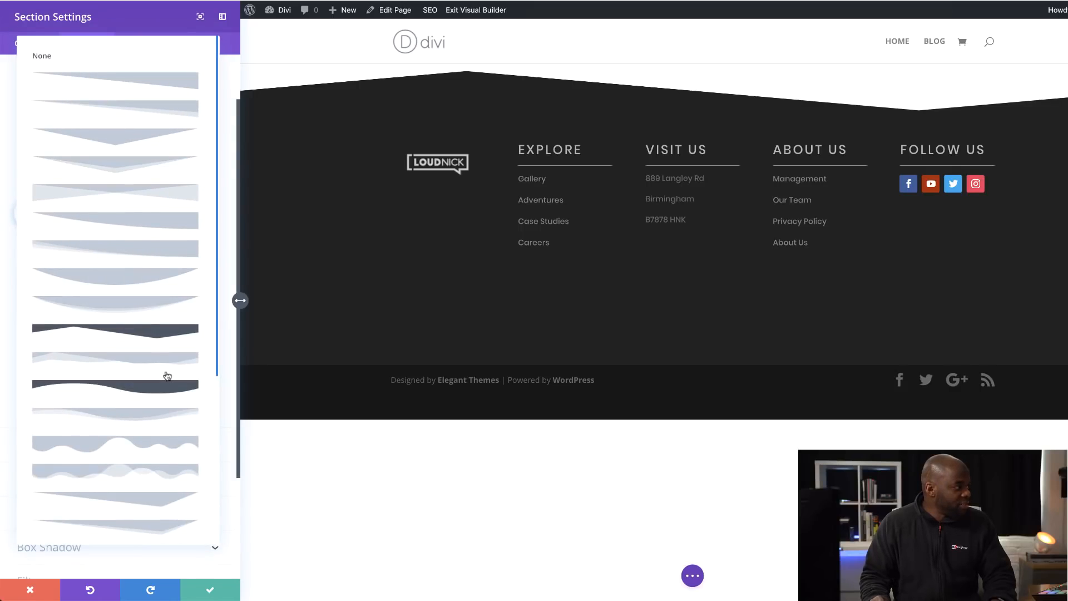
pyautogui.click(167, 500)
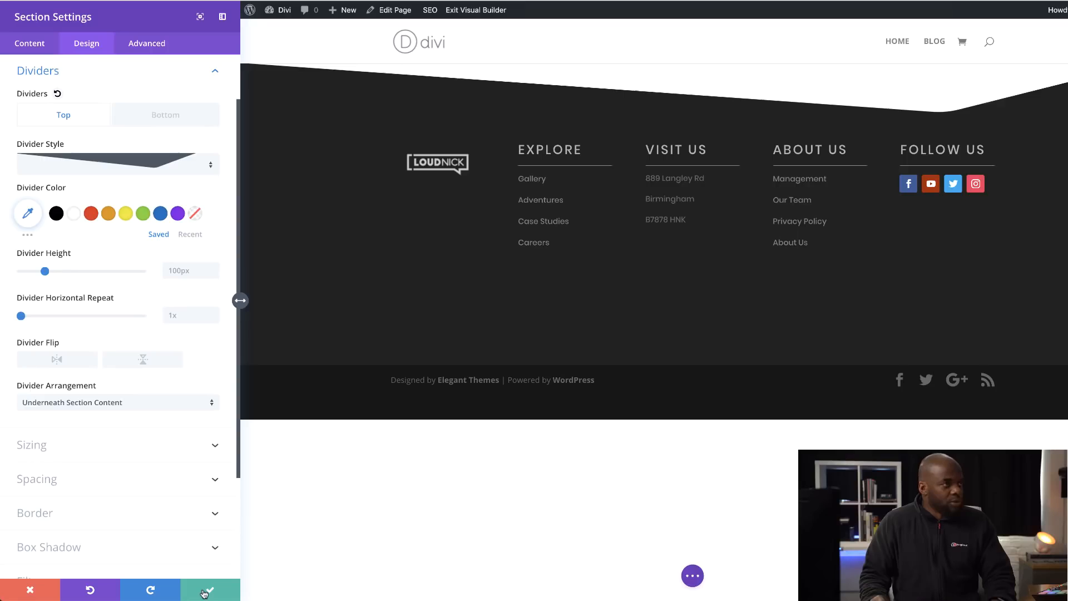
# - Set the section's top divider height to 96px, flip the divider horizontally and save the section settings
pyautogui.moveTo(47, 273); pyautogui.dragTo(45, 273)
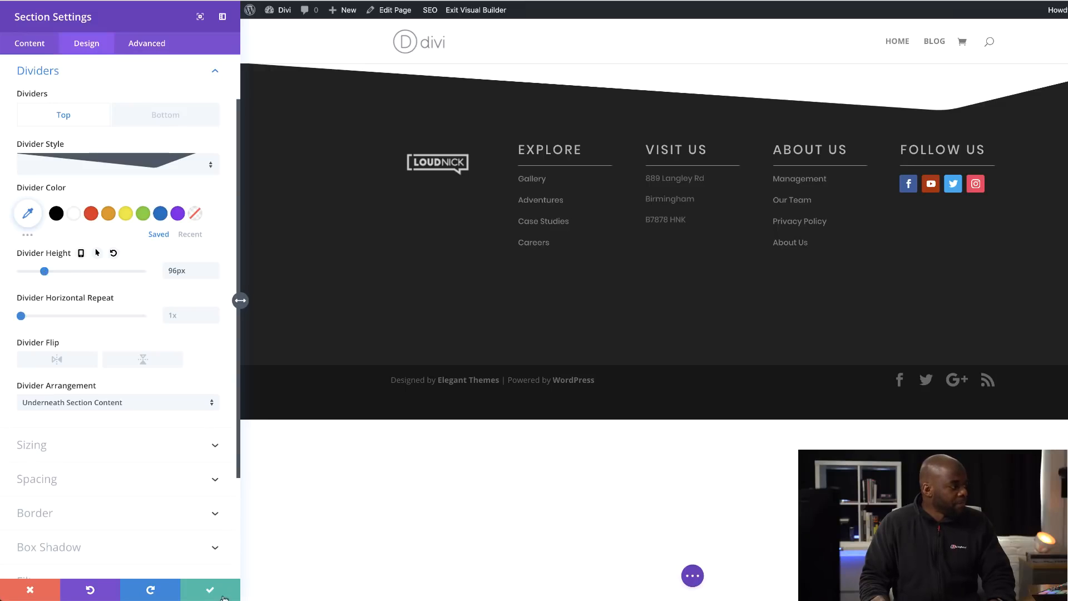
pyautogui.click(57, 359)
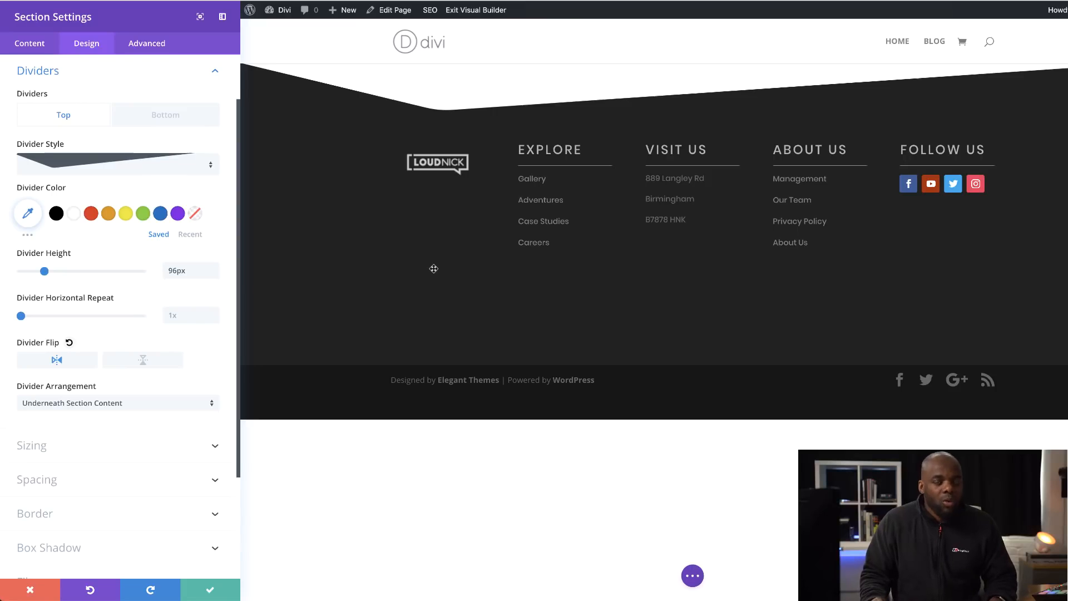
pyautogui.click(211, 593)
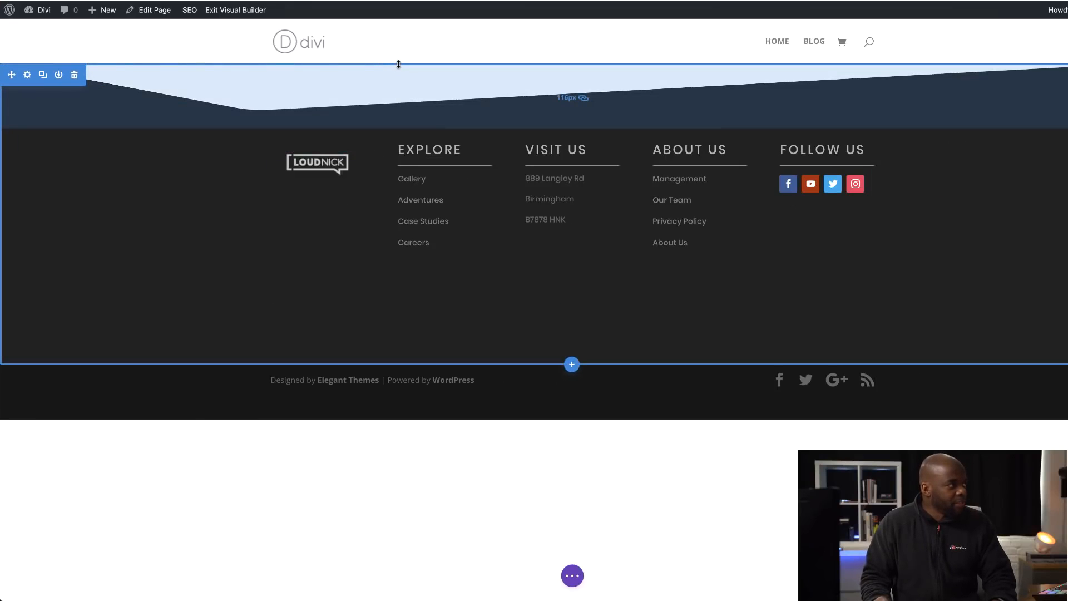
# - Increase the footer section's linked top and bottom padding slightly to add space between the divider and the columns
pyautogui.moveTo(398, 64); pyautogui.dragTo(398, 88)
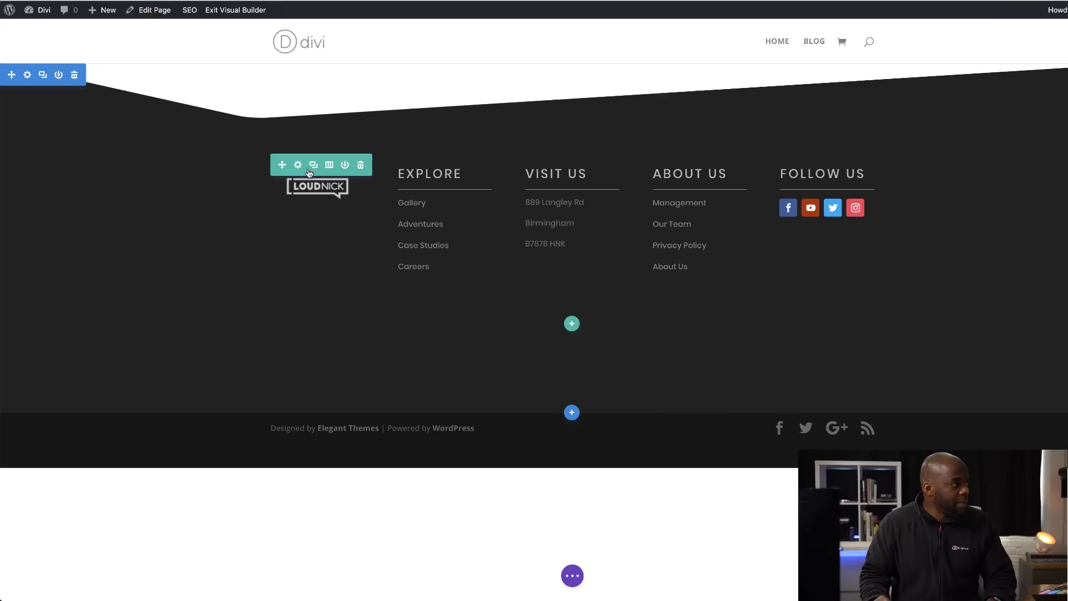
# - Enable a custom width for the footer row, switch its unit to percent, widen the row and save the settings
pyautogui.click(298, 165)
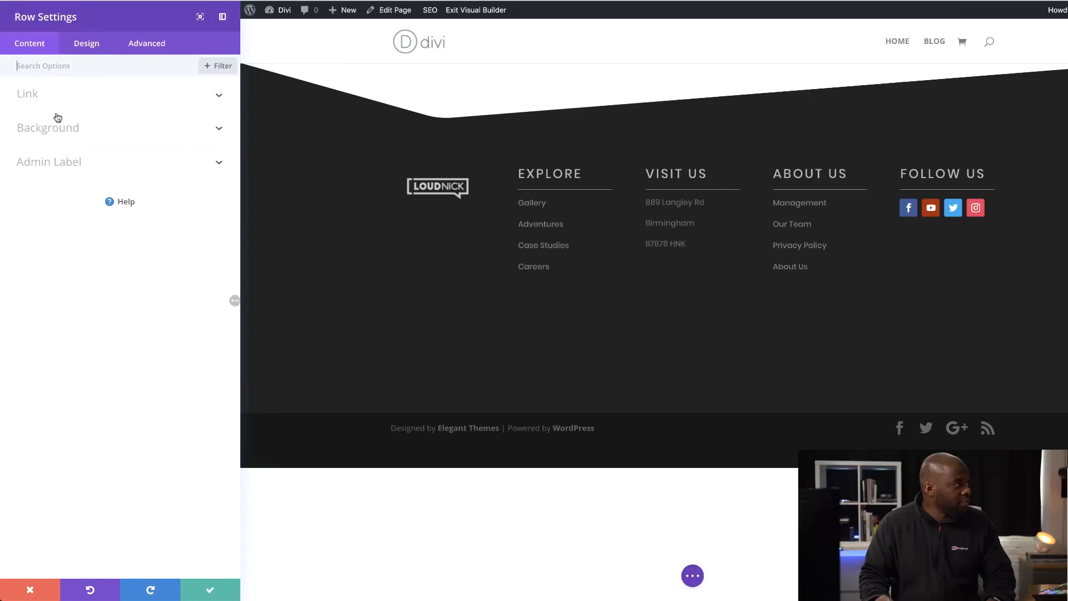
pyautogui.click(85, 45)
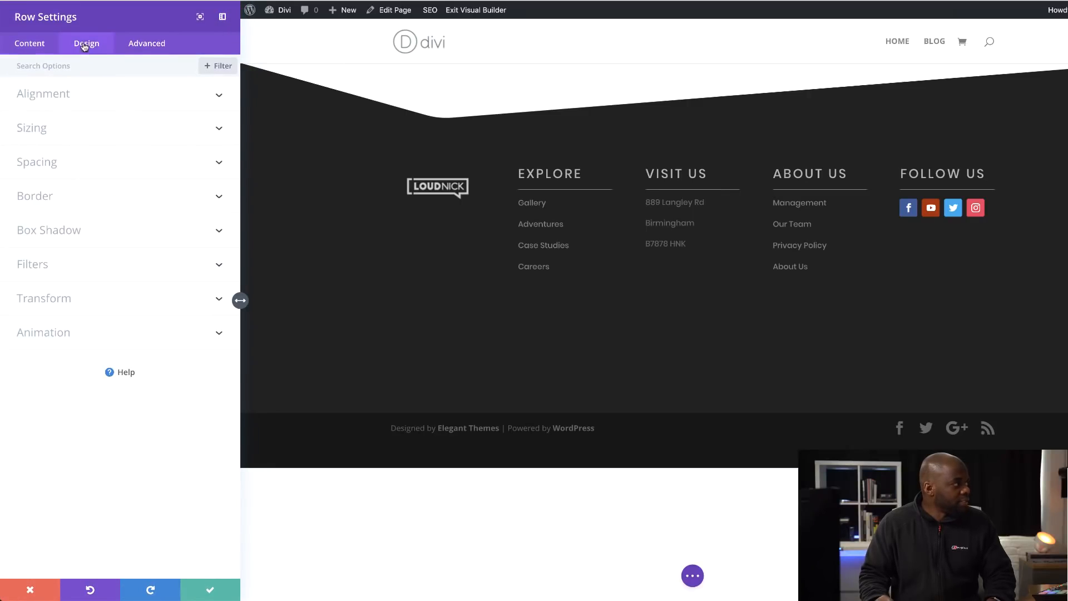
pyautogui.click(43, 134)
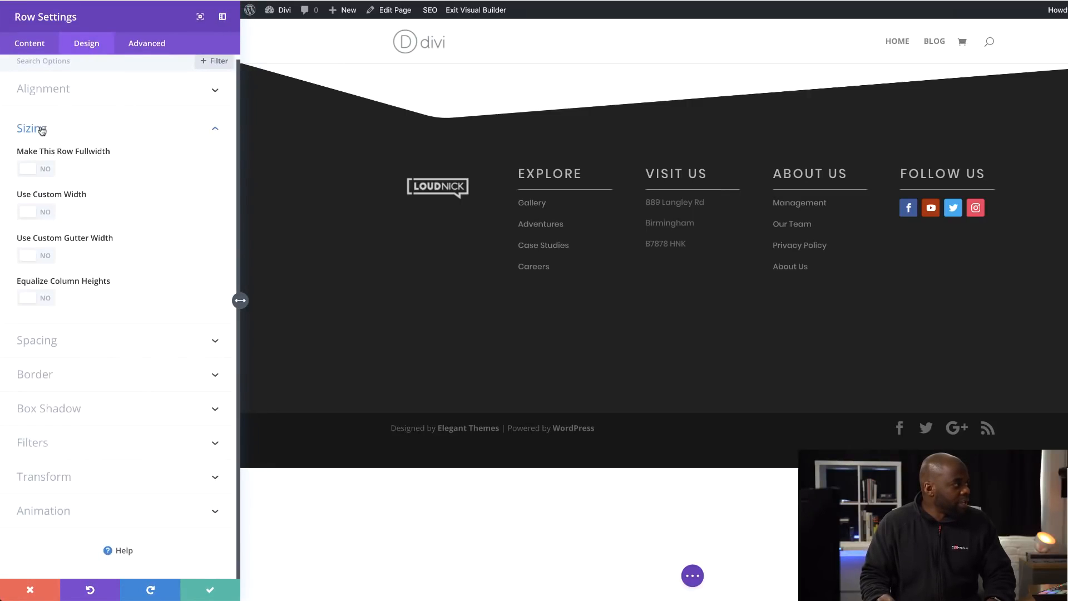
pyautogui.click(51, 216)
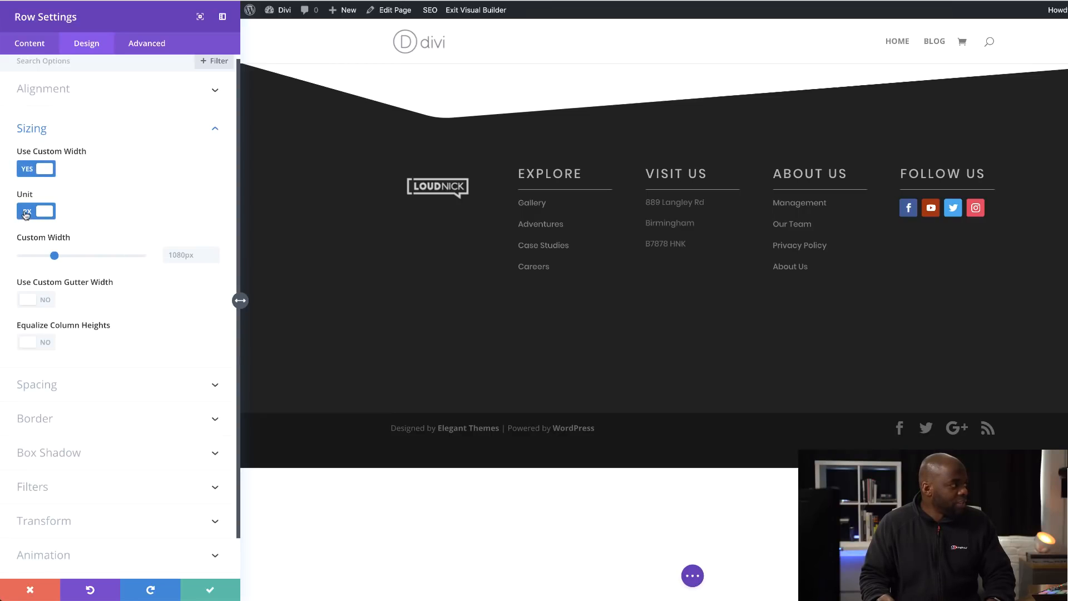
pyautogui.click(25, 215)
pyautogui.moveTo(118, 257); pyautogui.dragTo(108, 258)
pyautogui.click(210, 591)
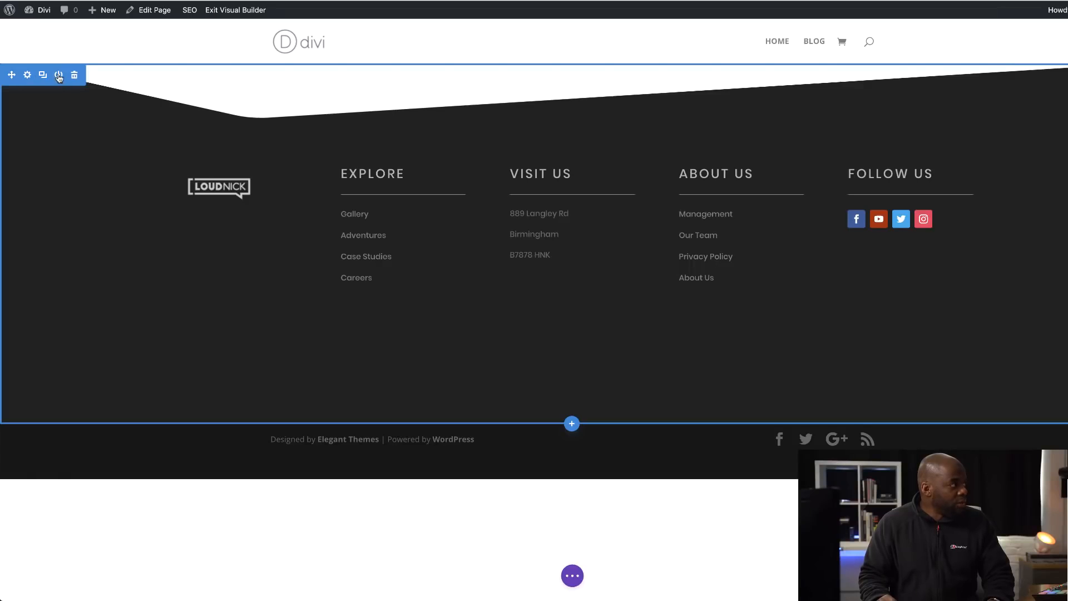
# - Save the footer section to the Divi Library as a global item named footer two
pyautogui.click(58, 75)
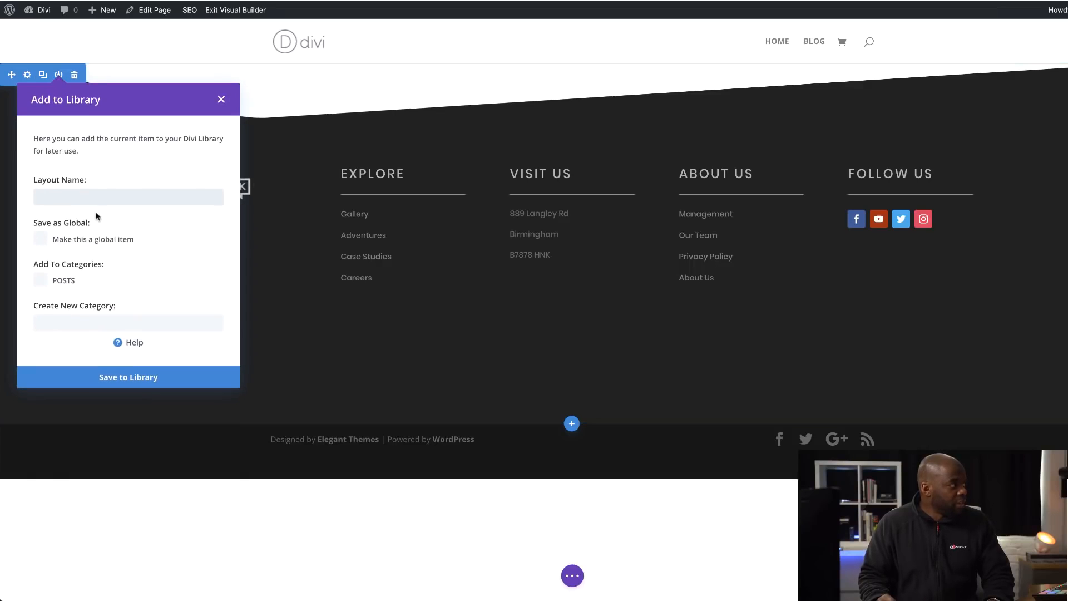
pyautogui.click(95, 195)
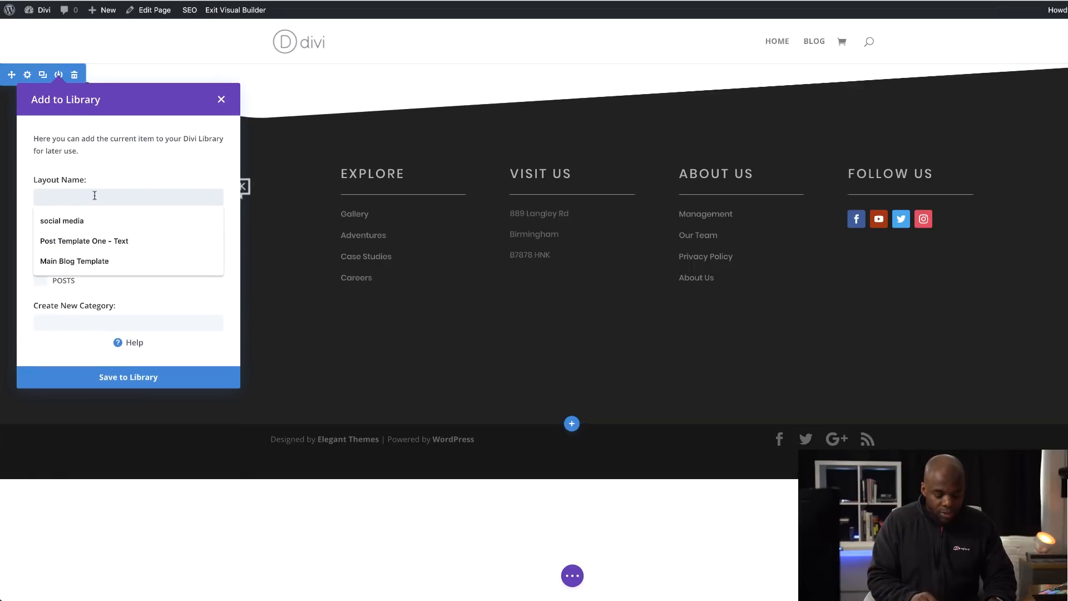
pyautogui.write('foot')
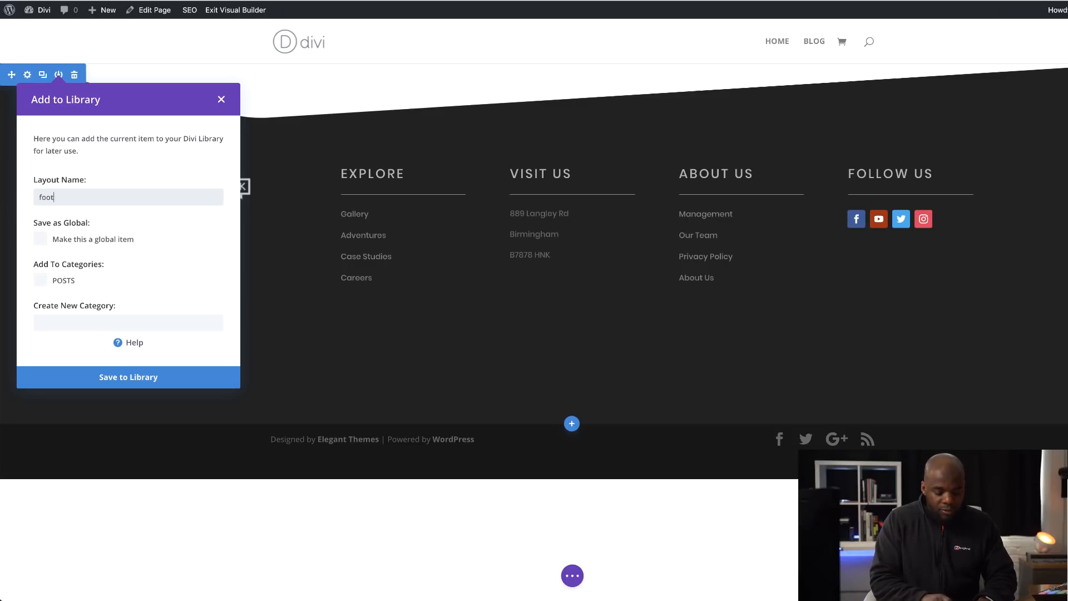
pyautogui.write('er two')
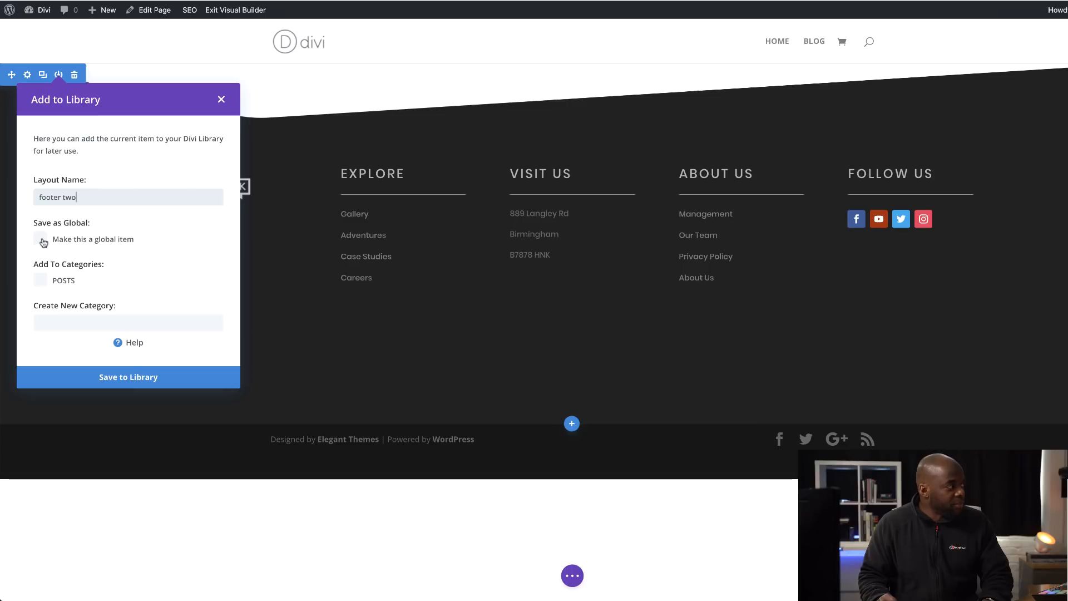
pyautogui.click(42, 240)
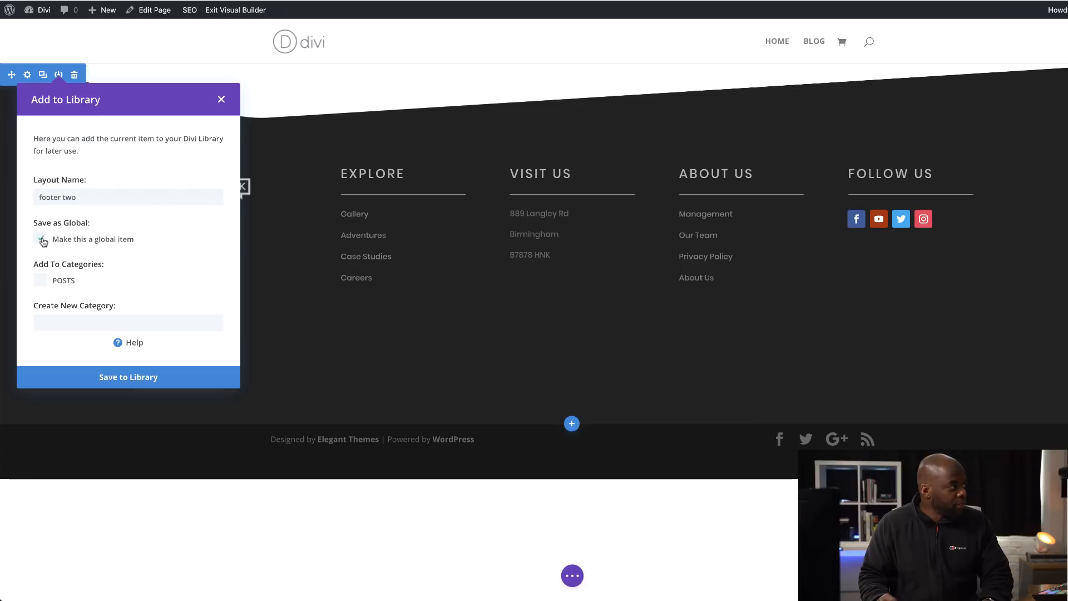
pyautogui.click(144, 378)
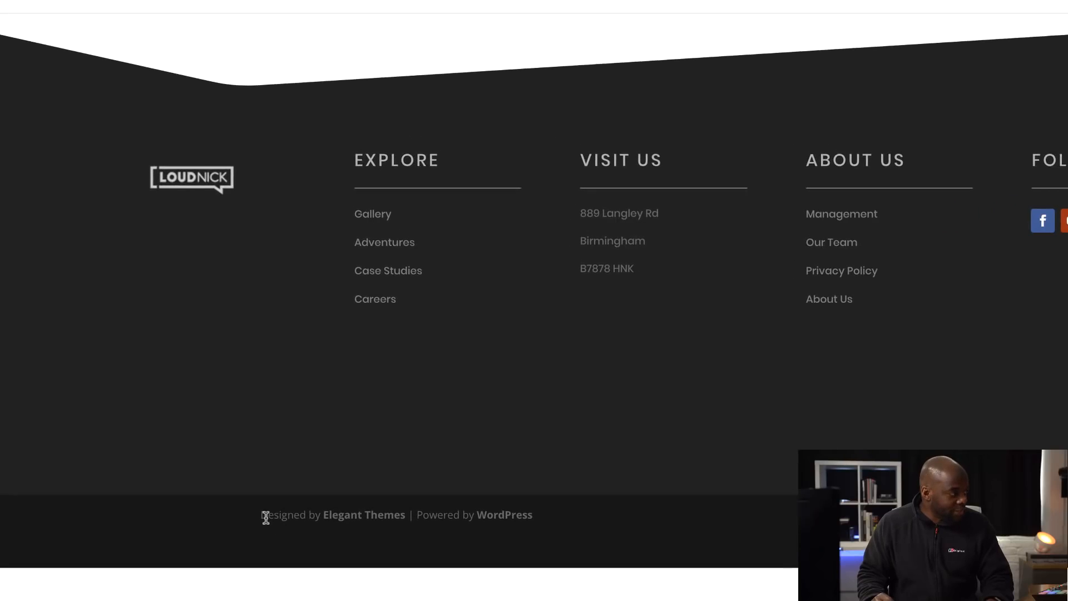
pyautogui.moveTo(262, 517); pyautogui.dragTo(528, 520)
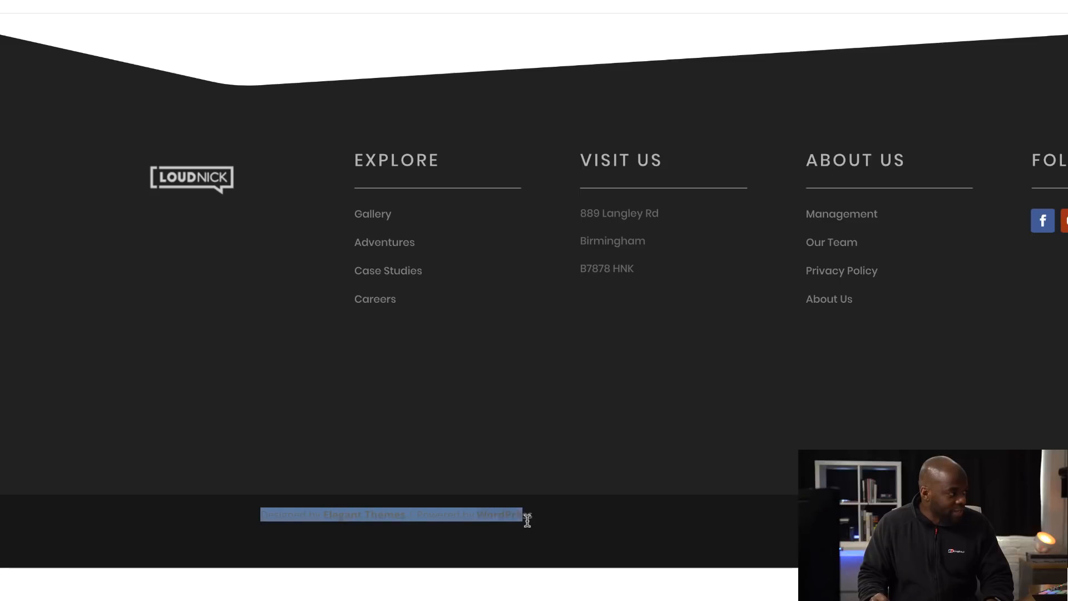
pyautogui.click(591, 519)
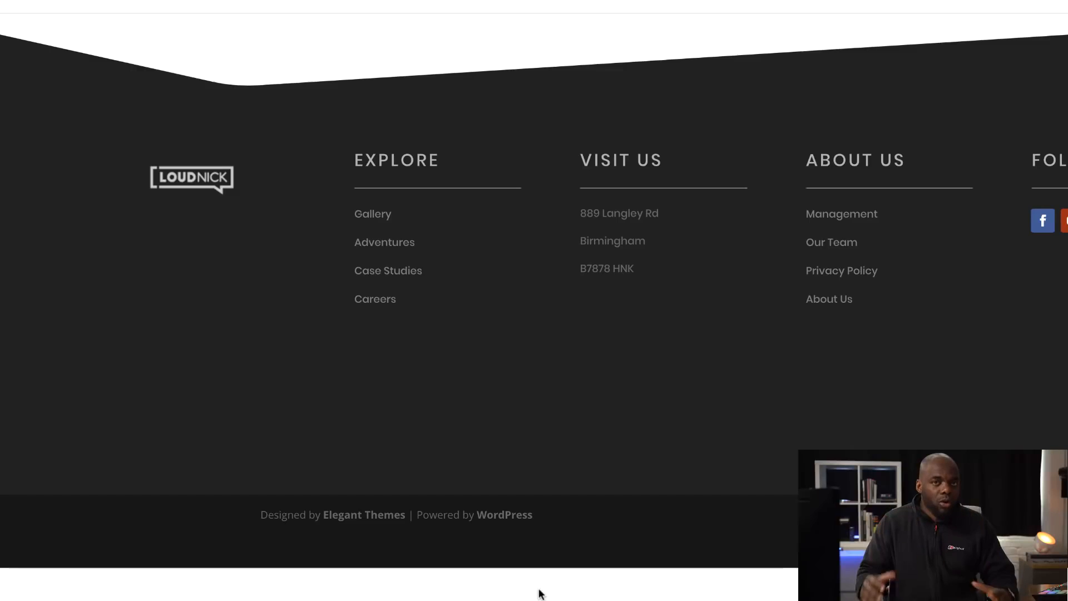
# - Leave the Visual Builder for the WordPress dashboard, discarding the page's unsaved changes
pyautogui.moveTo(0, 0)
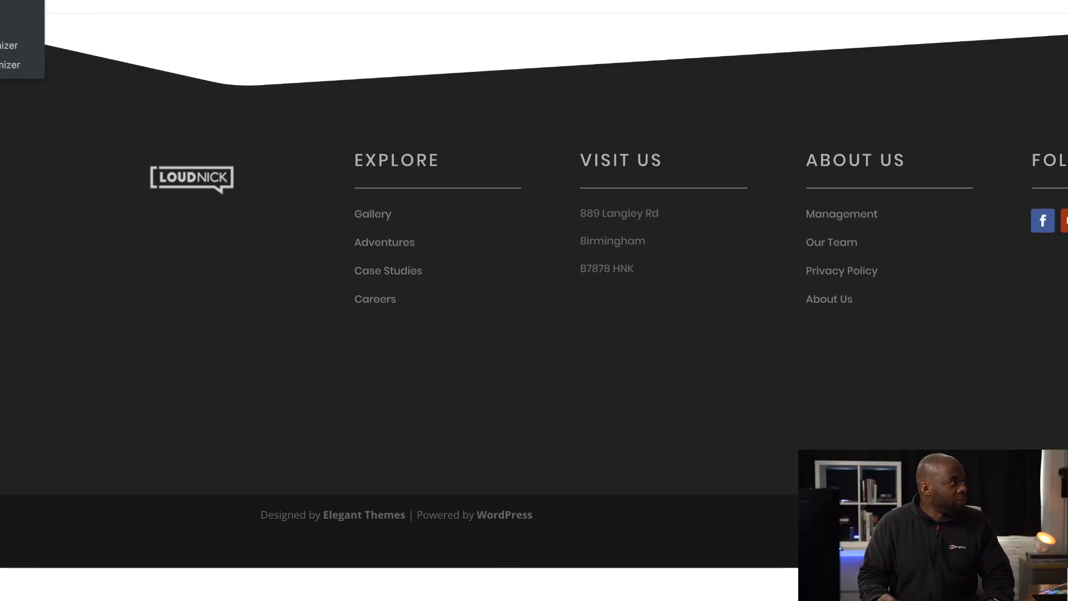
pyautogui.click(58, 72)
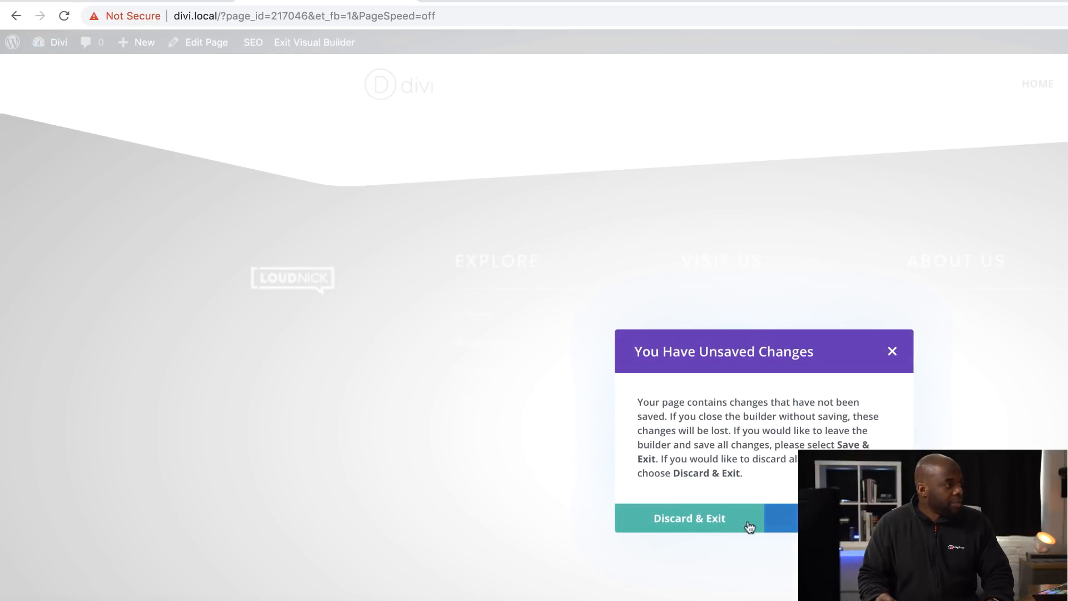
pyautogui.click(706, 526)
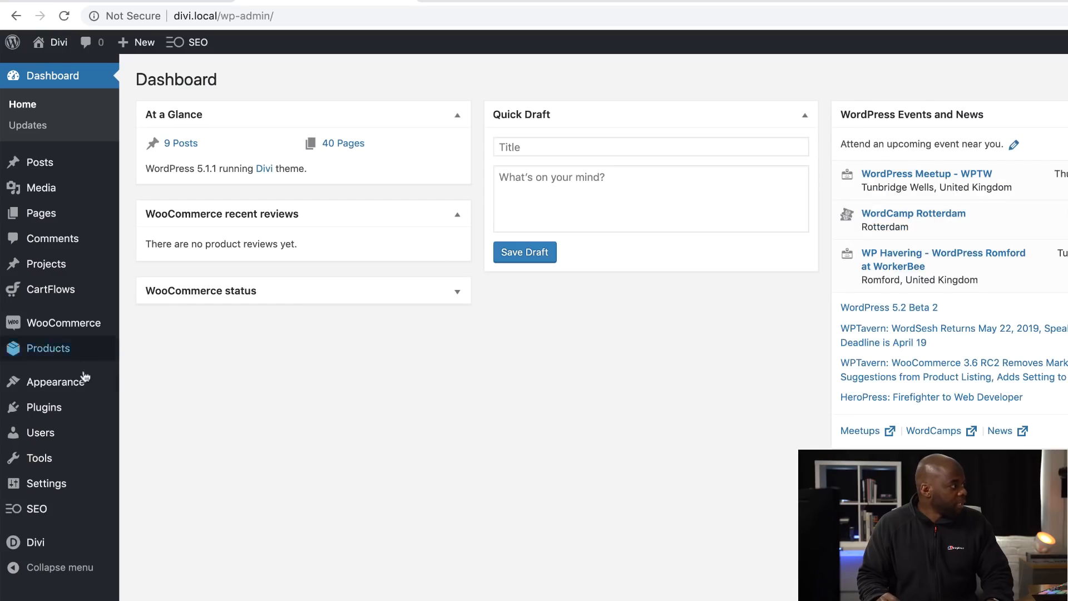
# - Open the Bottom Bar settings of the footer in the theme Customizer
pyautogui.moveTo(77, 383)
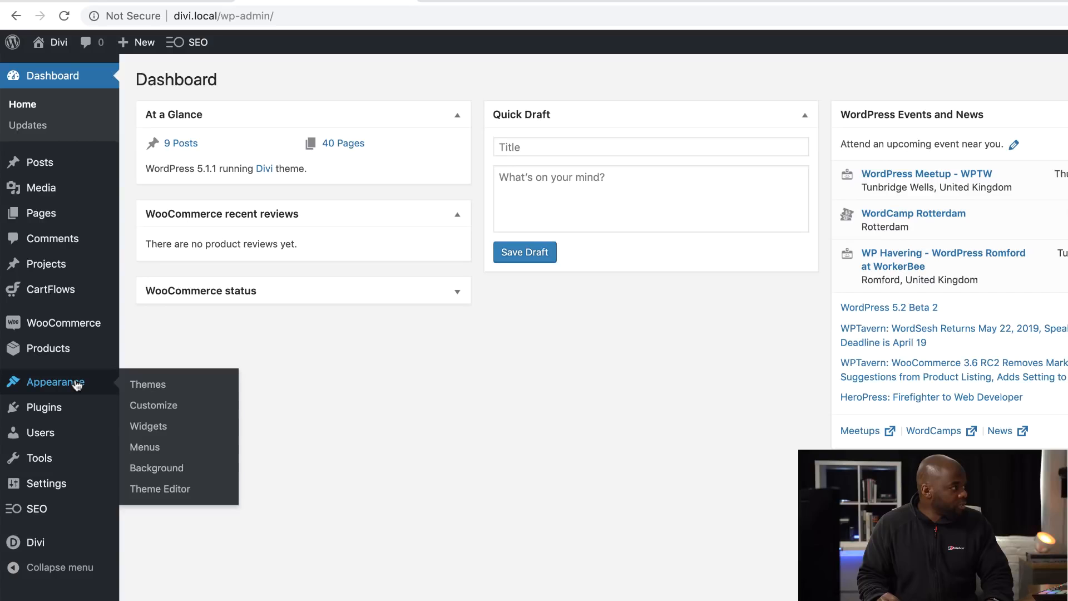
pyautogui.click(158, 410)
pyautogui.click(55, 275)
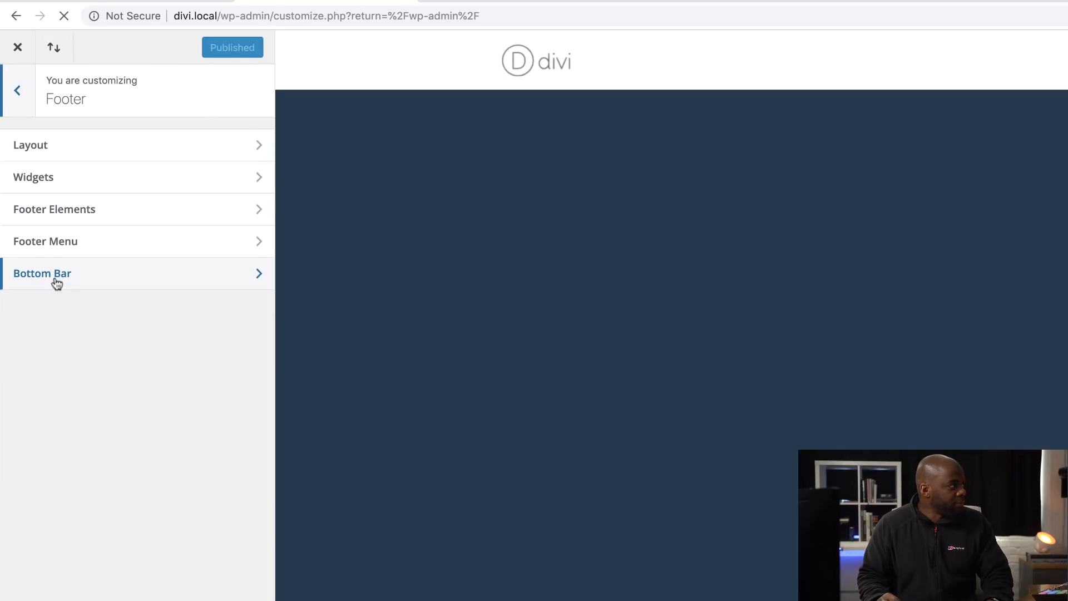
pyautogui.click(57, 277)
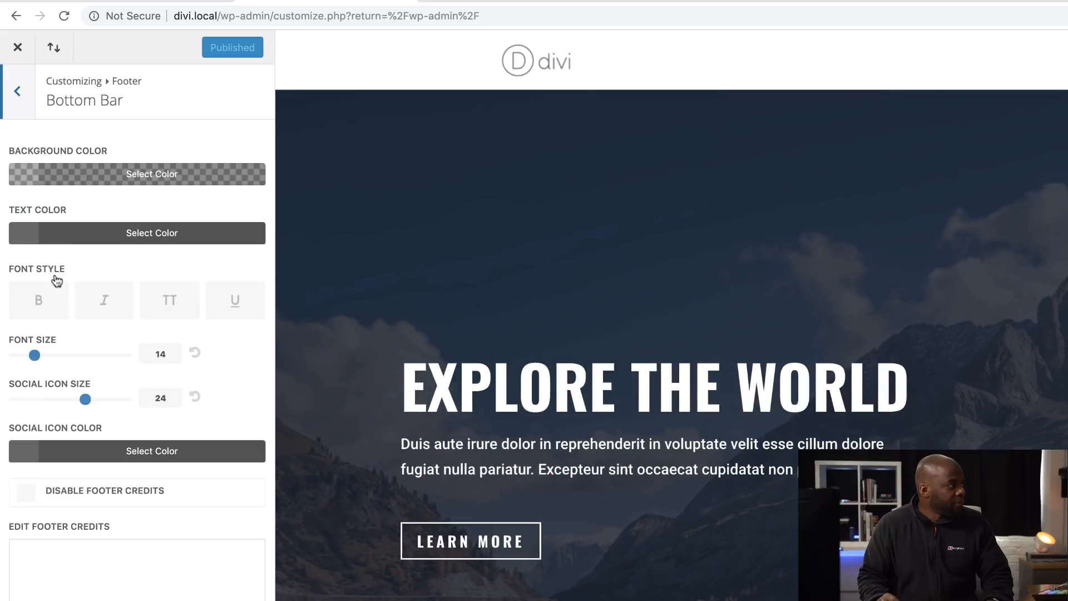
# - Set the footer credits to "Designed by <strong>MAK</strong> | 2019", publish the change and close the Customizer
pyautogui.scroll(-15, 716, 591)
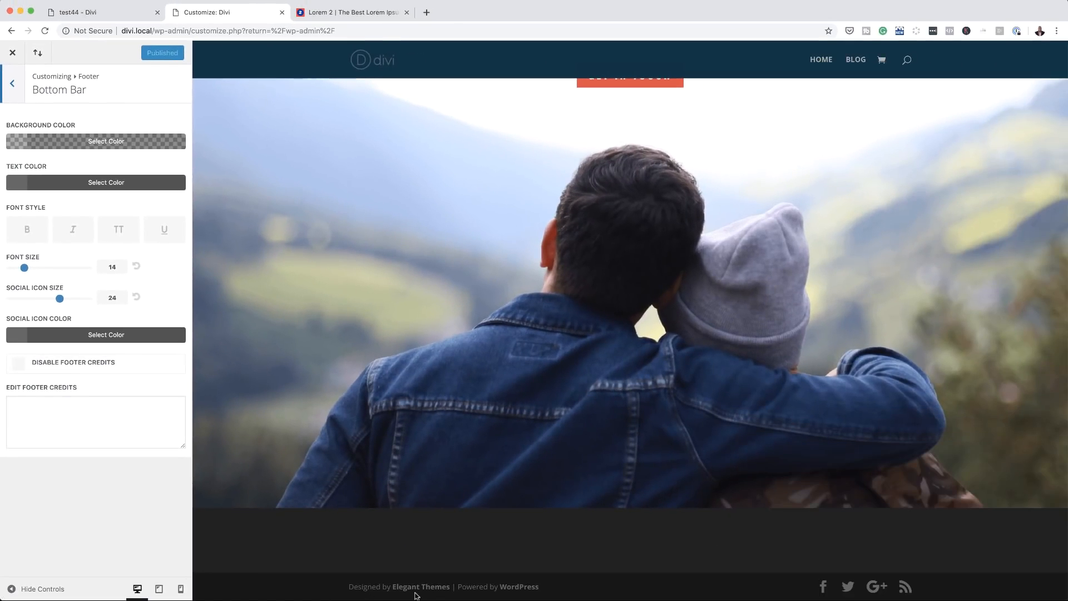
pyautogui.click(73, 403)
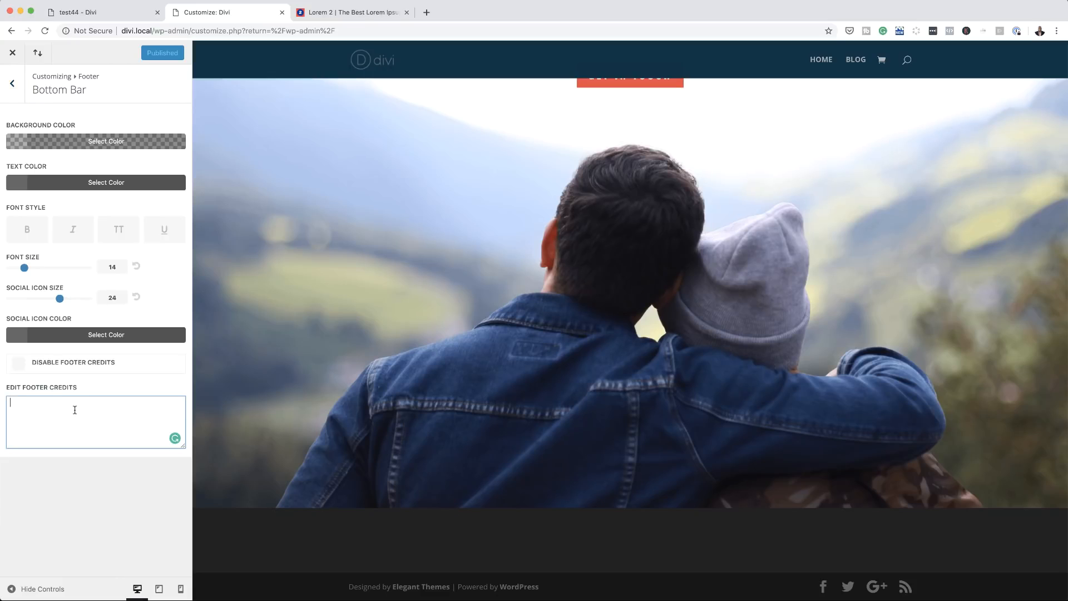
pyautogui.write('Designed by MAK | 201')
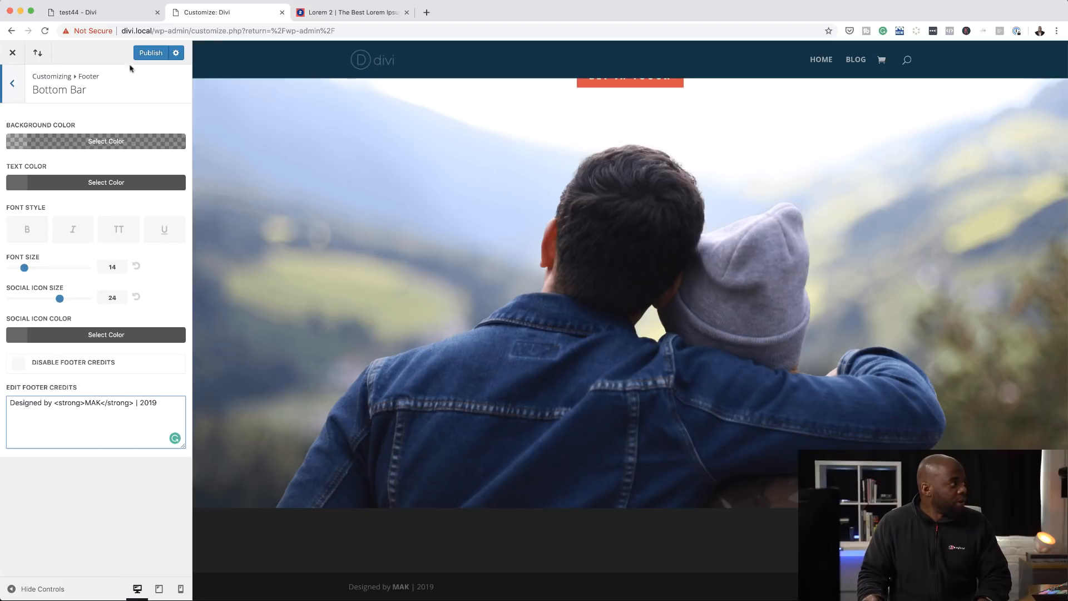
pyautogui.click(151, 53)
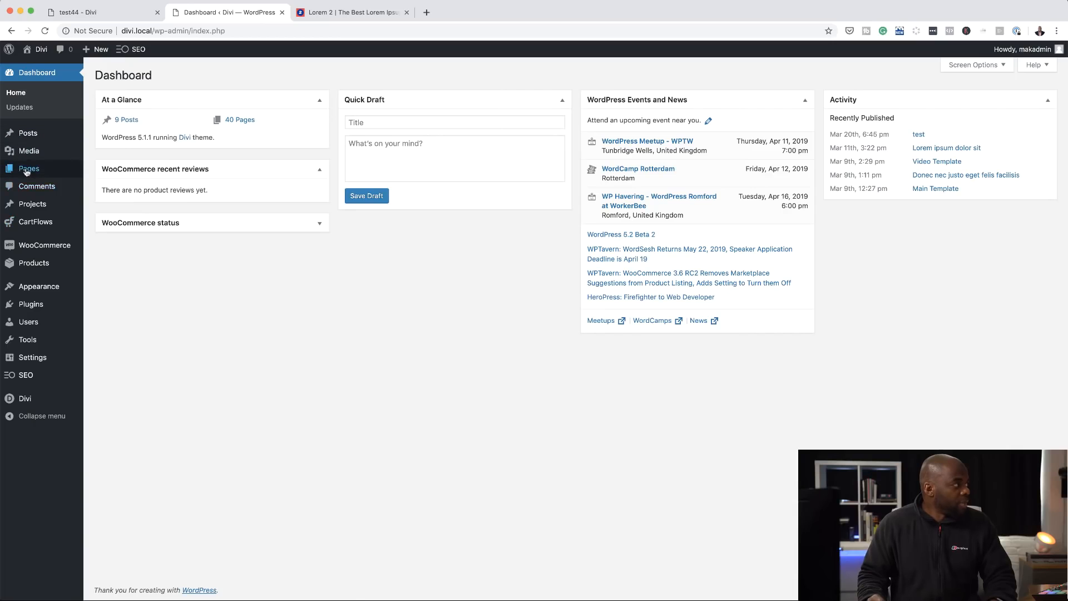
# - Create a new page titled "text 2" and open it in the Divi Builder
pyautogui.moveTo(39, 168)
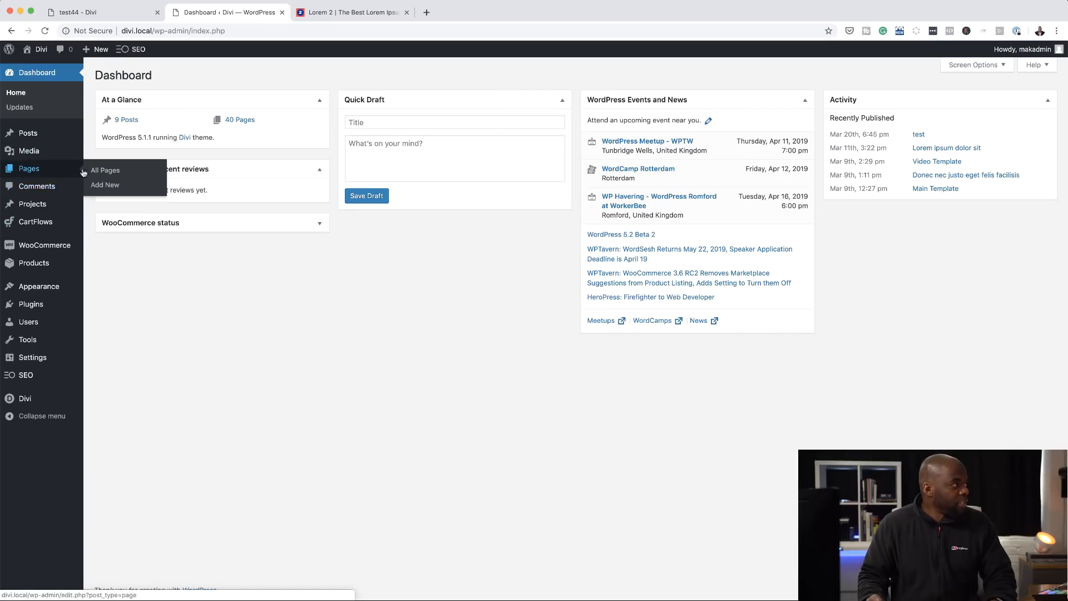
pyautogui.click(106, 185)
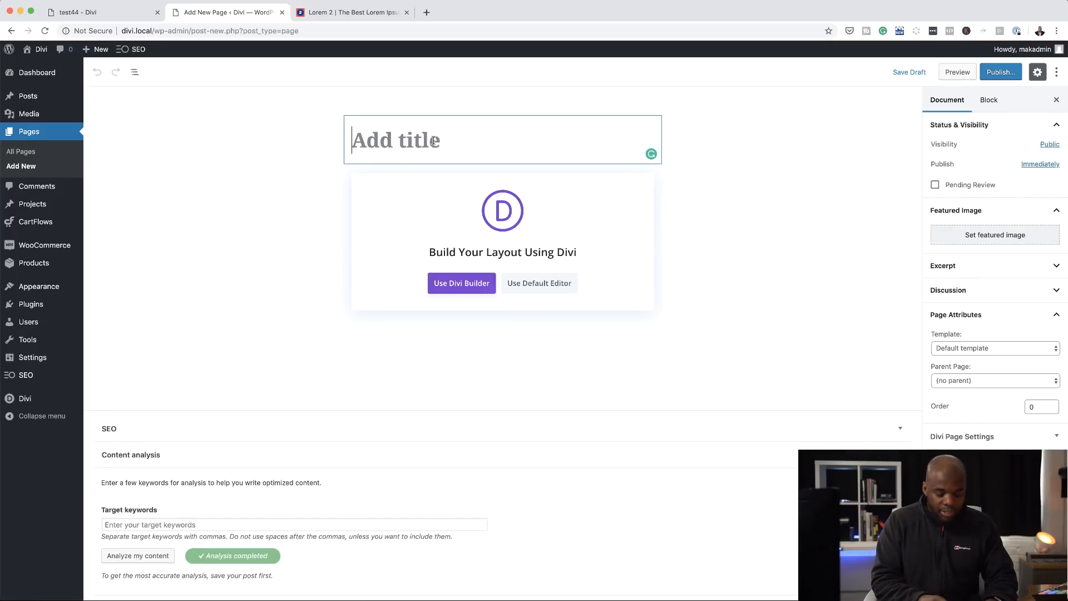
pyautogui.write('text')
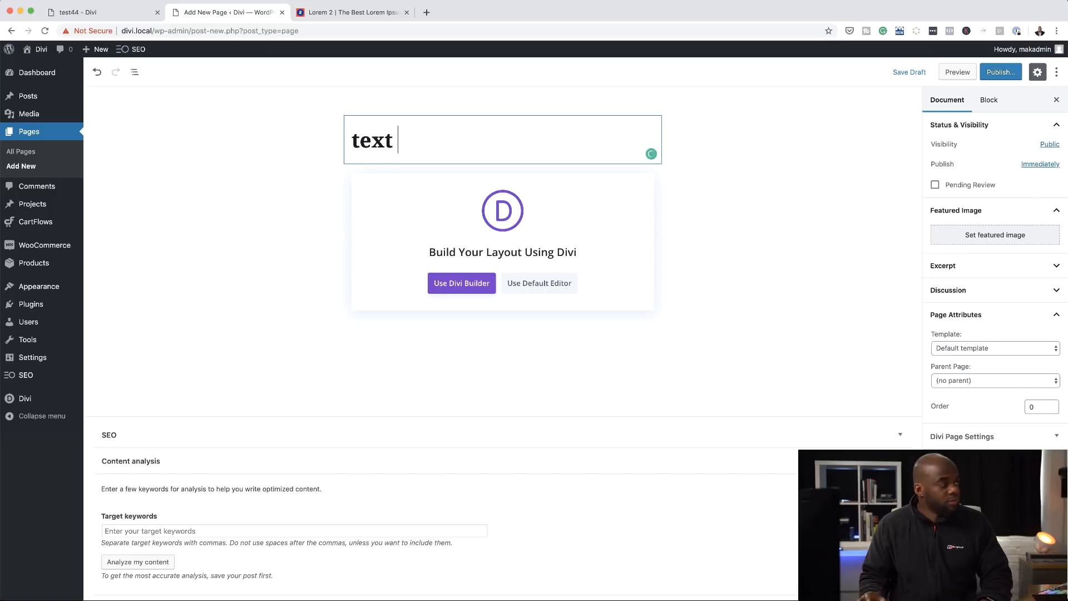
pyautogui.click(466, 284)
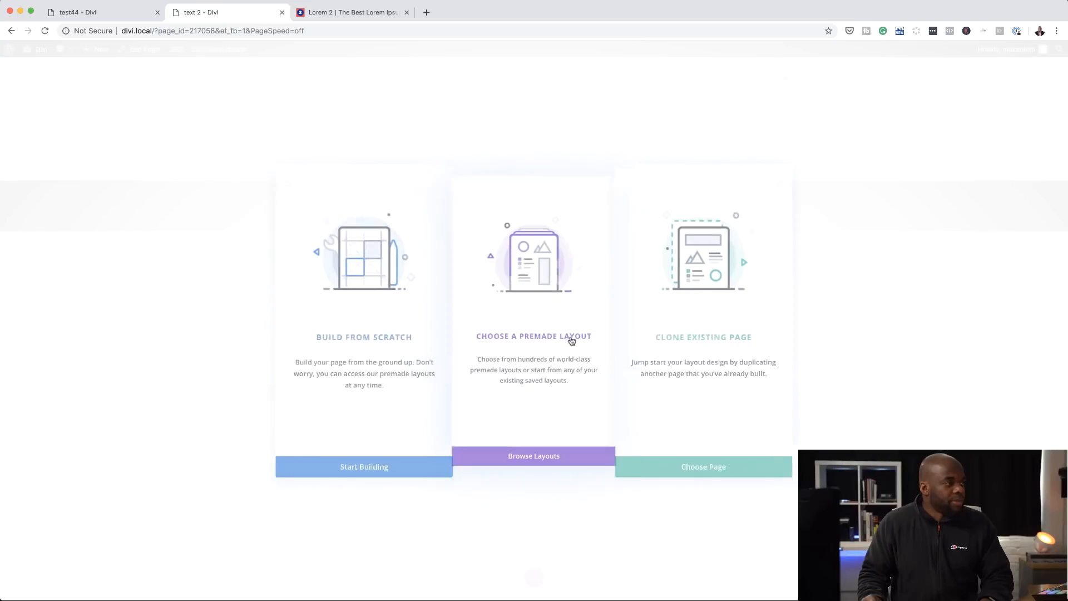
# - Load the premade Landing layout from the Agency layout pack onto the page
pyautogui.click(571, 341)
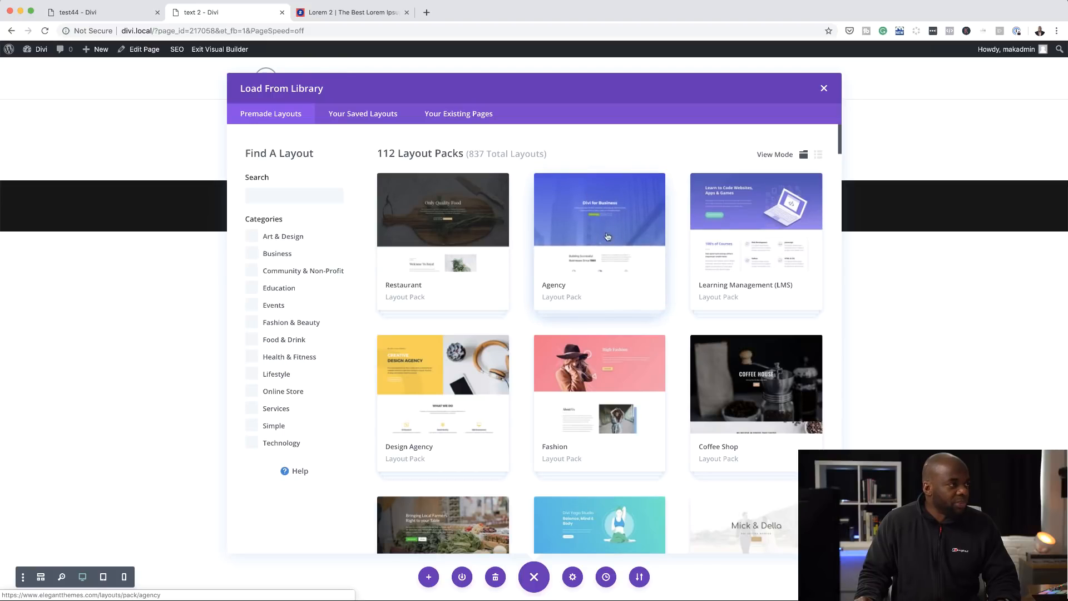
pyautogui.click(631, 235)
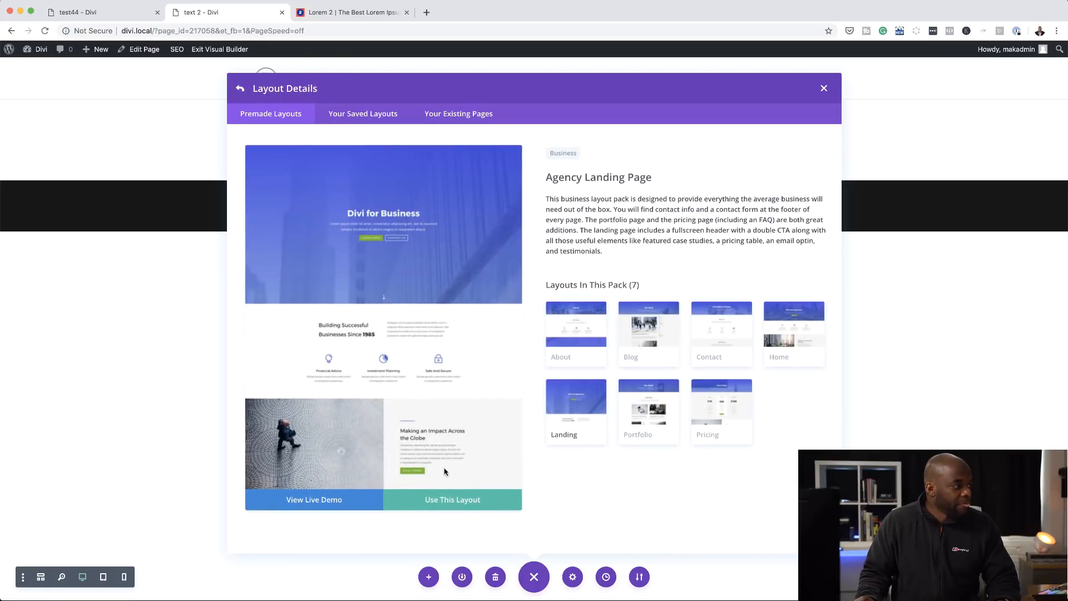
pyautogui.click(460, 506)
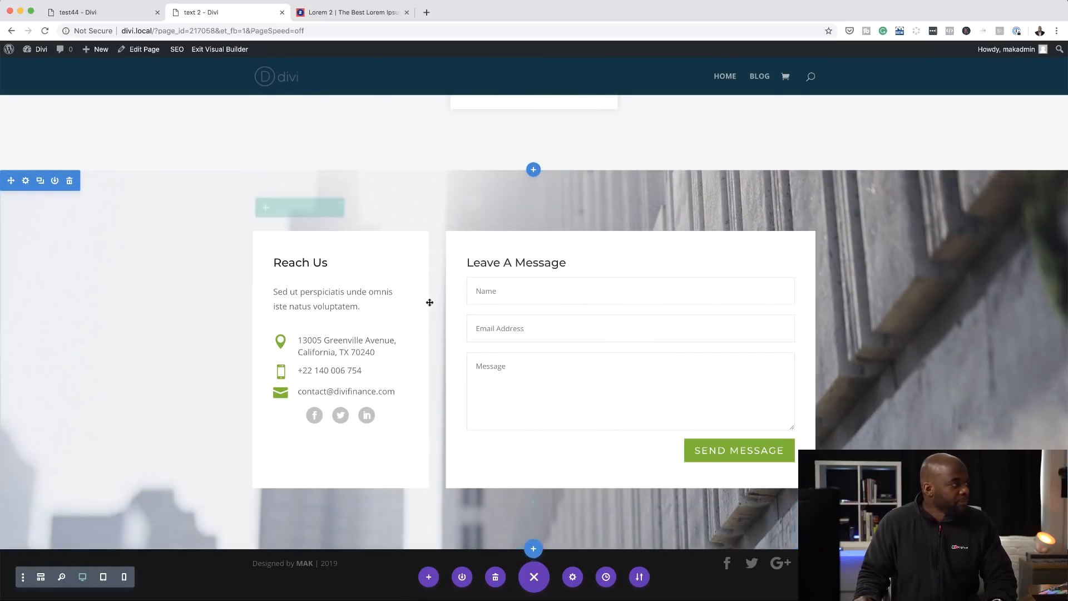
# - Replace the contact form section at the end of the page with the footer two section from the library
pyautogui.scroll(1, 518, 298)
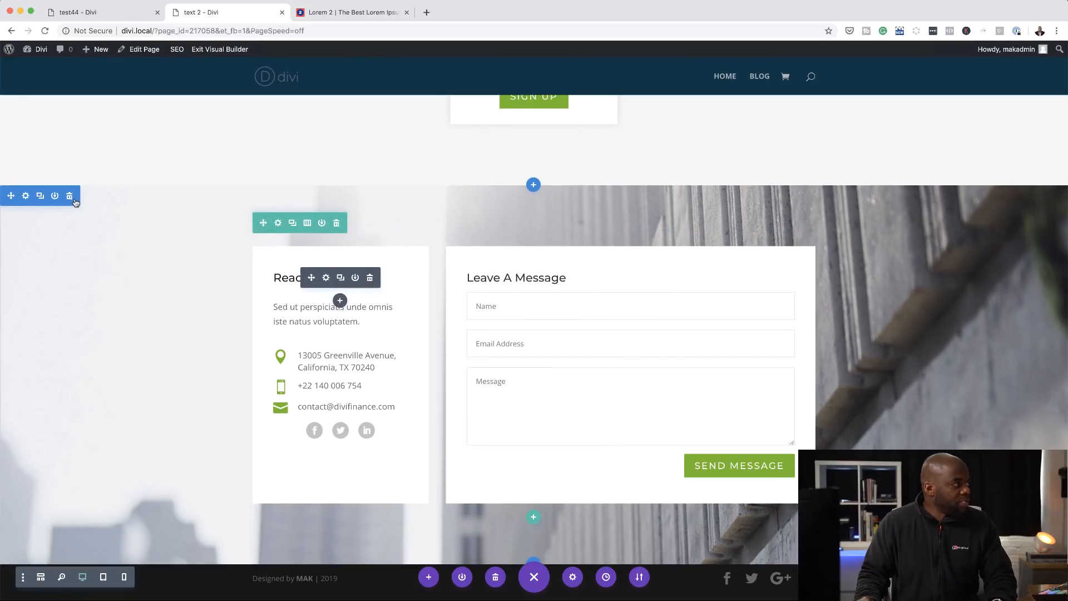
pyautogui.click(71, 198)
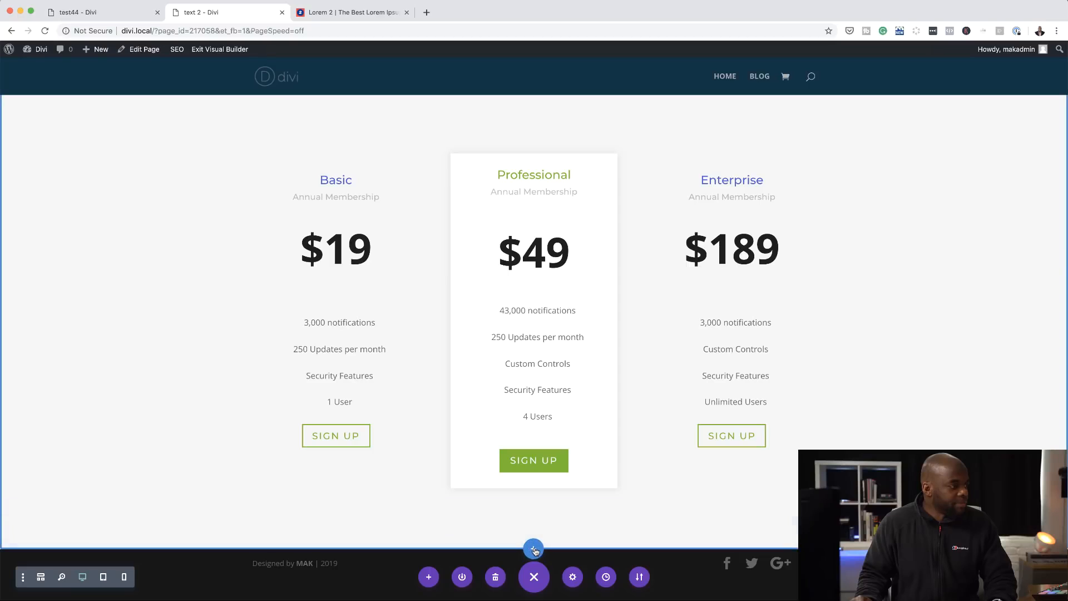
pyautogui.click(533, 550)
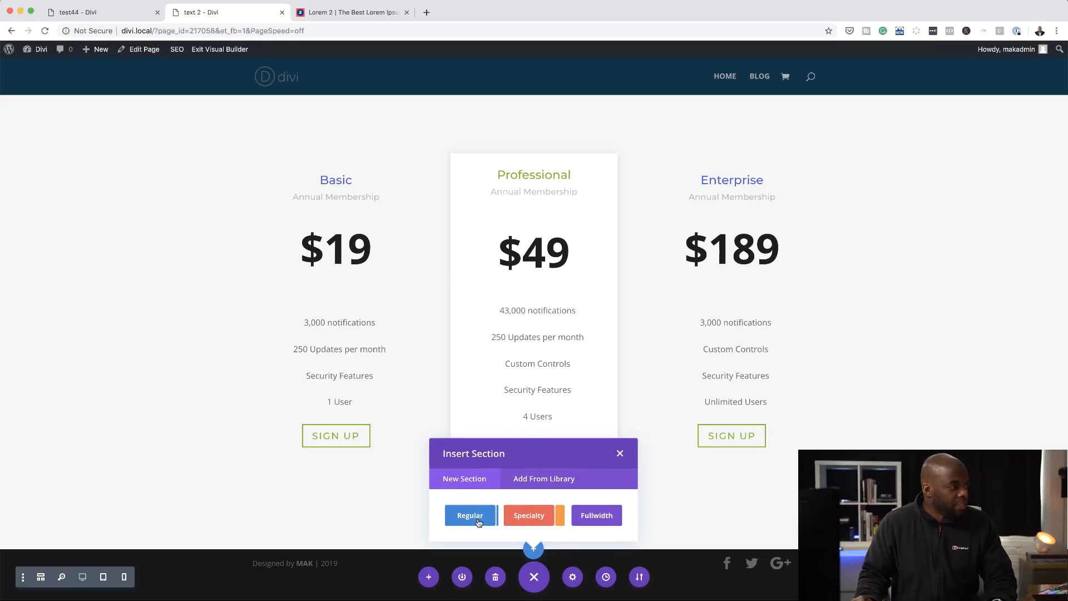
pyautogui.click(566, 482)
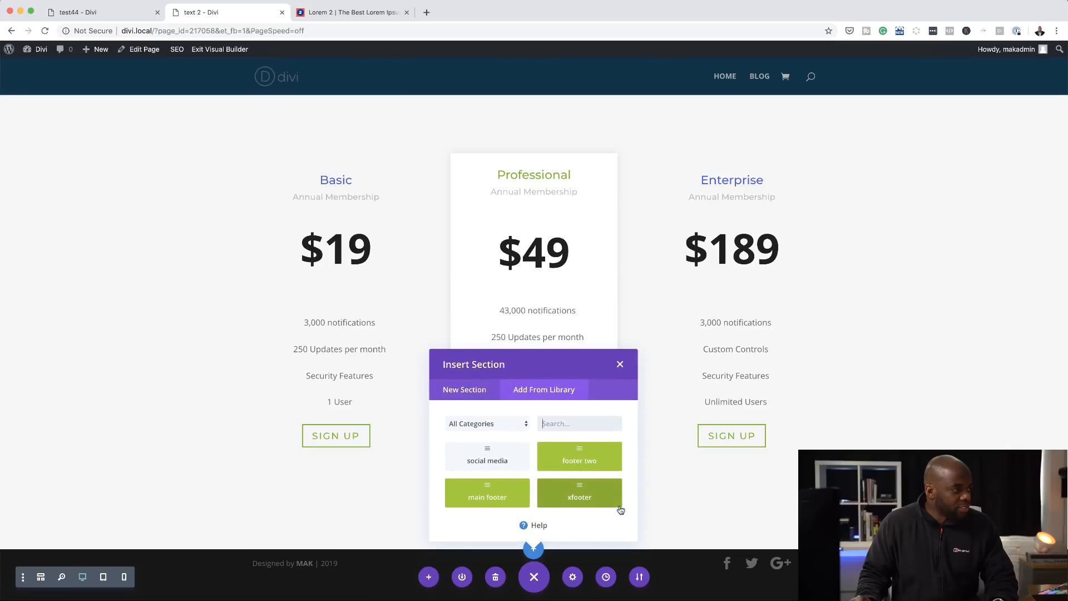
pyautogui.click(579, 456)
pyautogui.scroll(-6, 717, 445)
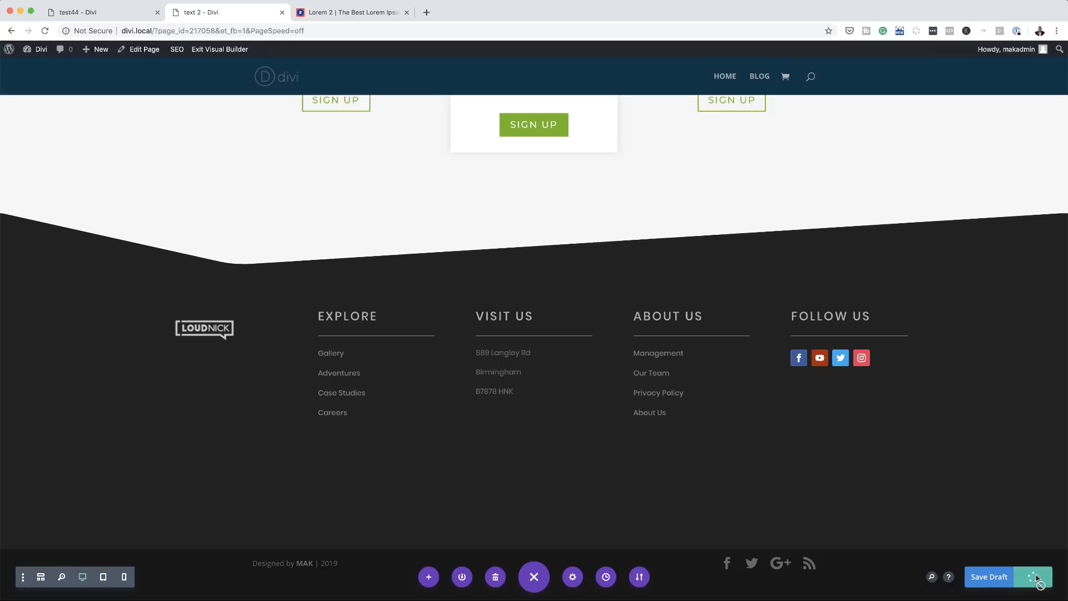
# - Publish the page, exit the Visual Builder and check the footer on the live page
pyautogui.click(214, 51)
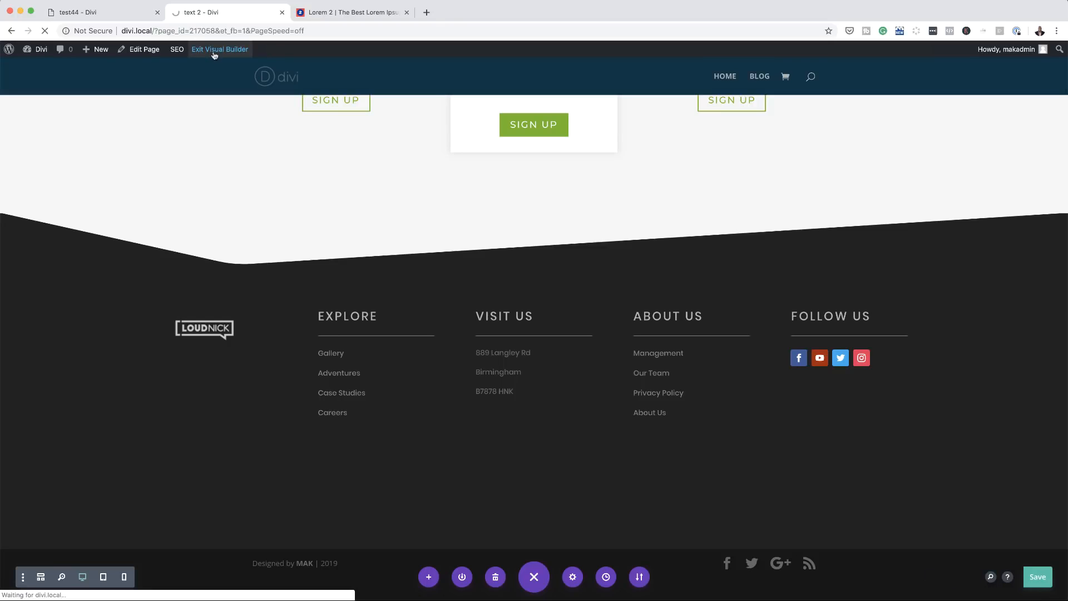
pyautogui.scroll(-15, 608, 367)
pyautogui.scroll(-20, 608, 365)
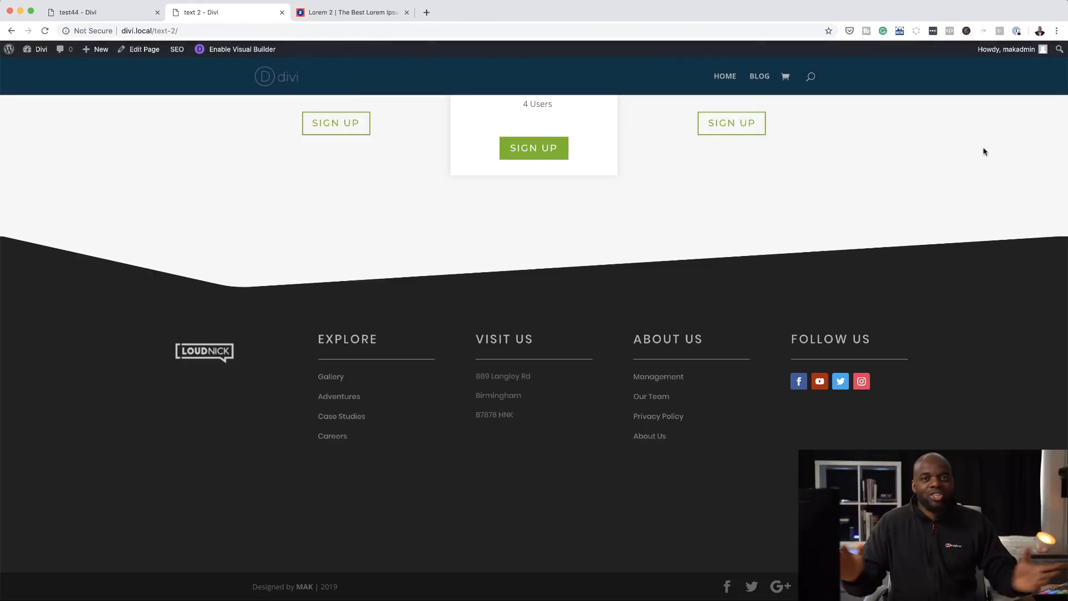